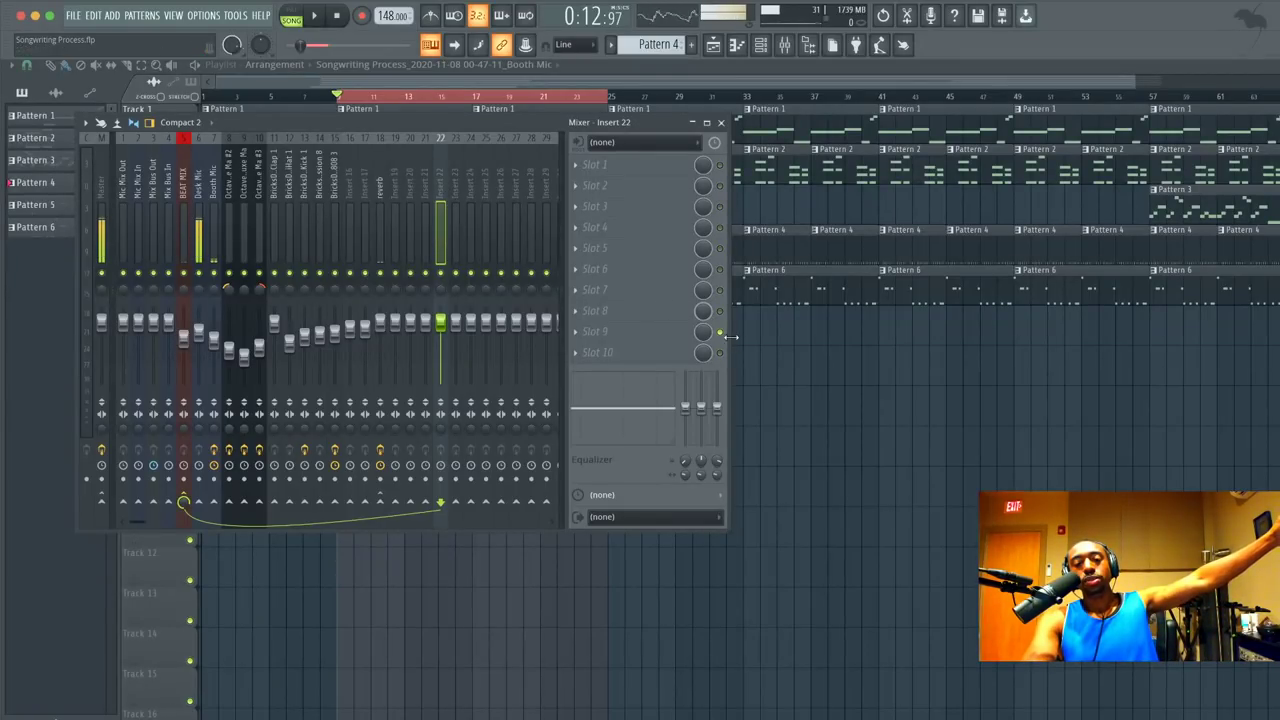
# Close the mixer and view the installed plugins in the Plugin Manager.
pyautogui.click(720, 122)
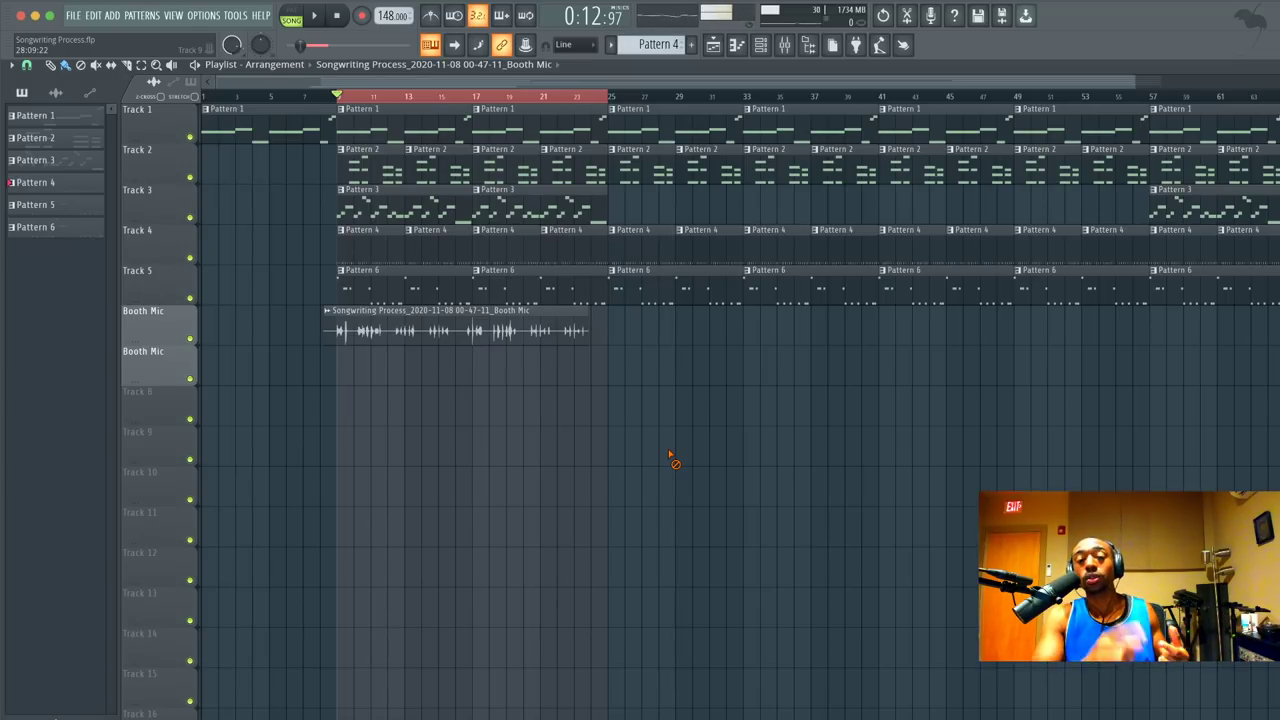
pyautogui.click(203, 15)
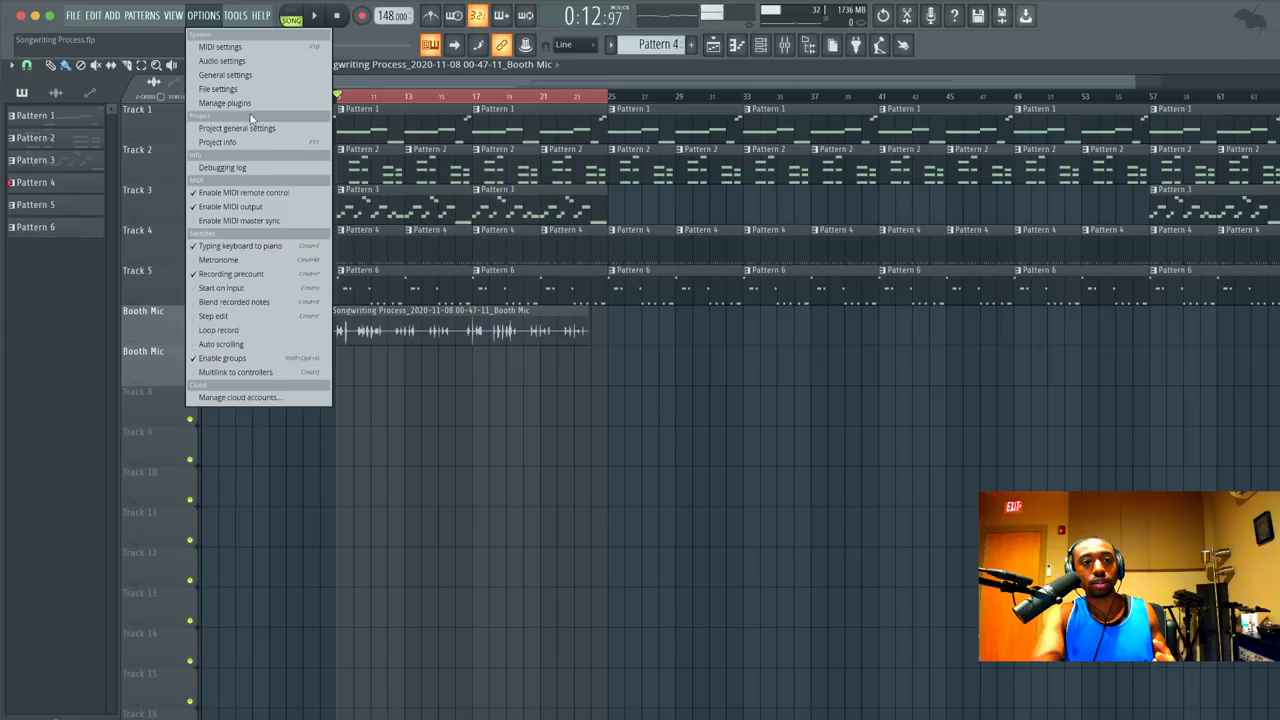
pyautogui.press('Escape')
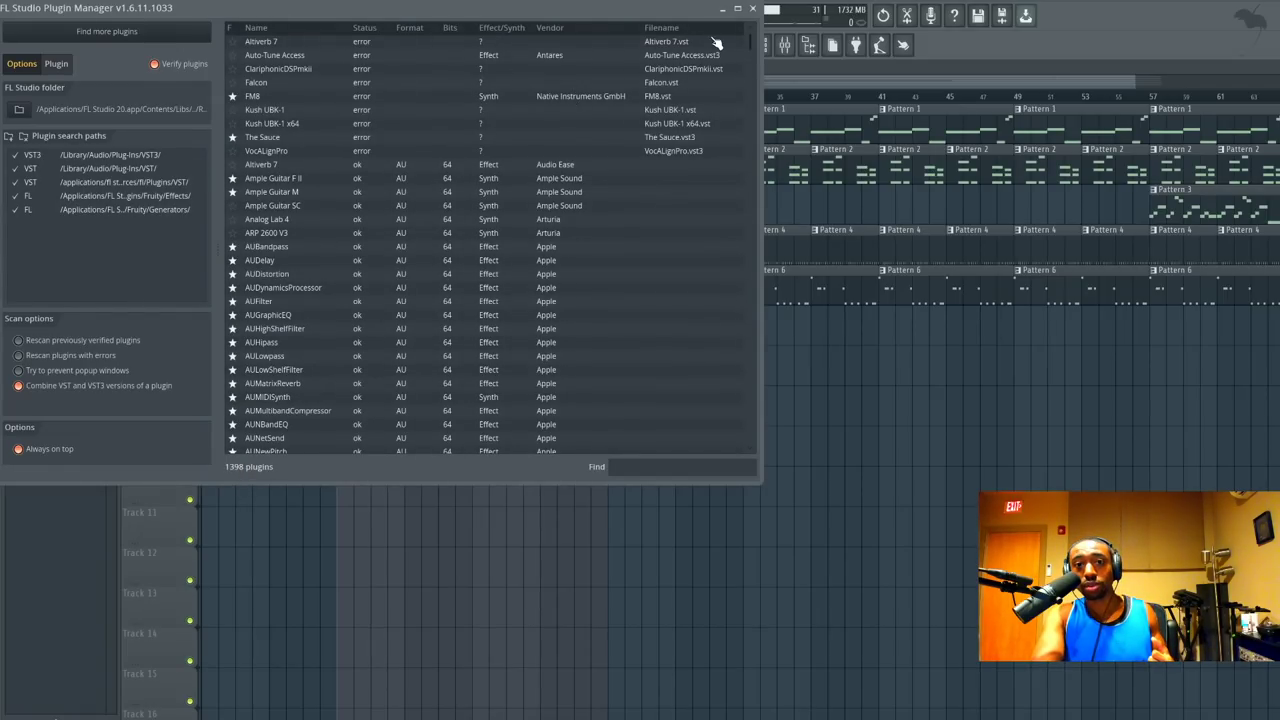
pyautogui.click(752, 10)
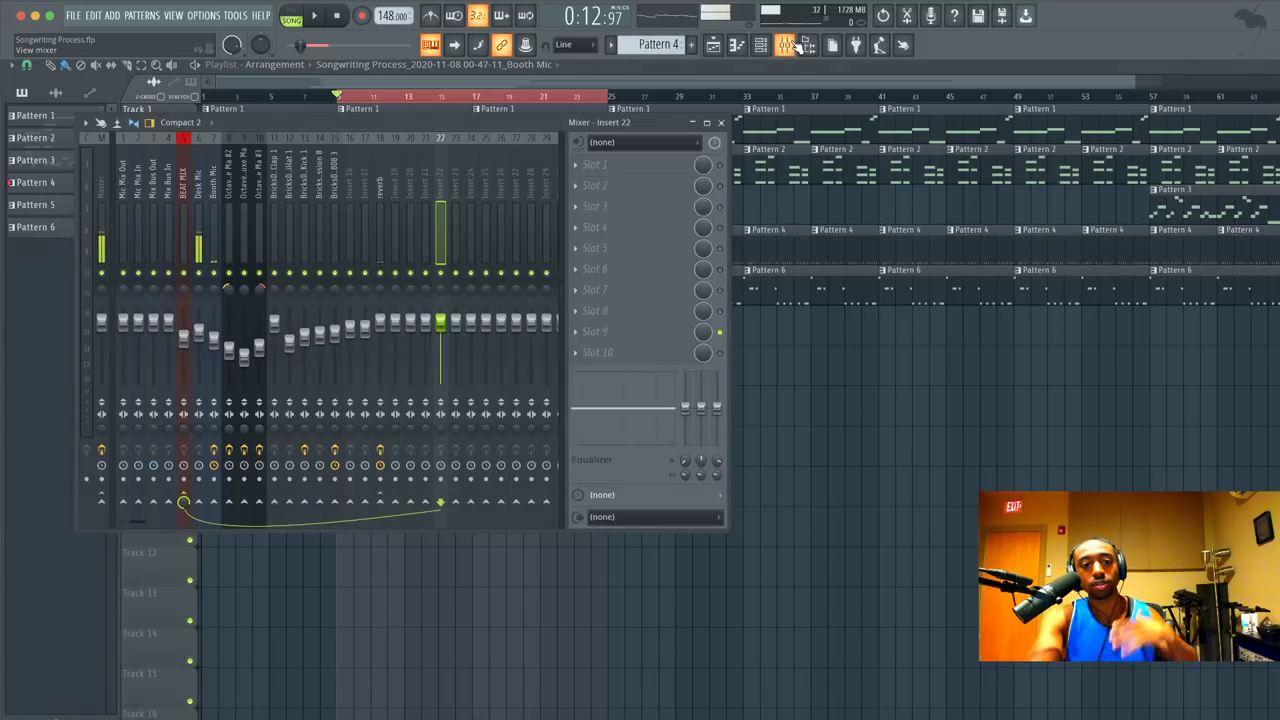
pyautogui.click(785, 44)
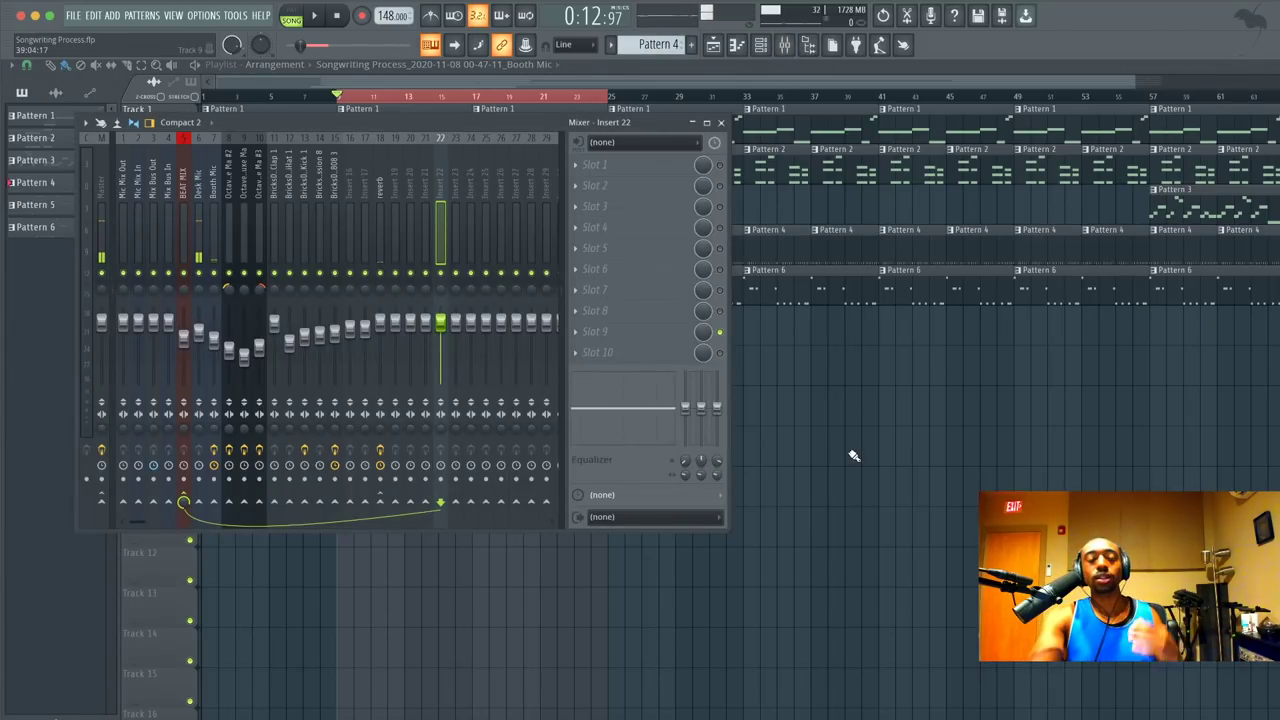
pyautogui.press('F9')
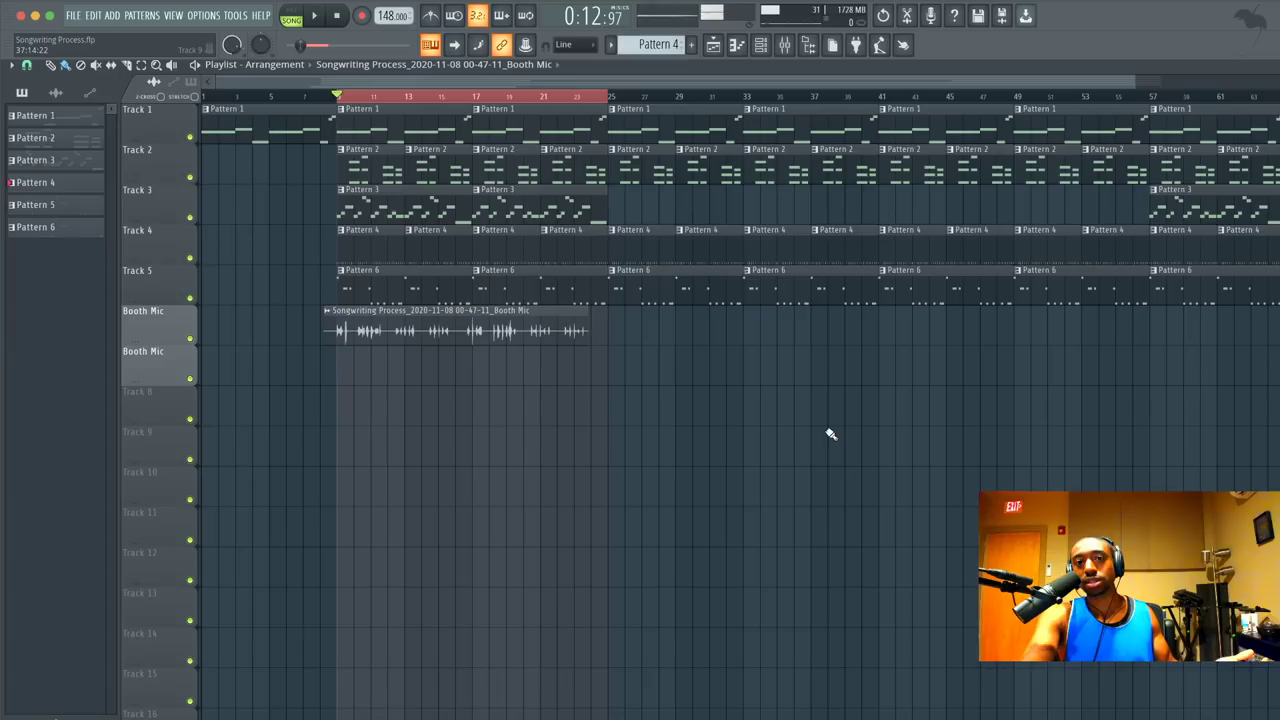
pyautogui.click(784, 44)
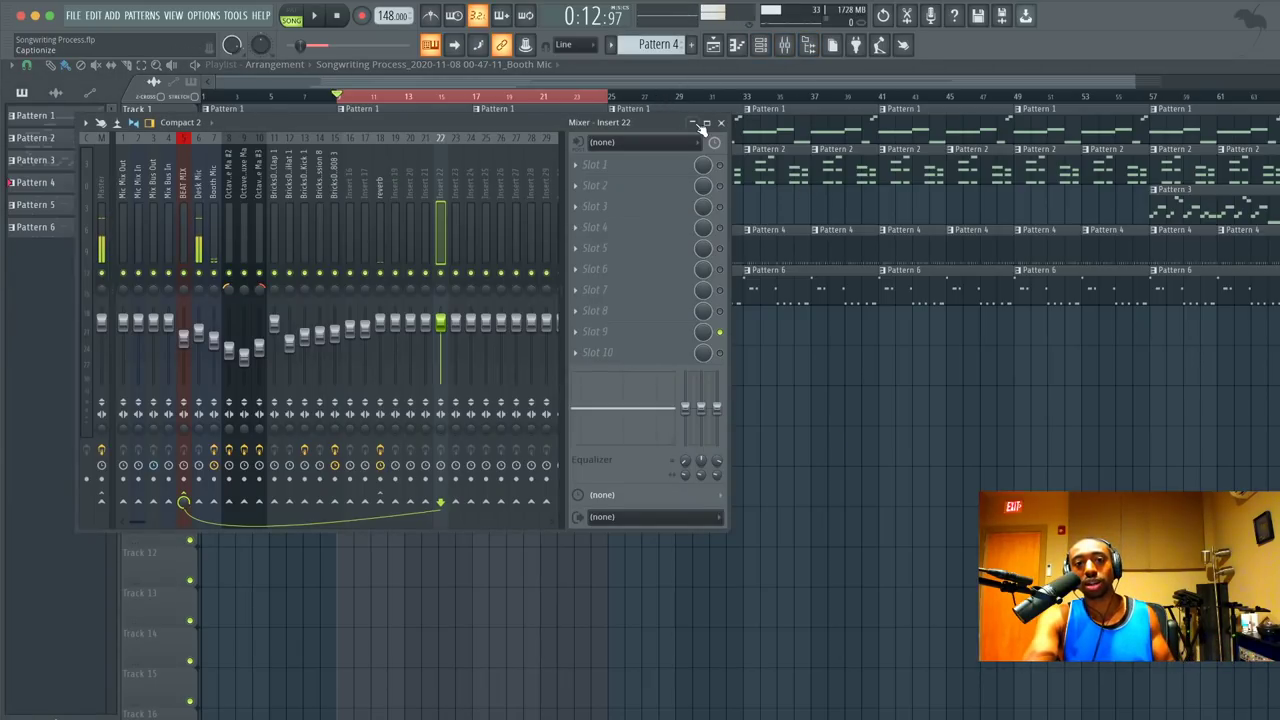
pyautogui.press('F9')
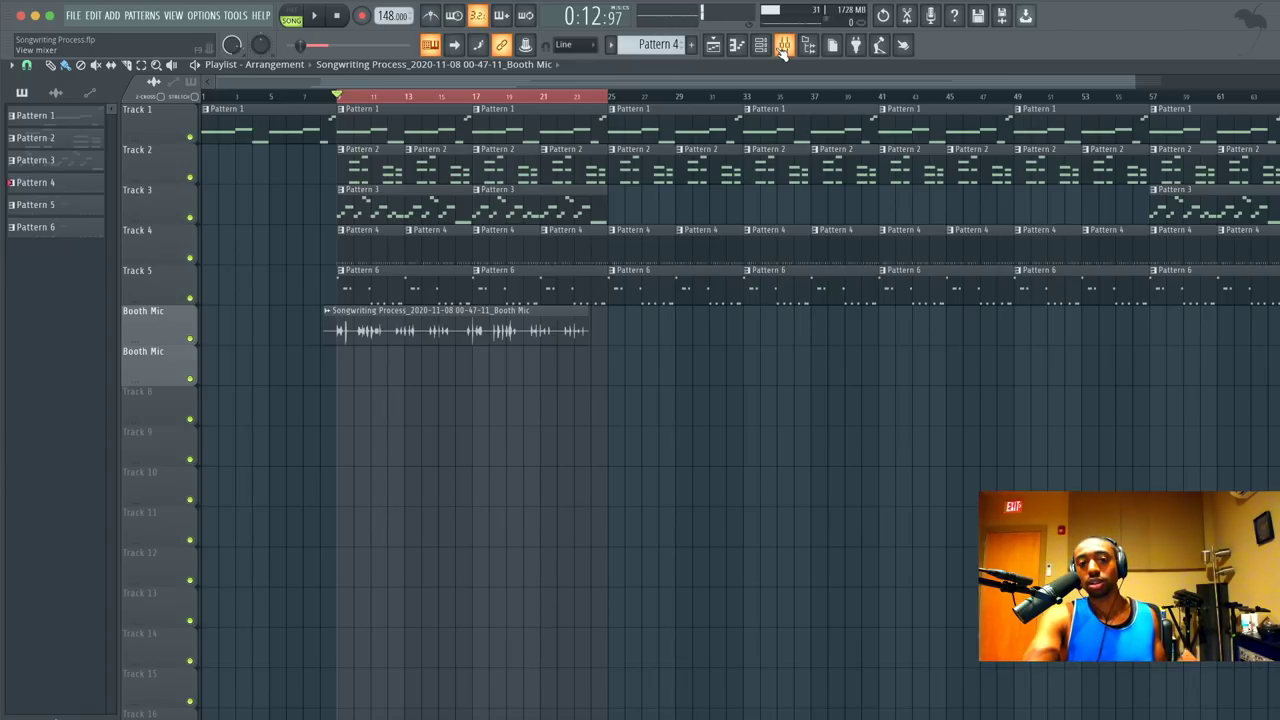
# Play short passages of the song and check the BEAT MIX track's level in the mixer.
pyautogui.press('space')
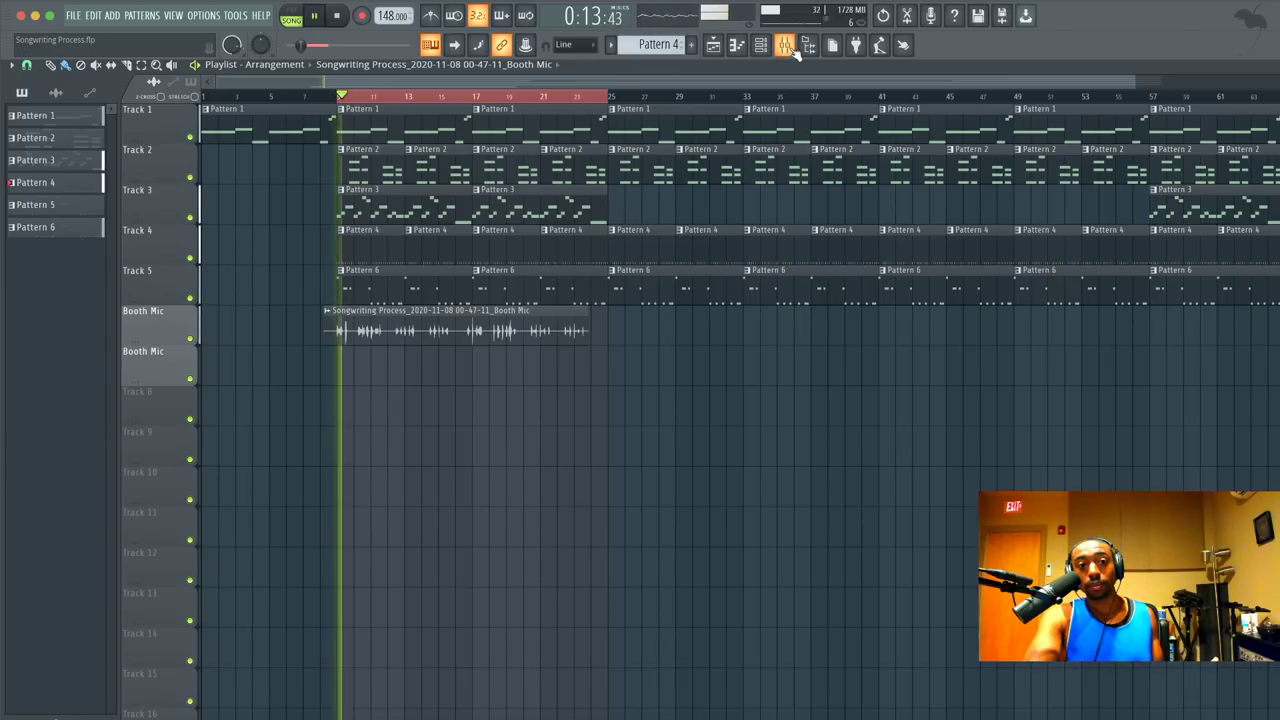
pyautogui.press('space')
pyautogui.click(785, 45)
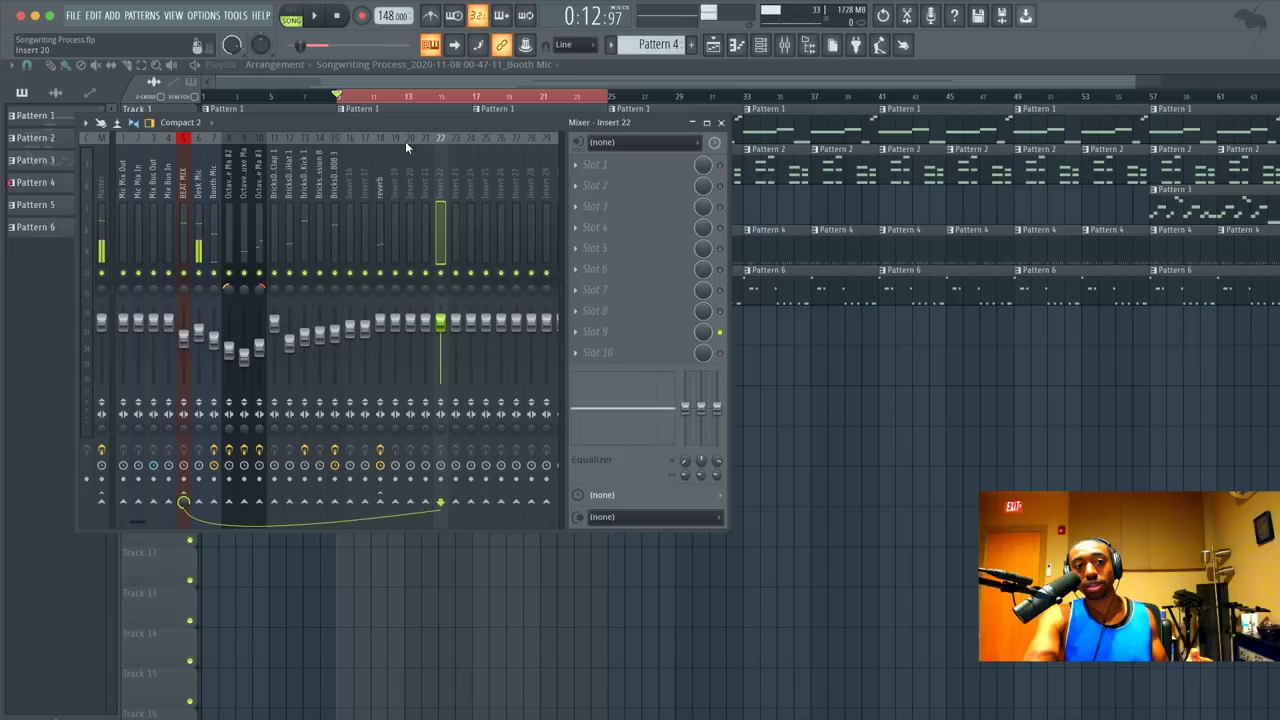
pyautogui.click(184, 185)
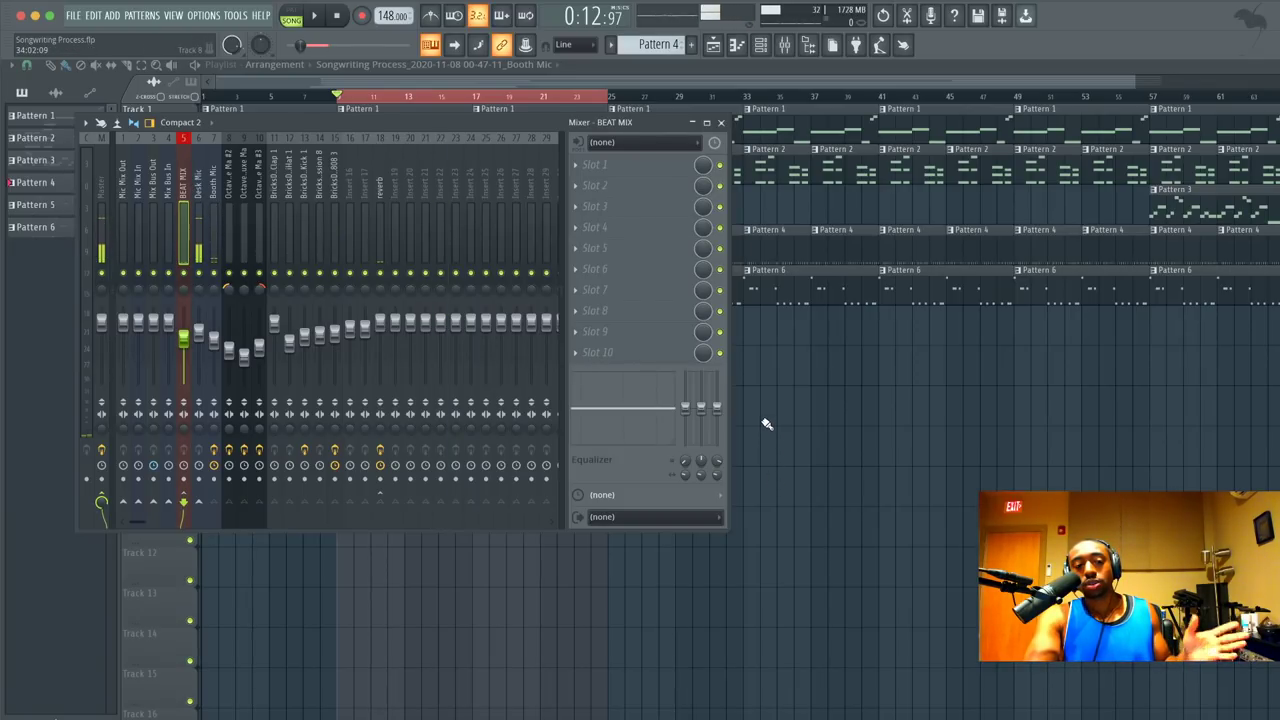
pyautogui.press('space')
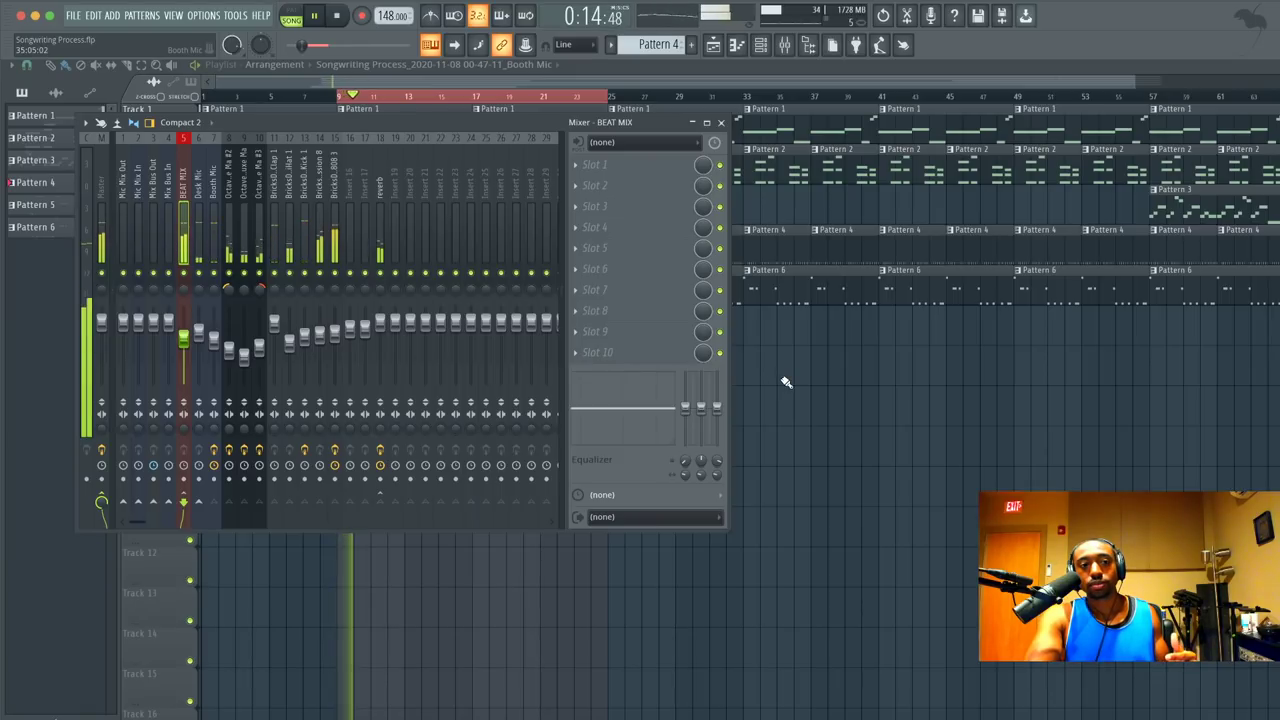
pyautogui.press('space')
pyautogui.press('F9')
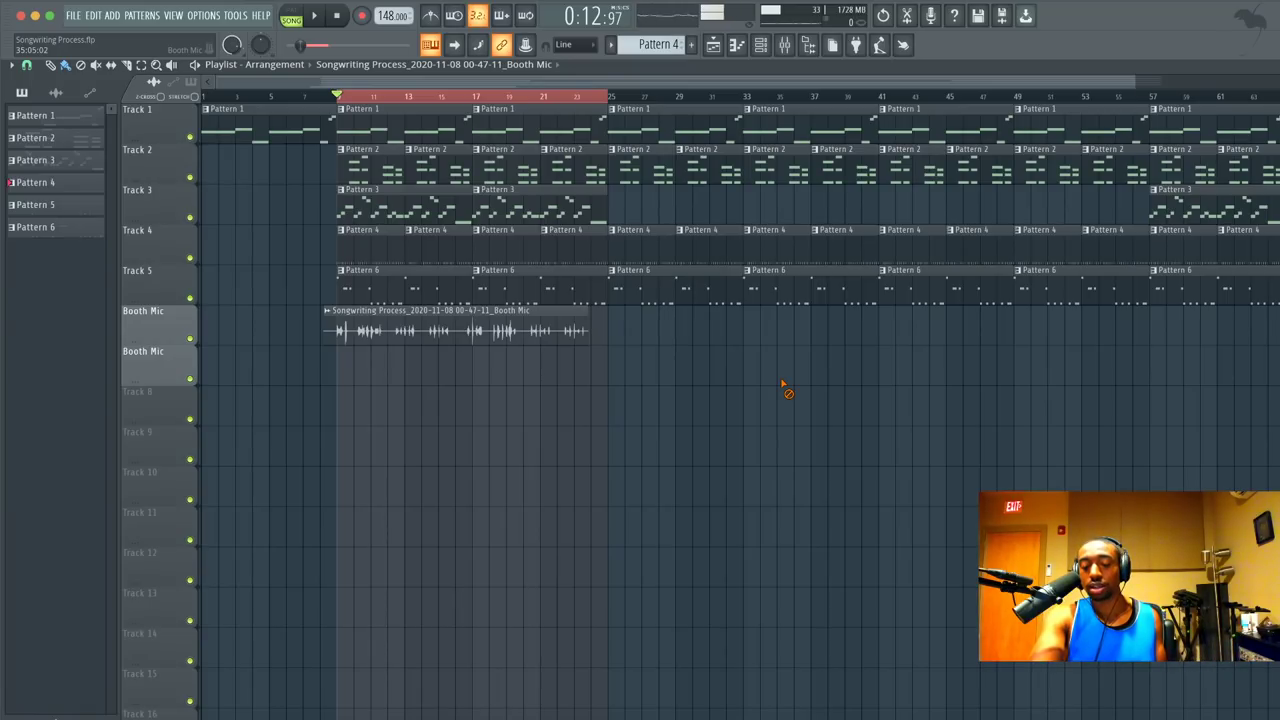
# Play a short passage of the song and examine the effects on the BricksDaMane 808 3 mixer track.
pyautogui.press('space')
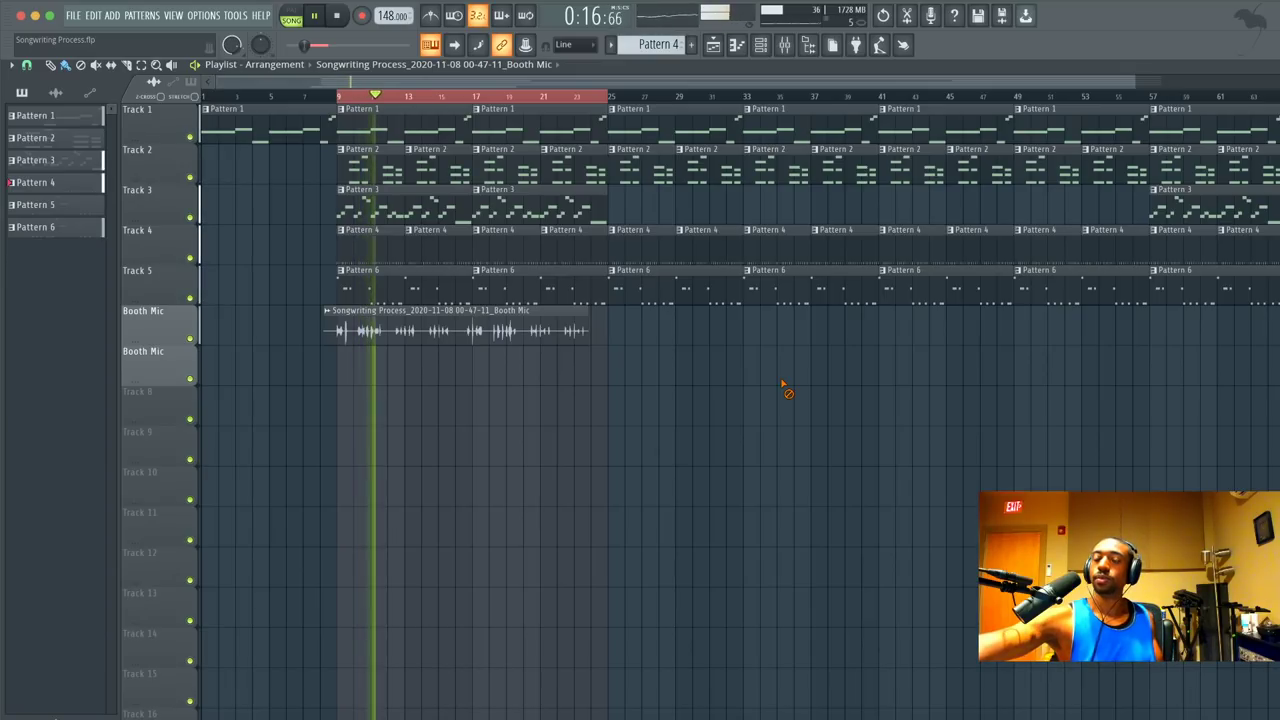
pyautogui.press('space')
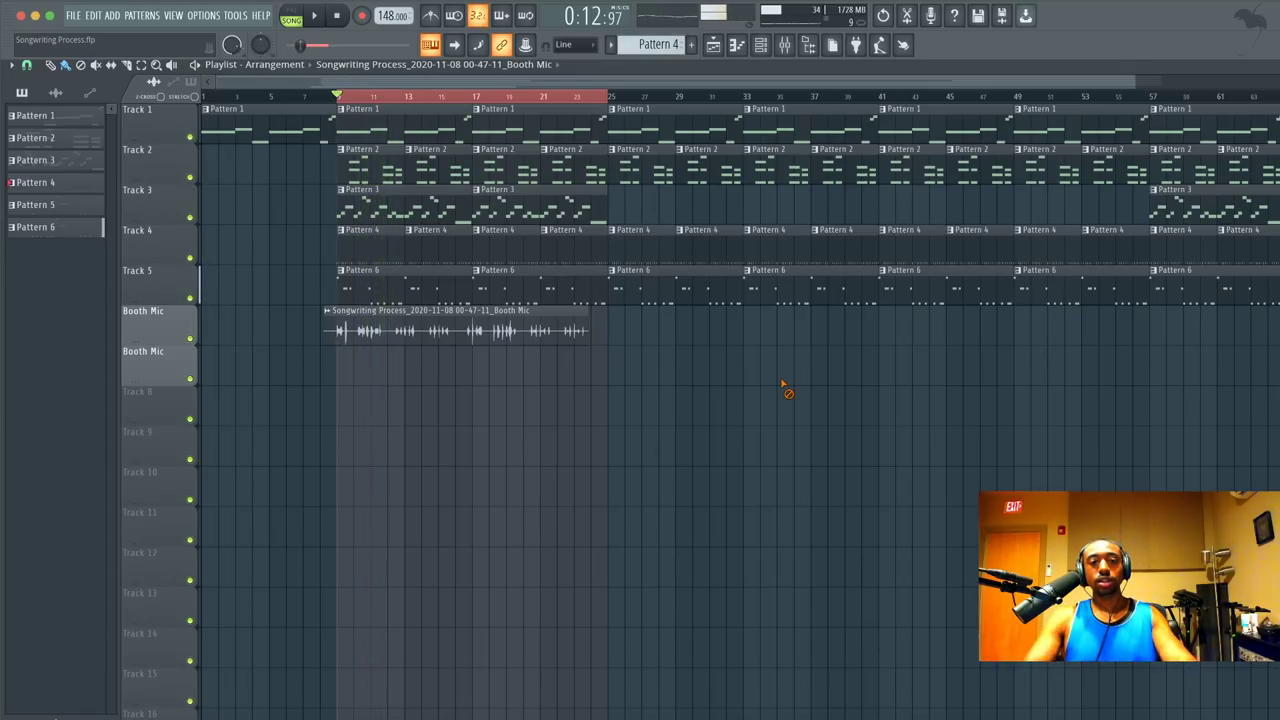
pyautogui.click(784, 44)
pyautogui.click(348, 188)
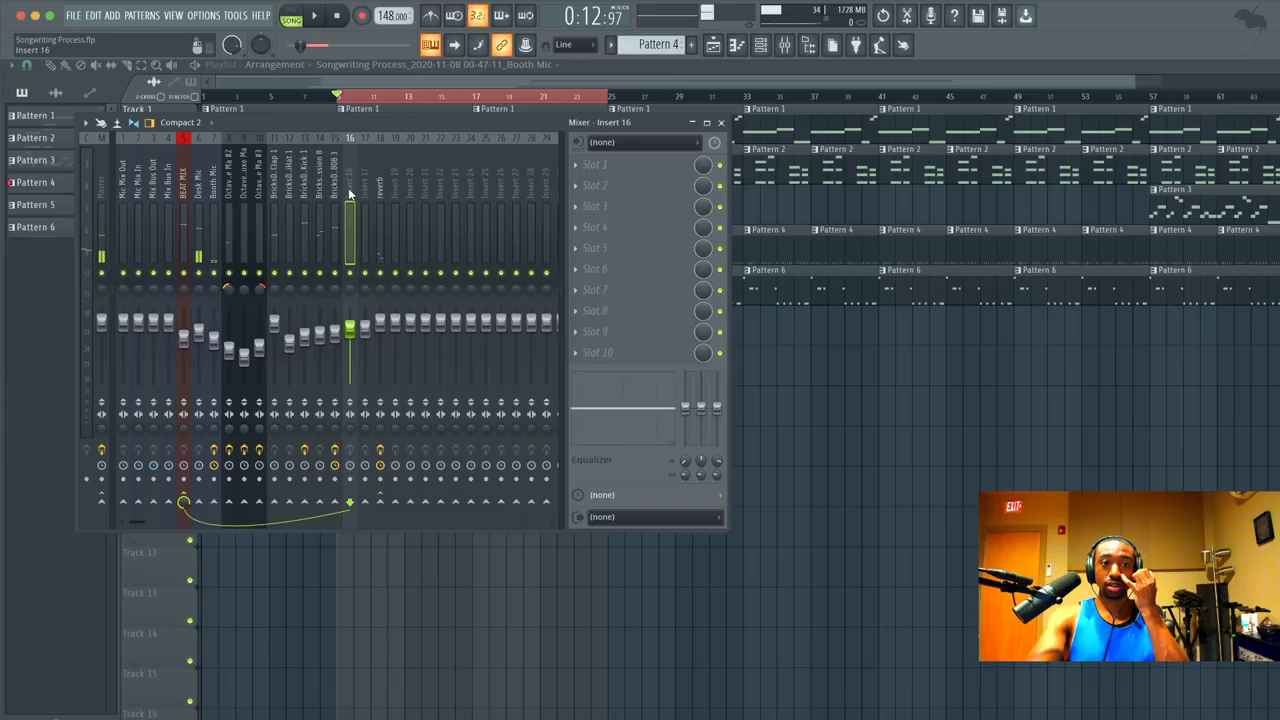
pyautogui.click(334, 190)
pyautogui.click(348, 188)
pyautogui.click(334, 190)
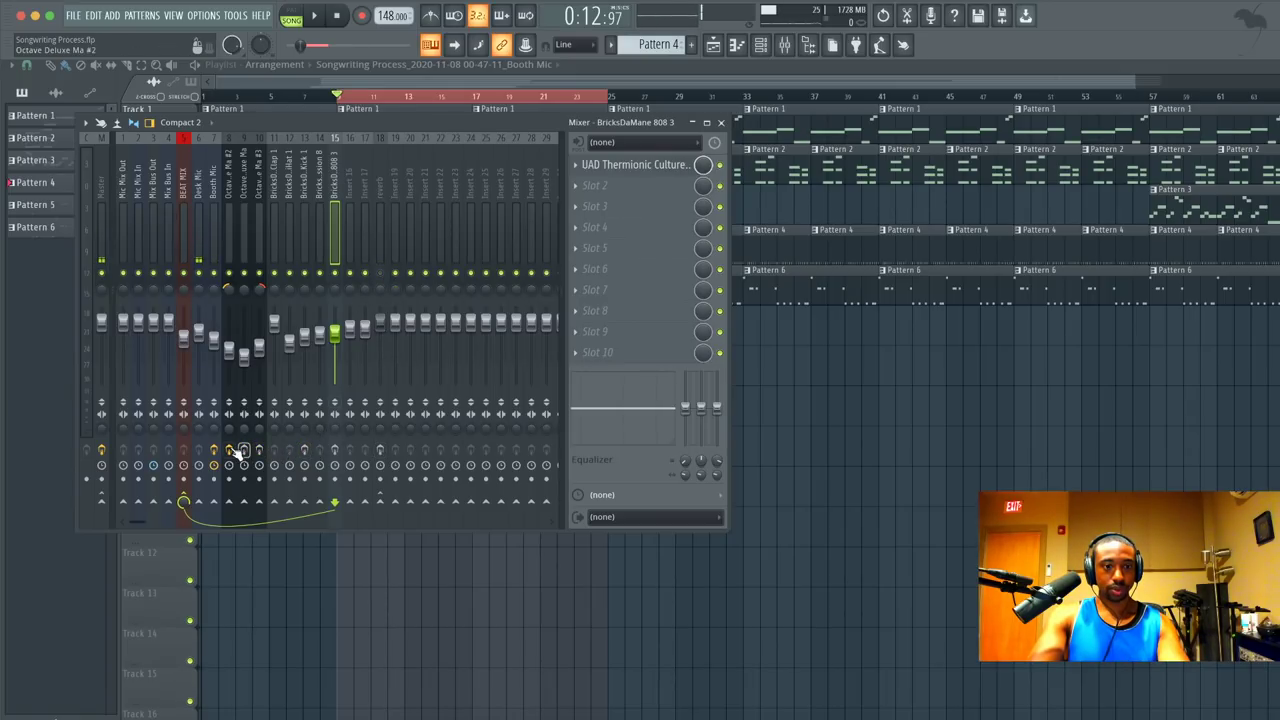
# Listen to the song with track effects bypassed, selecting the BricksDaMane Kick 1 track and unmuting the Desk Mic.
pyautogui.press('space')
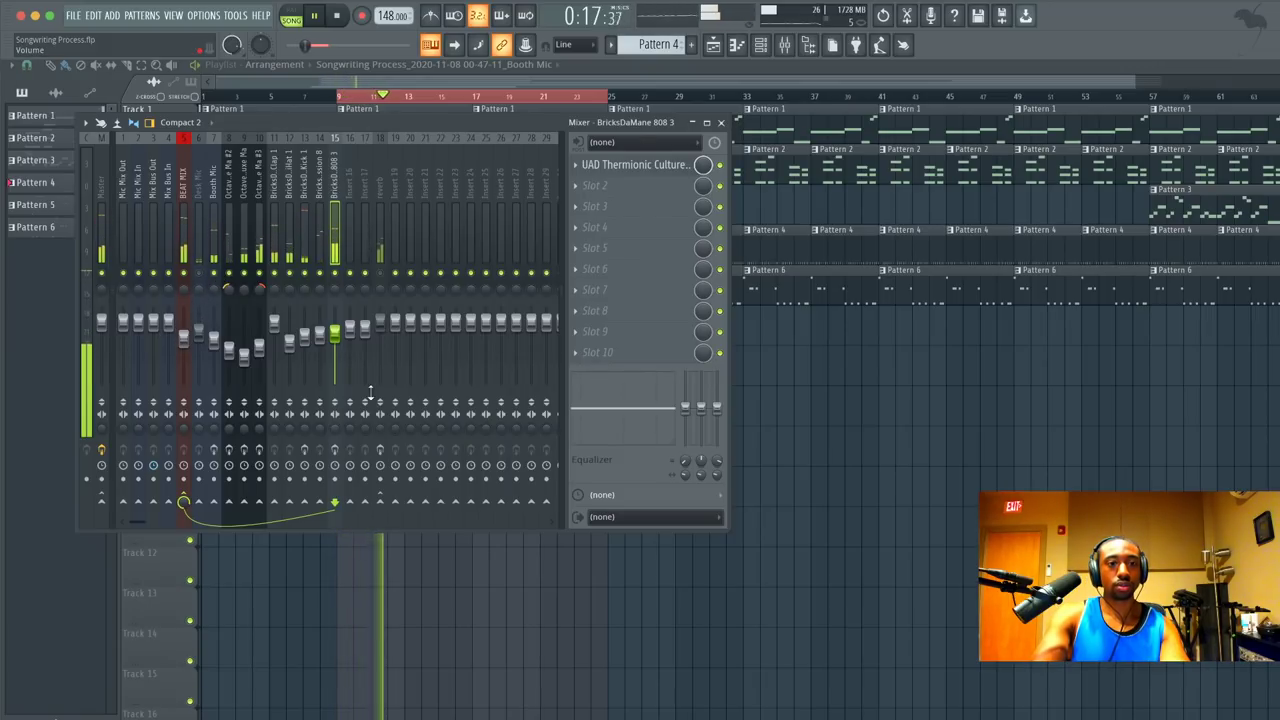
pyautogui.click(305, 228)
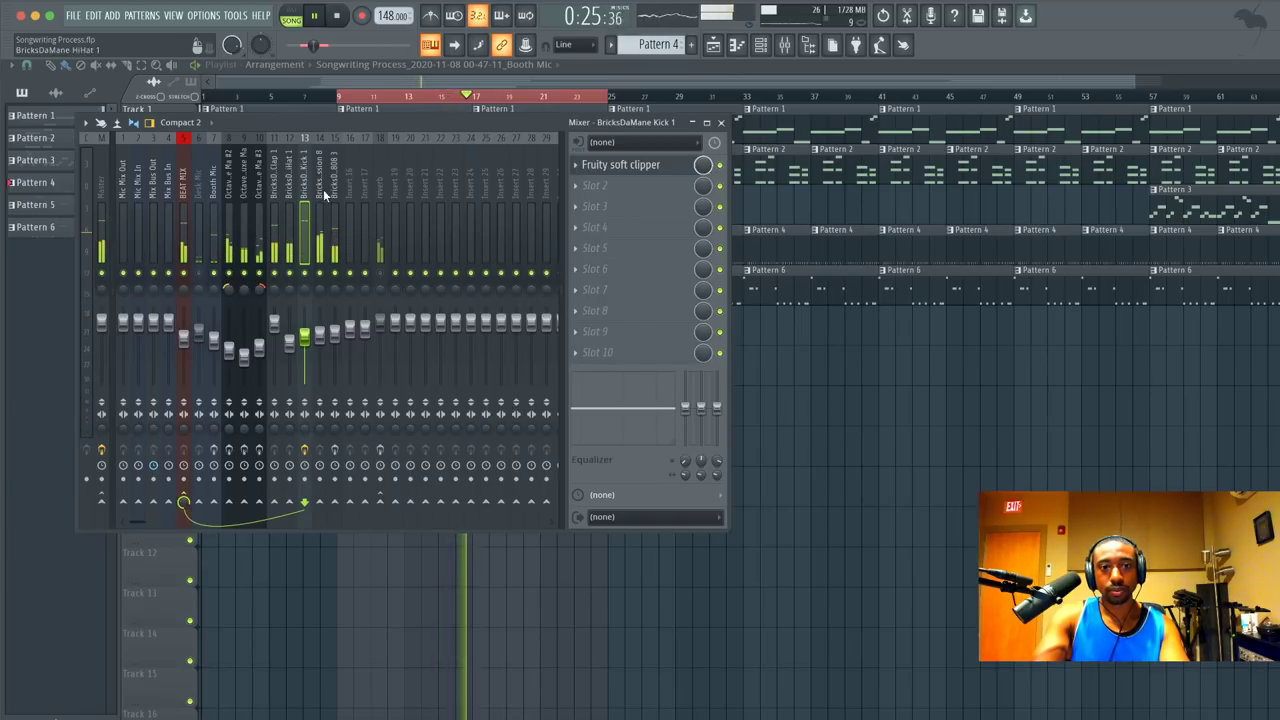
pyautogui.click(199, 272)
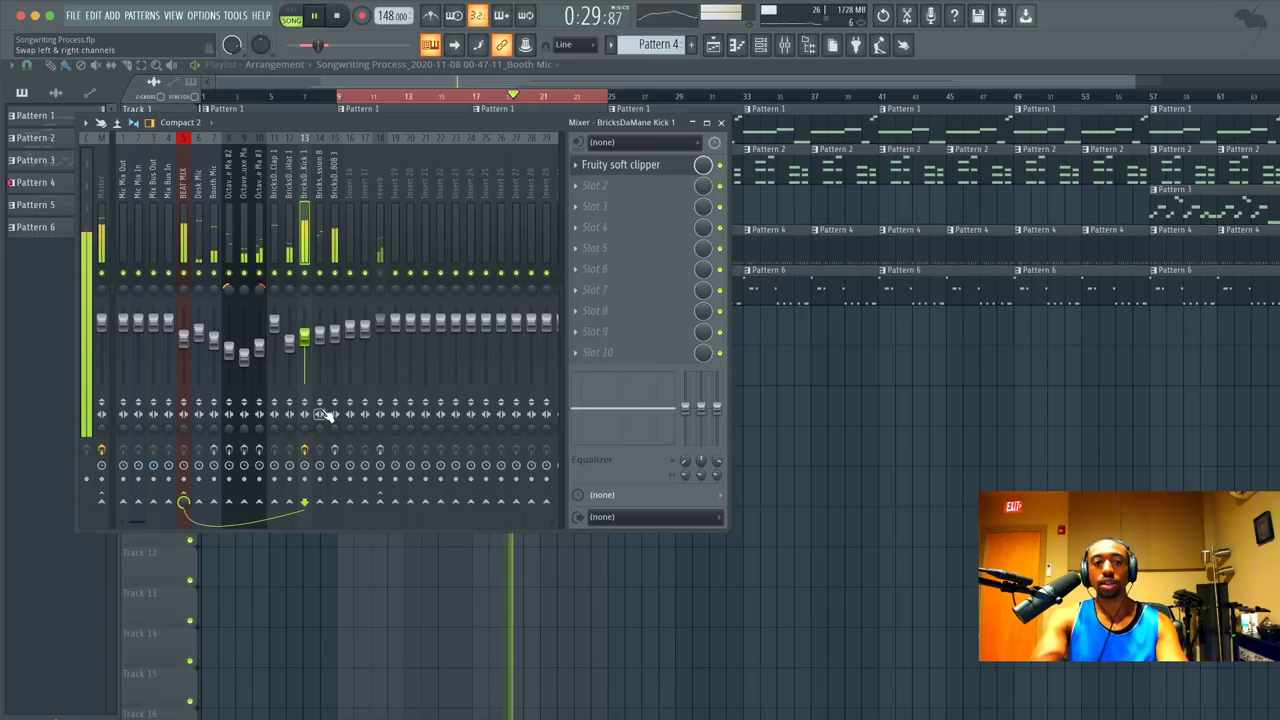
pyautogui.press('space')
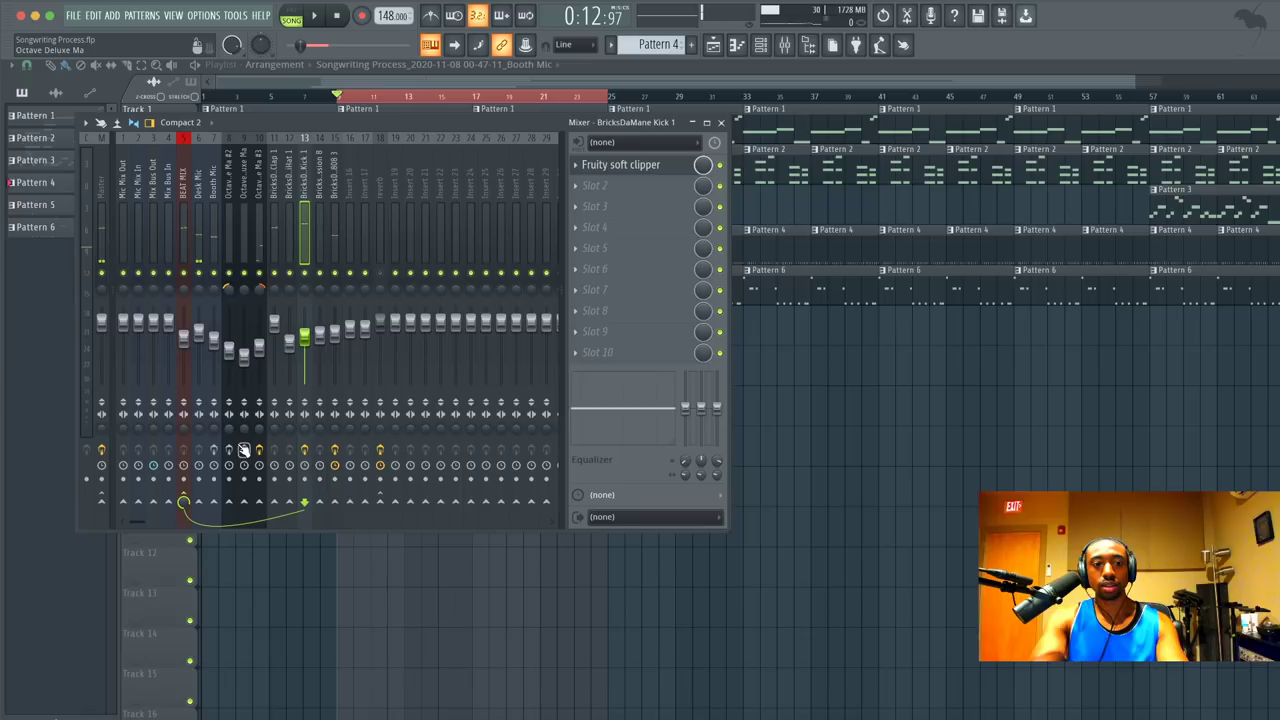
# Examine the effect slots of the reverb, HiHat, Octave Deluxe Ma and Booth Mic mixer tracks.
pyautogui.click(349, 200)
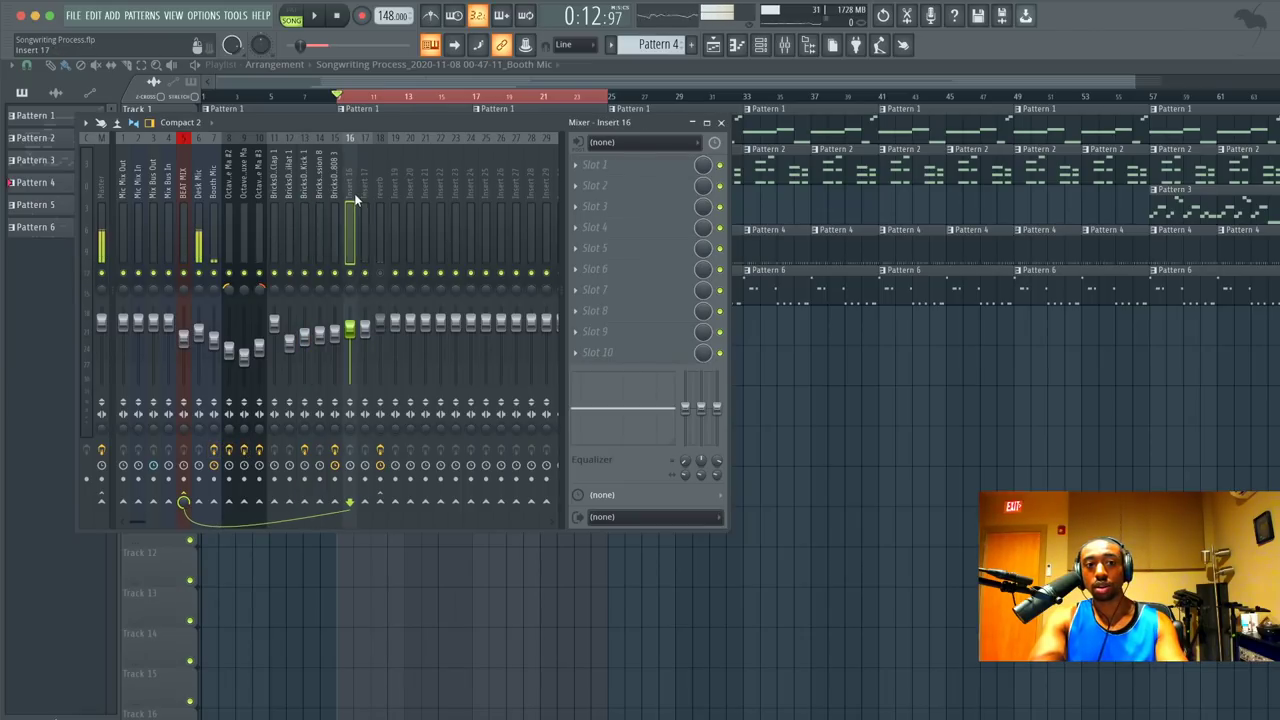
pyautogui.click(334, 200)
pyautogui.click(349, 200)
pyautogui.click(379, 195)
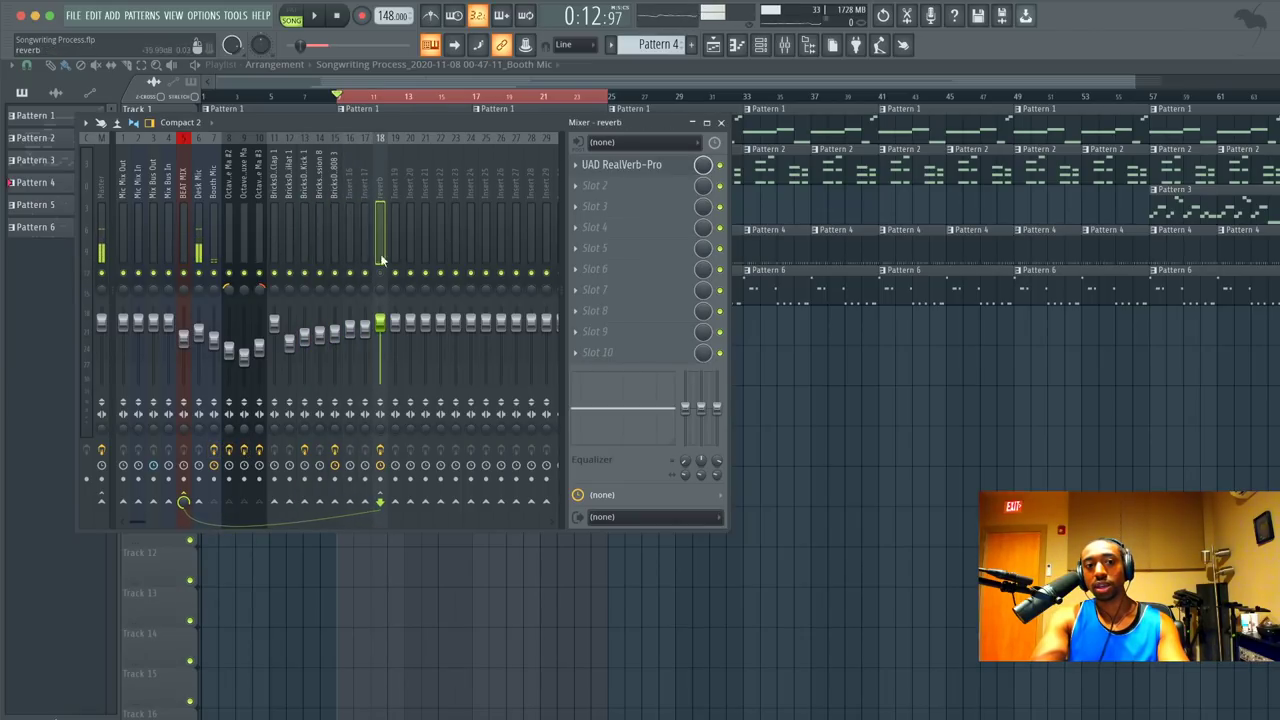
pyautogui.click(298, 188)
pyautogui.click(289, 190)
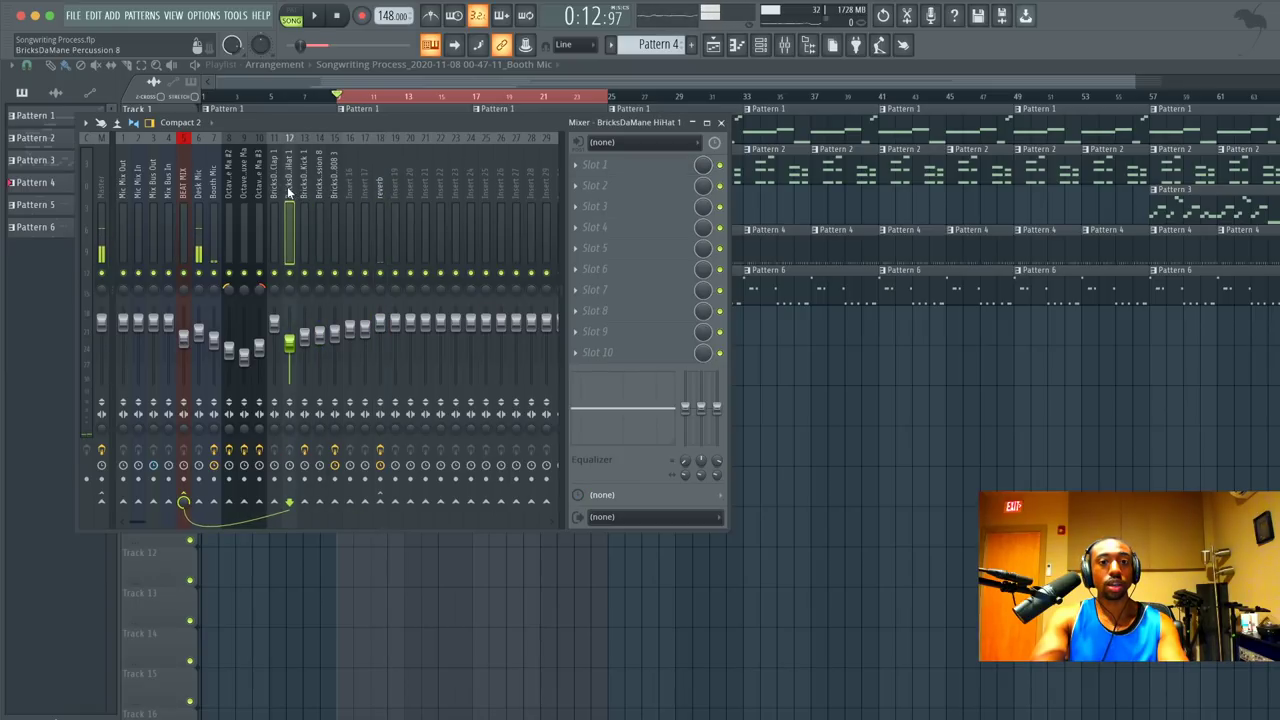
pyautogui.click(259, 190)
pyautogui.click(244, 190)
pyautogui.click(228, 192)
pyautogui.click(213, 193)
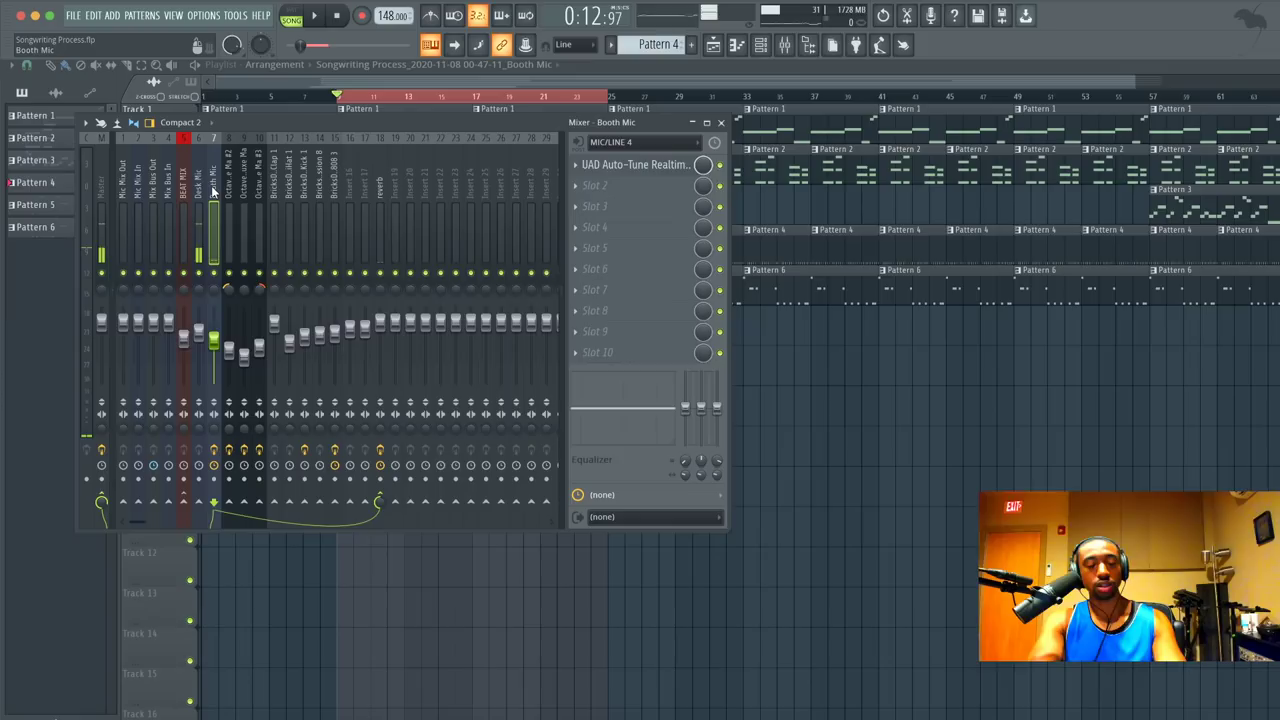
# Select the Desk Mic mixer track and play the song to listen with effects on.
pyautogui.click(198, 191)
pyautogui.press('space')
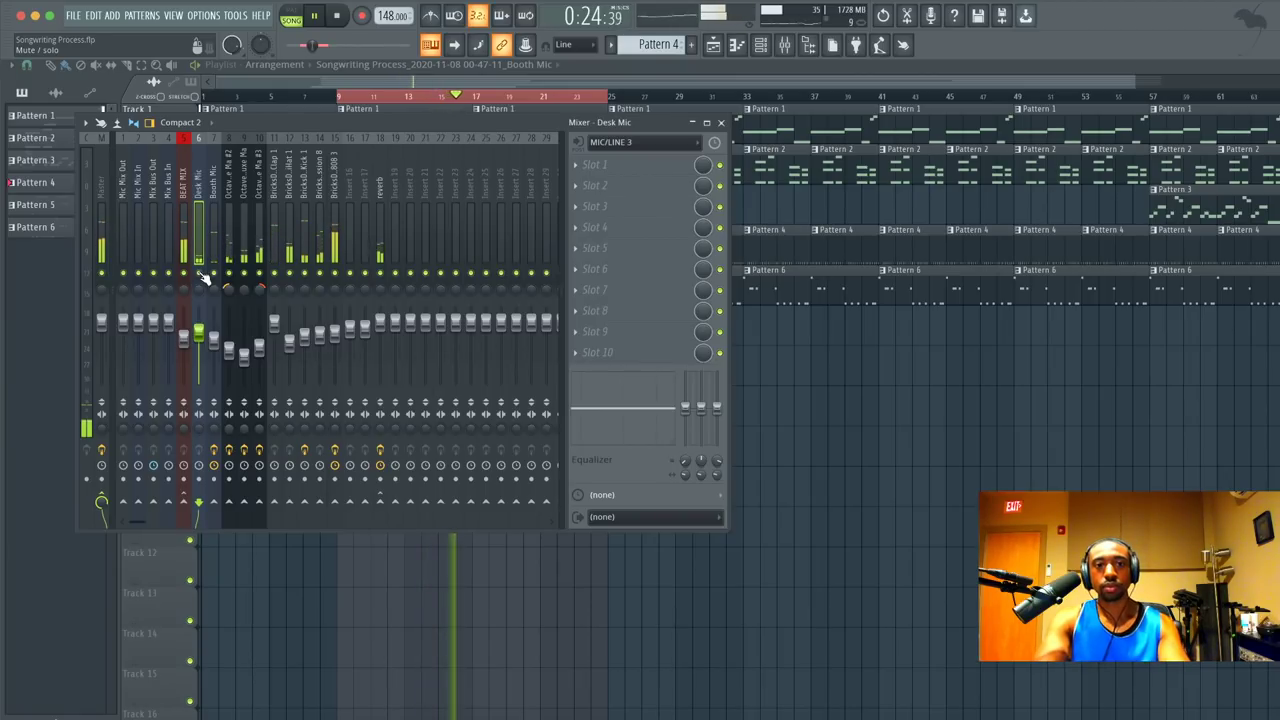
pyautogui.press('space')
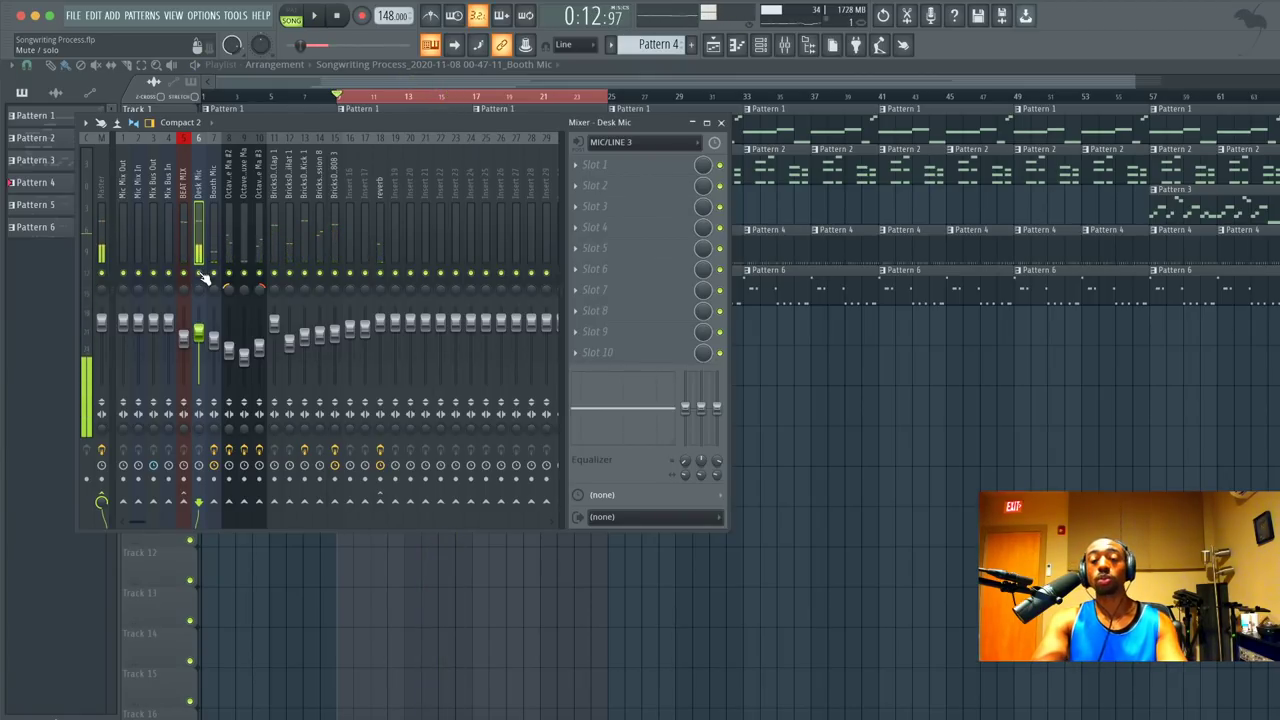
# Route the BEAT MIX track to the Mix Bus Out track only.
pyautogui.click(186, 233)
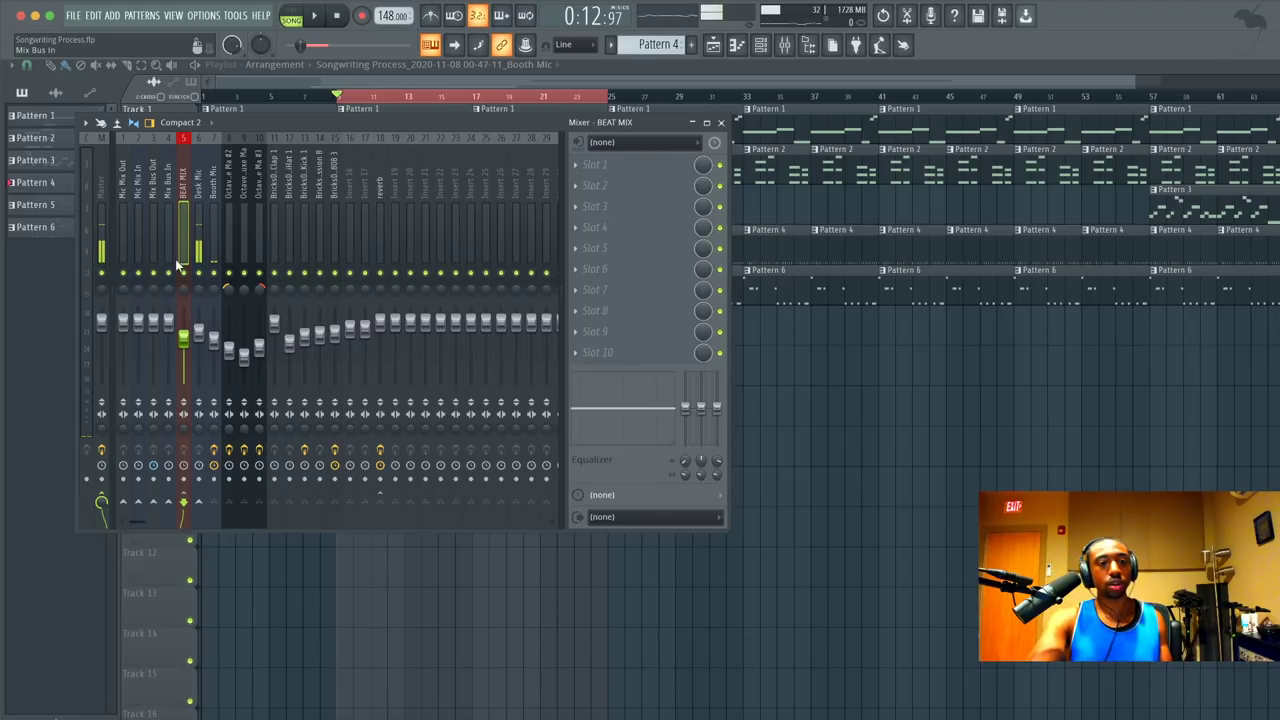
pyautogui.rightClick(155, 503)
pyautogui.click(182, 517)
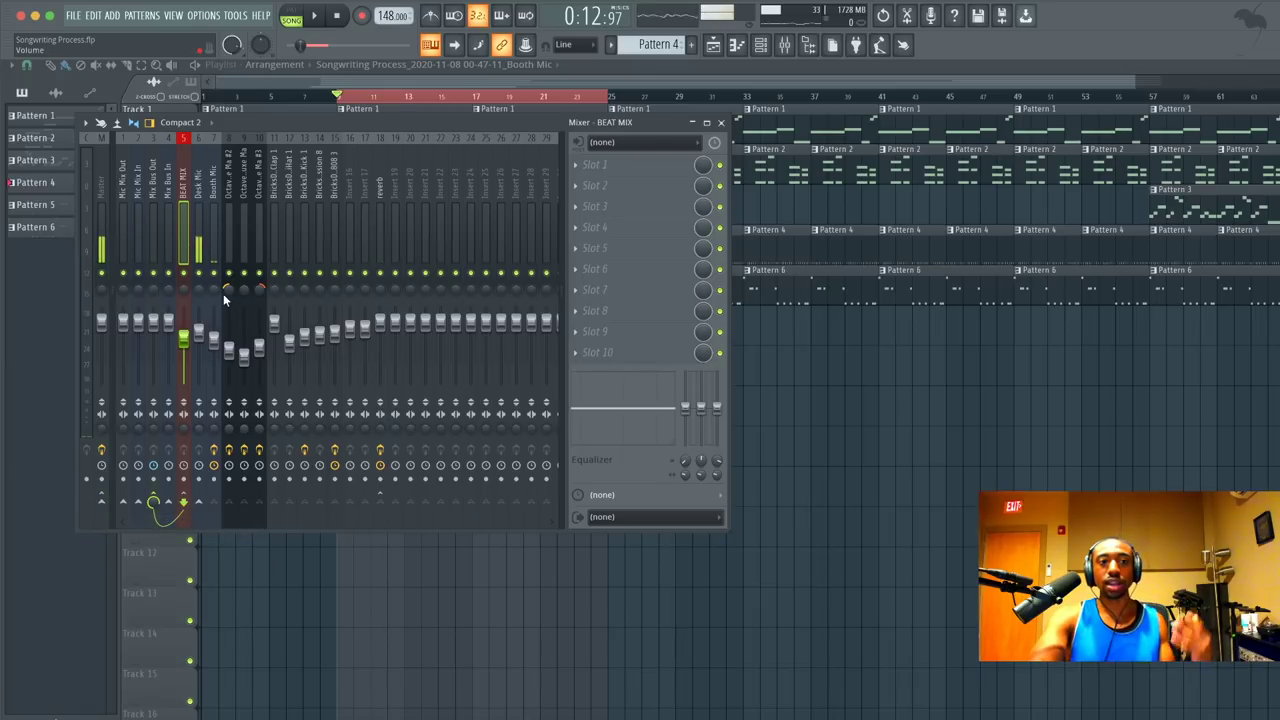
# Listen to the beat through the Mix Bus Out routing with the Desk Mic muted, checking the playlist and mixer.
pyautogui.press('space')
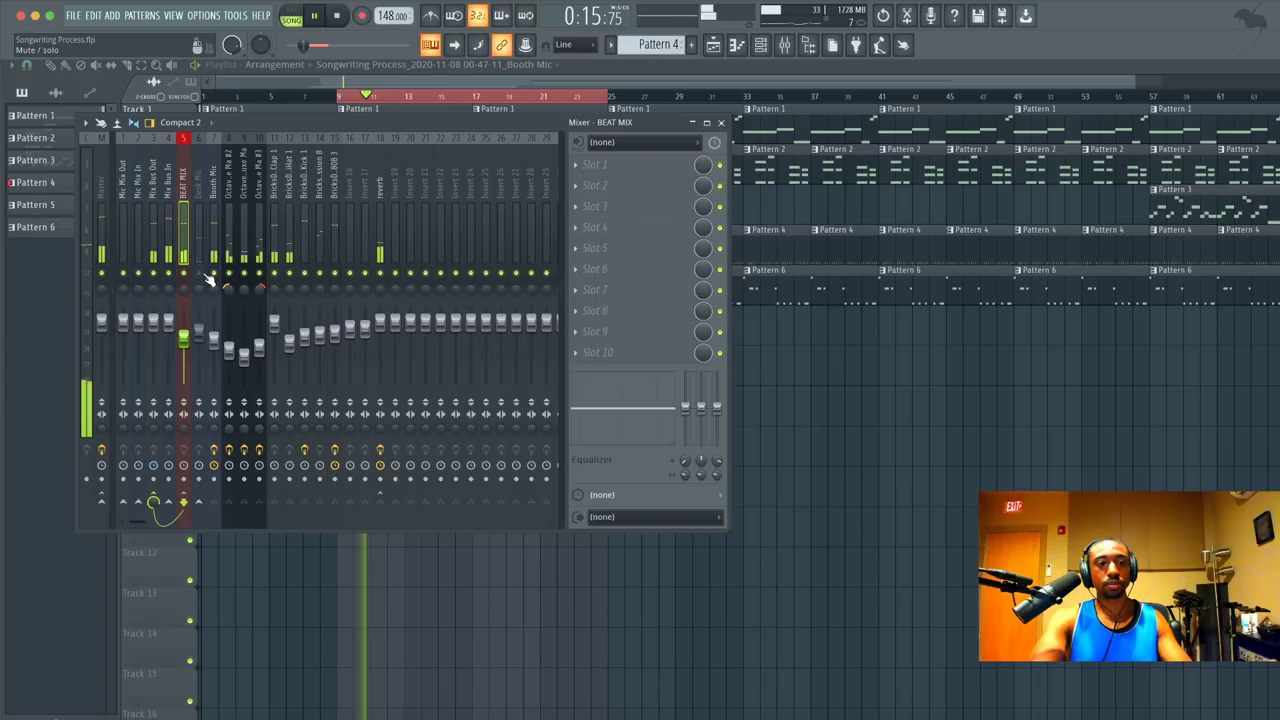
pyautogui.click(720, 122)
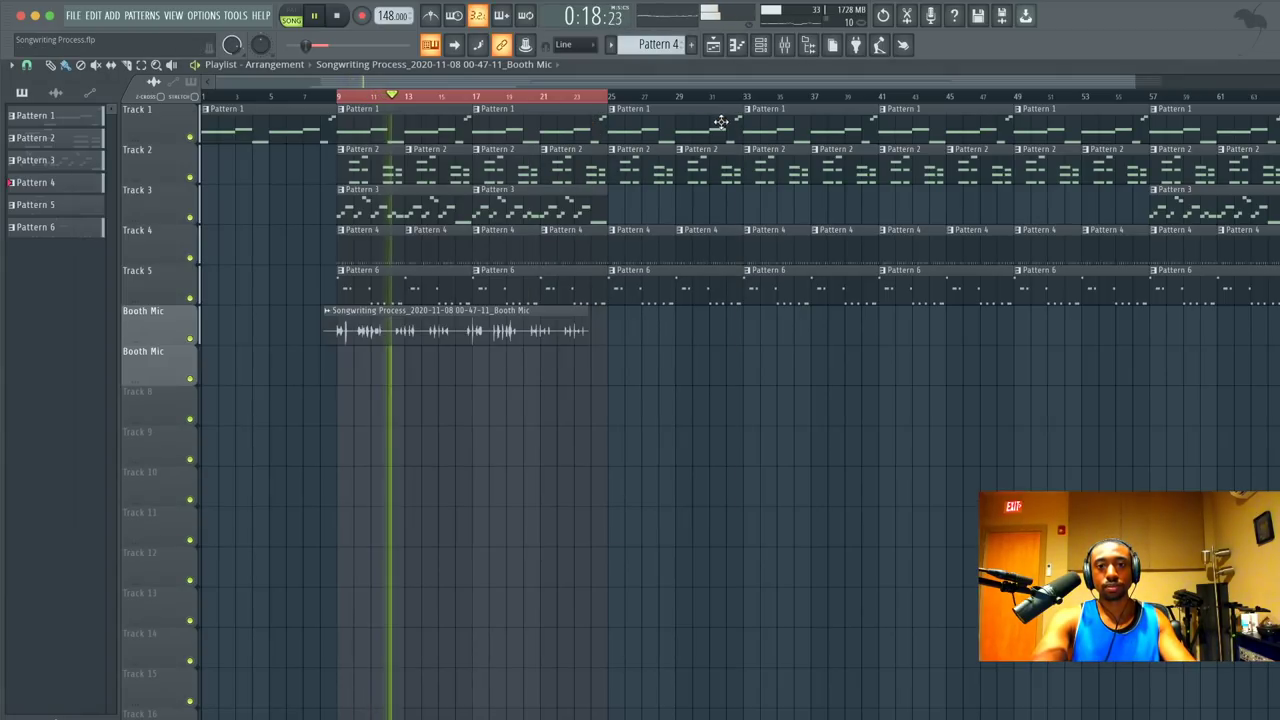
pyautogui.click(786, 46)
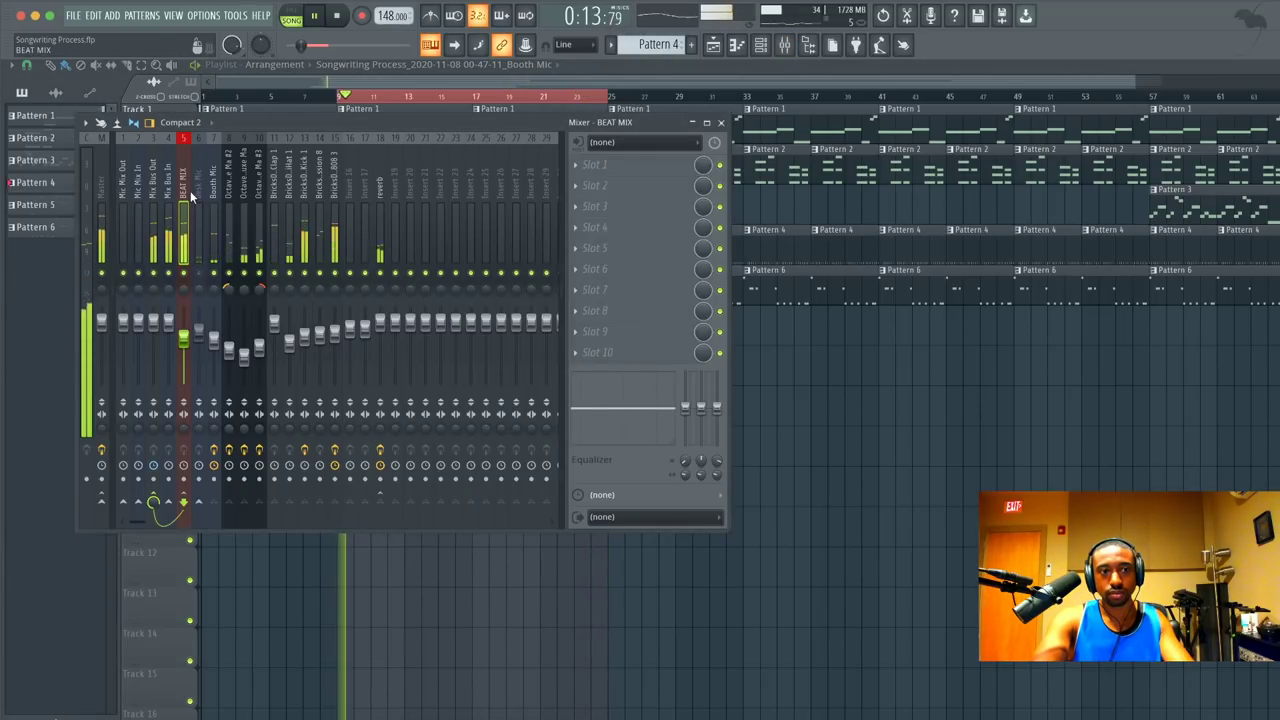
pyautogui.press('space')
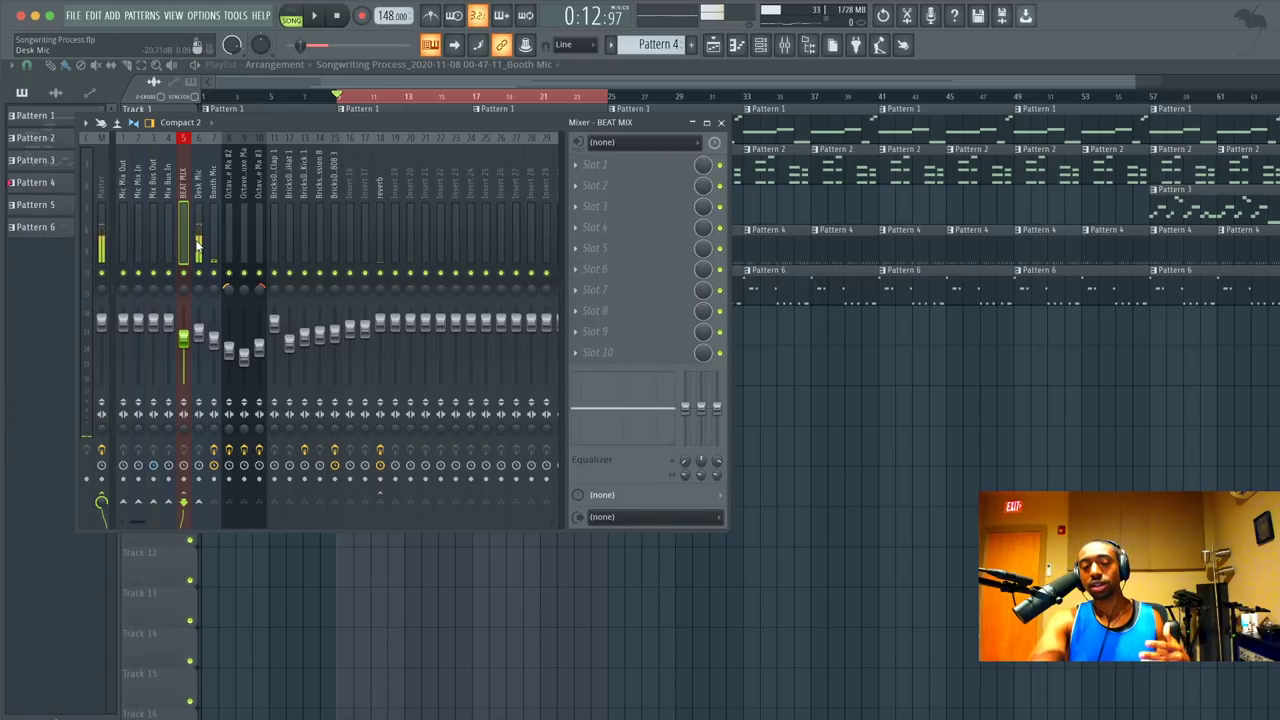
# Play the song with BEAT MIX routed to the master and check the levels in the mixer.
pyautogui.press('space')
pyautogui.press('F9')
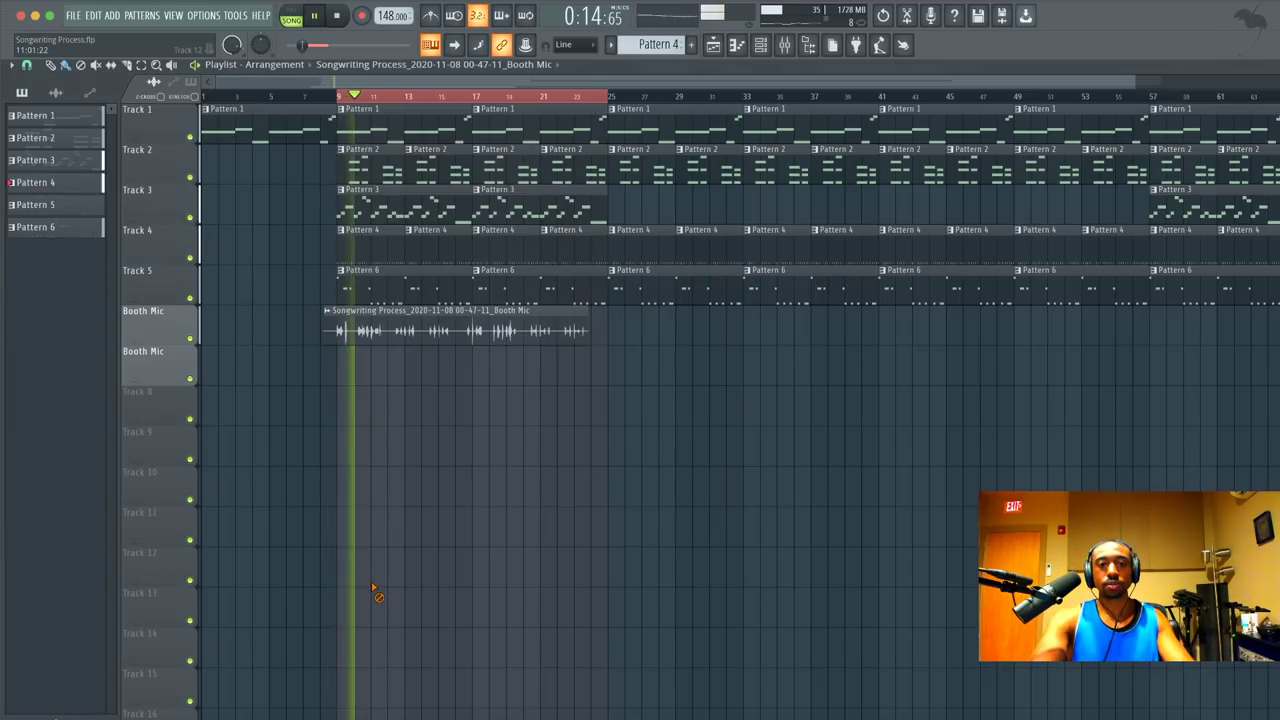
pyautogui.click(785, 46)
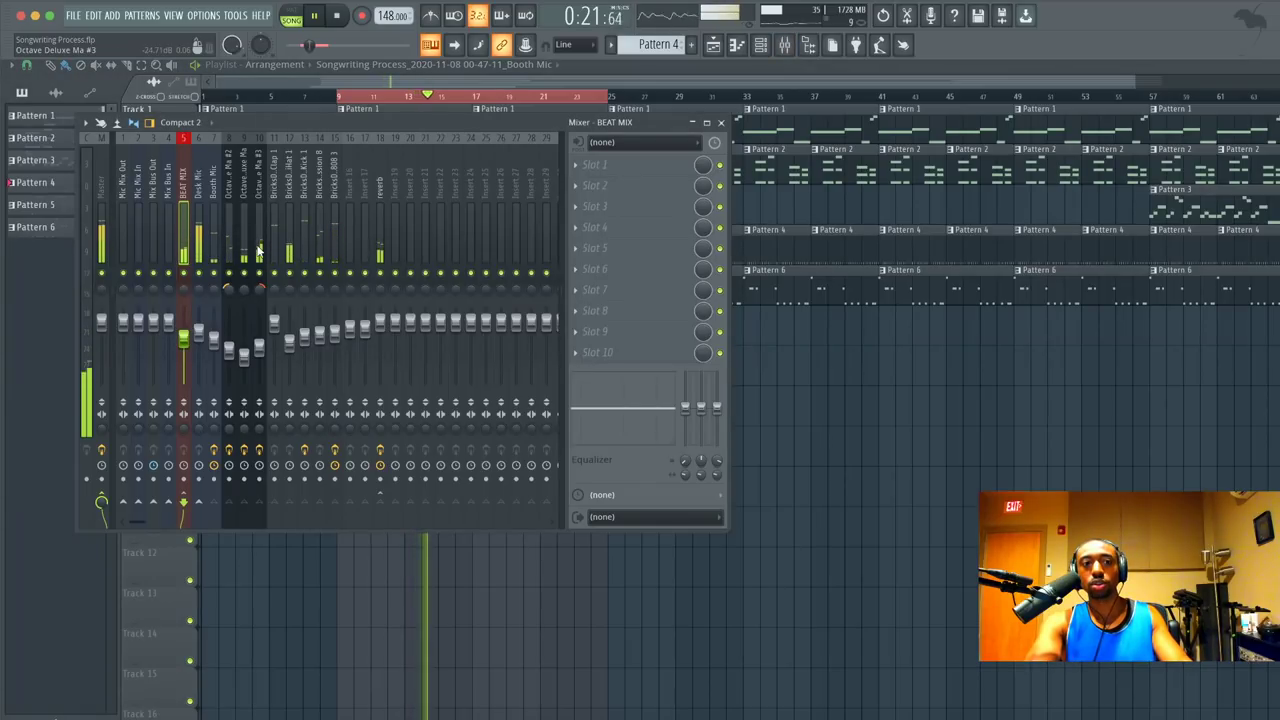
# Route the BEAT MIX track to Mix Bus Out only and listen to the song, checking the playlist and mixer levels.
pyautogui.press('space')
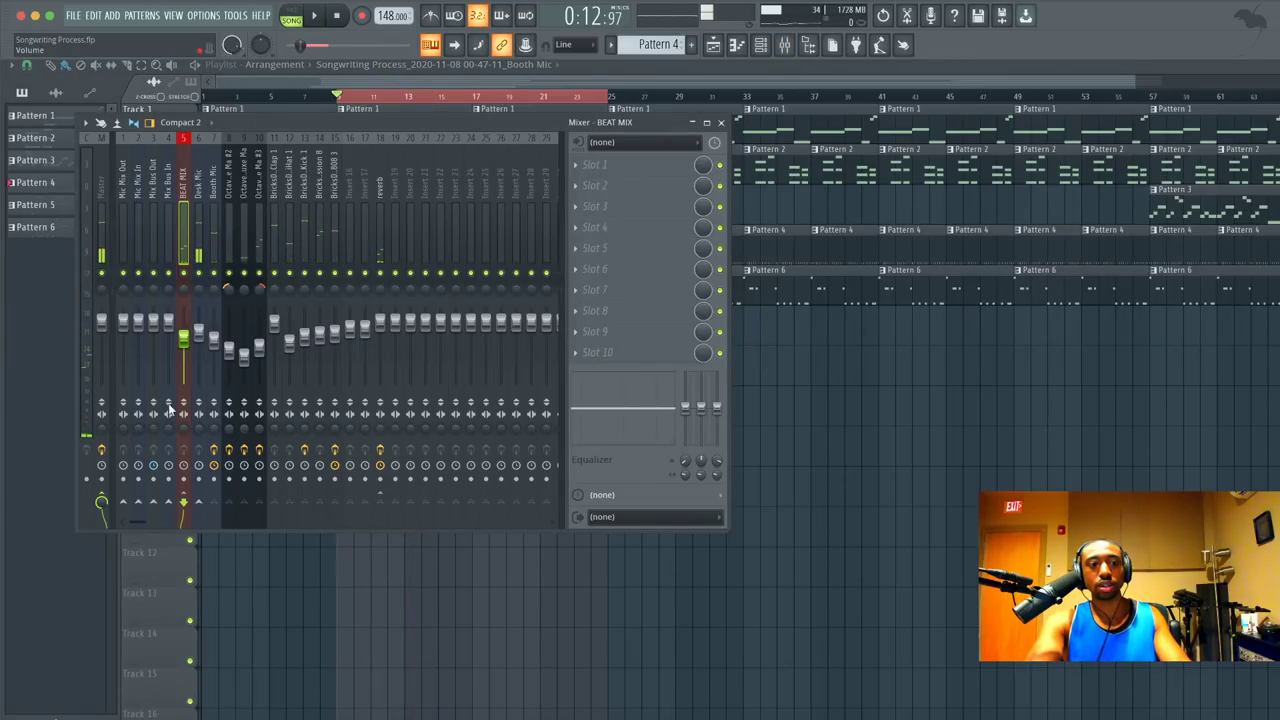
pyautogui.rightClick(160, 511)
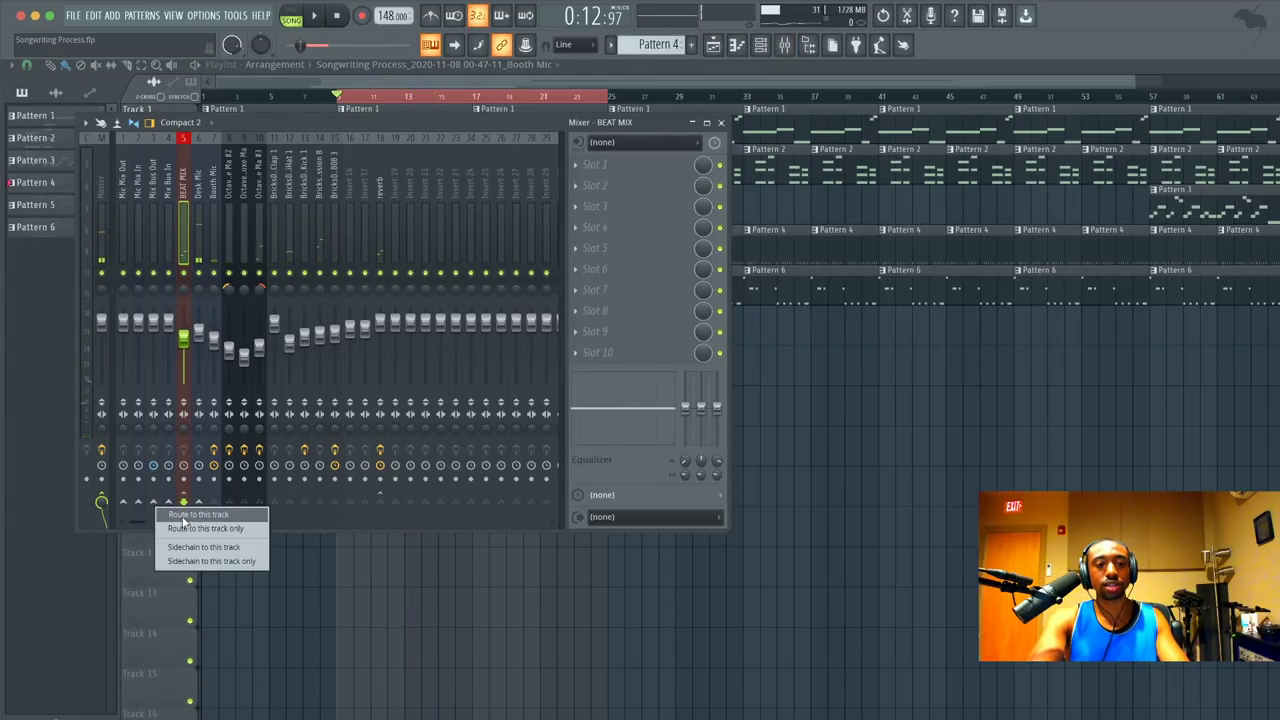
pyautogui.click(184, 527)
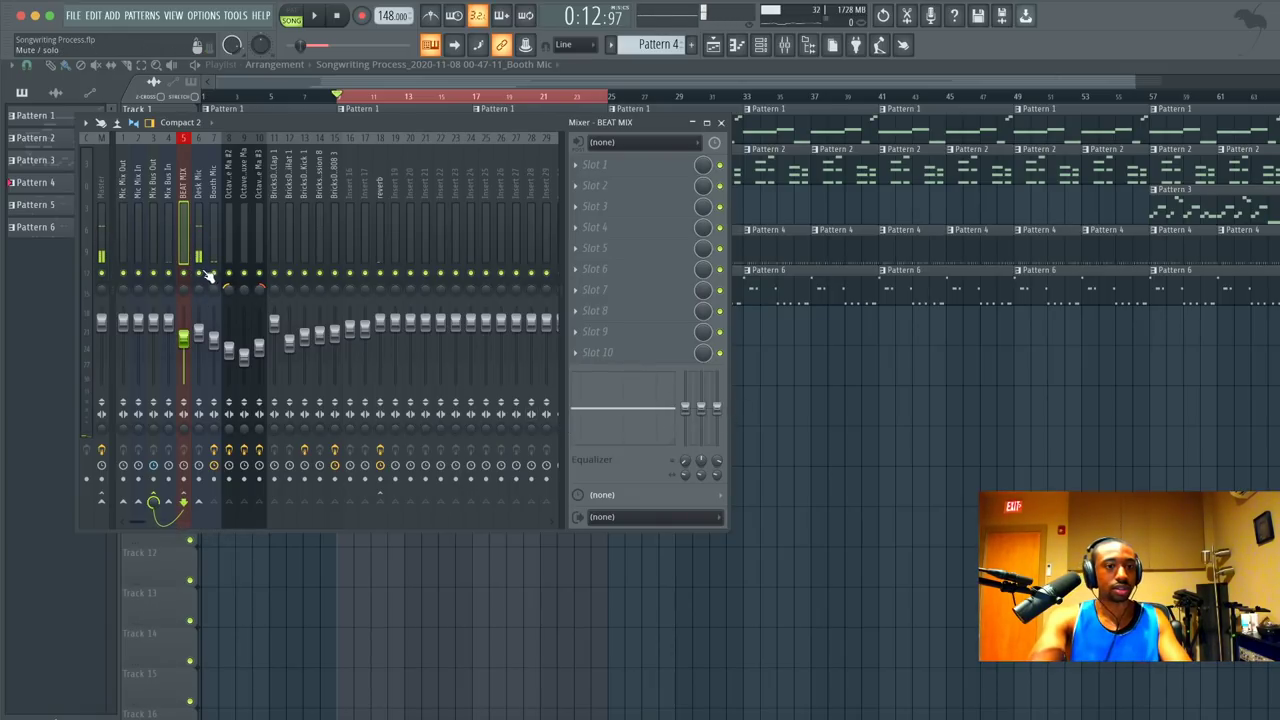
pyautogui.press('space')
pyautogui.press('F9')
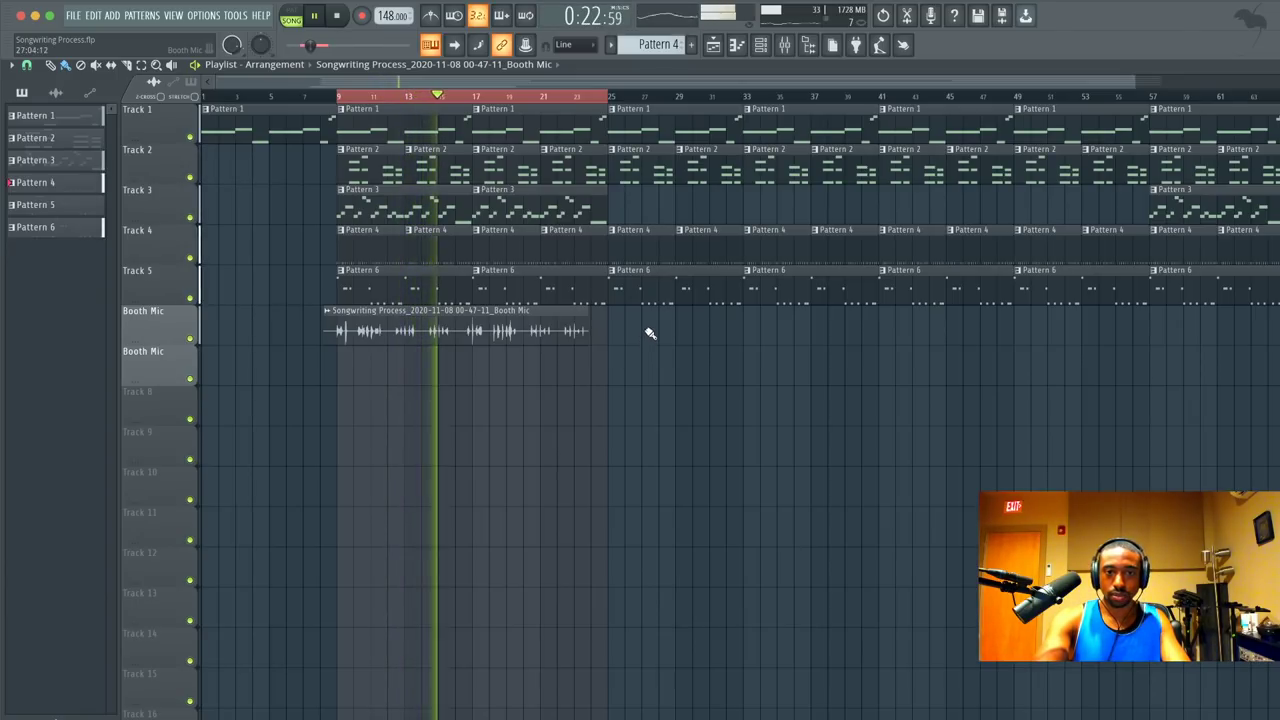
pyautogui.click(784, 44)
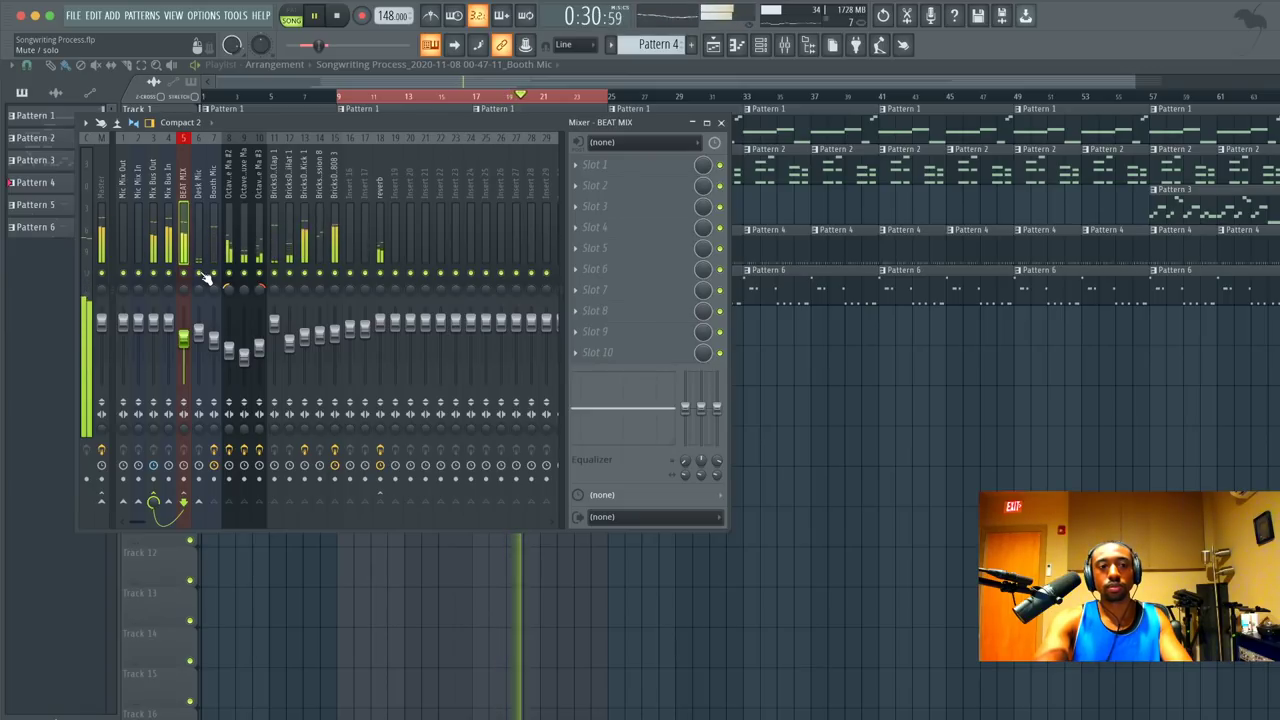
pyautogui.press('space')
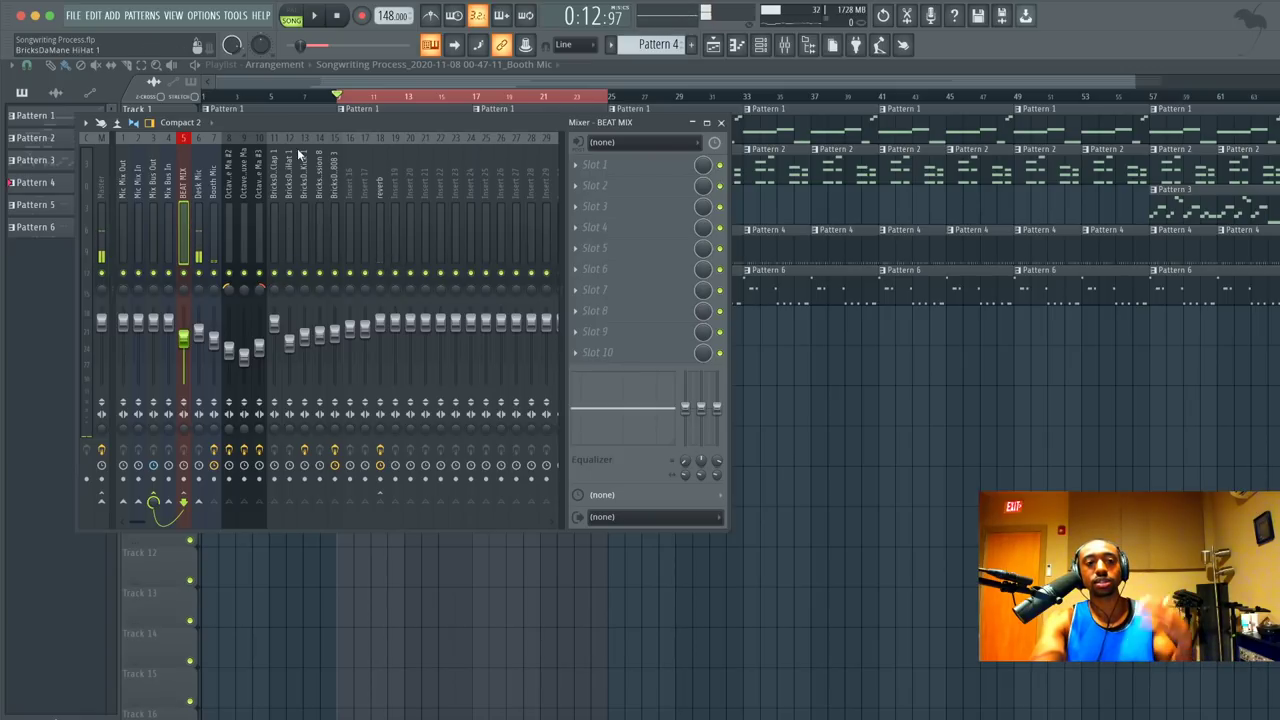
# Move the mixer window clear of the upper playlist tracks, inspect BricksDaMane 808 3, and play the song with BEAT MIX selected.
pyautogui.moveTo(308, 124); pyautogui.dragTo(460, 220)
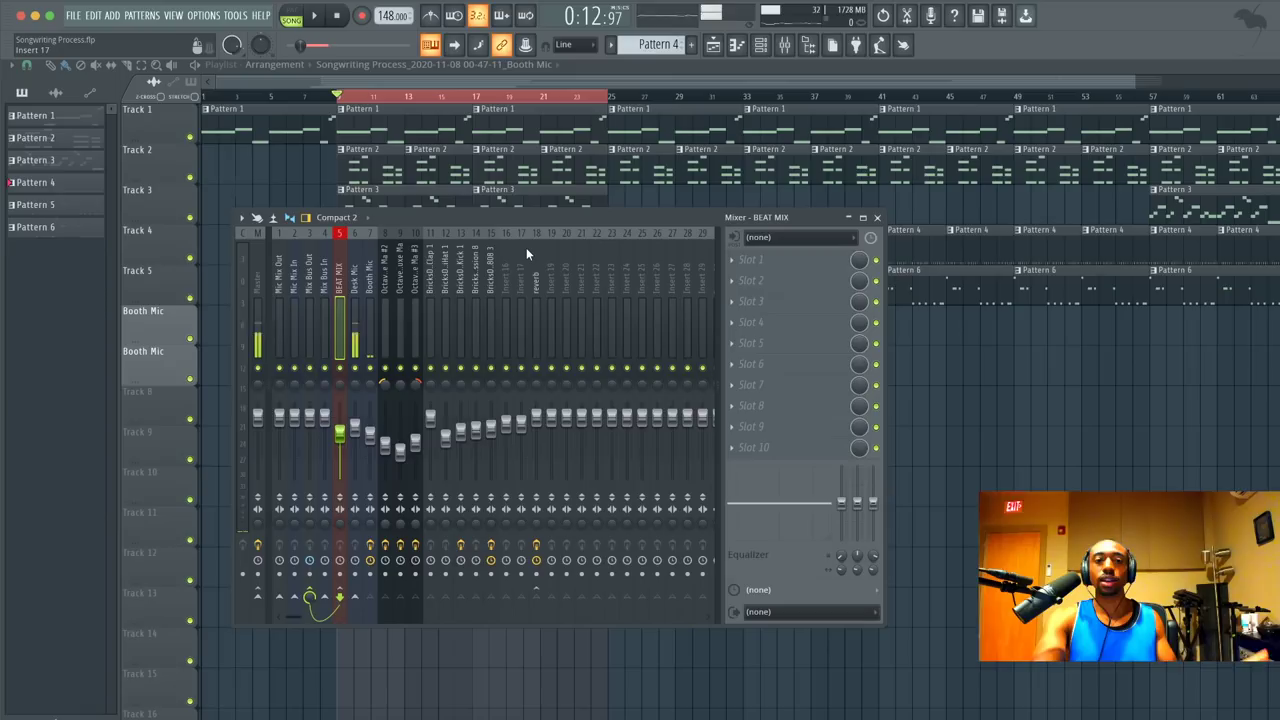
pyautogui.click(491, 303)
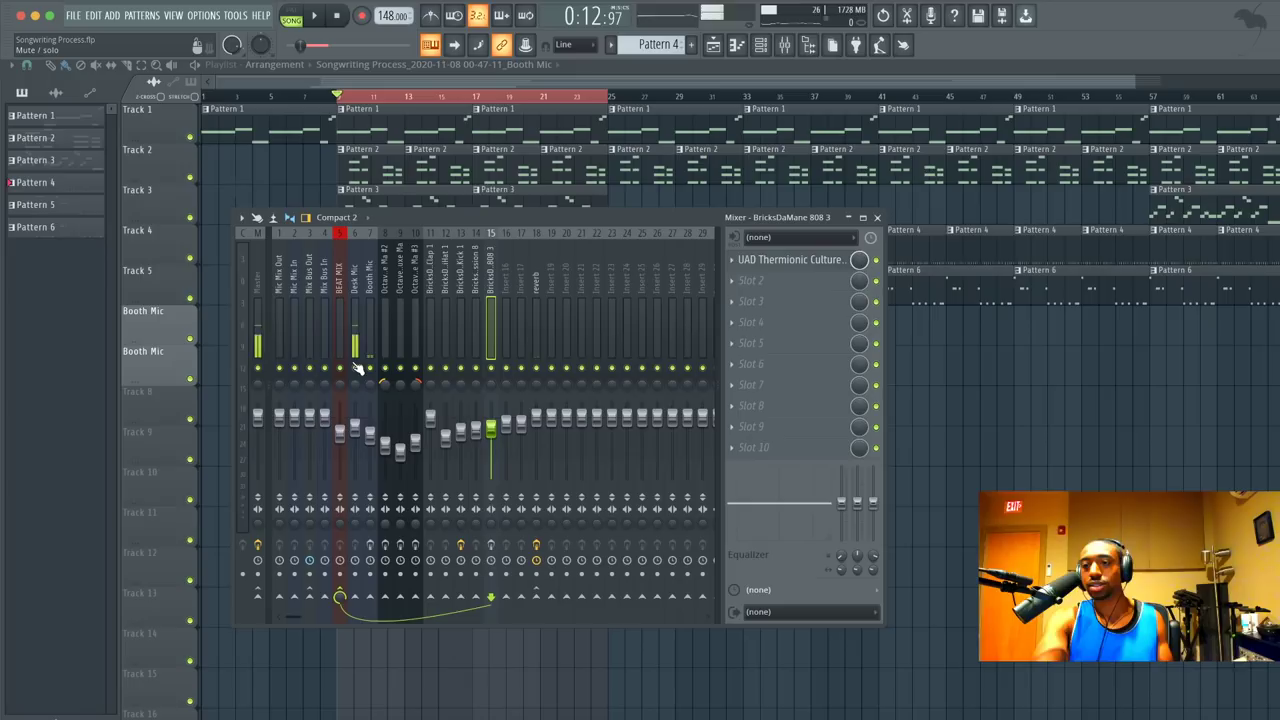
pyautogui.click(345, 312)
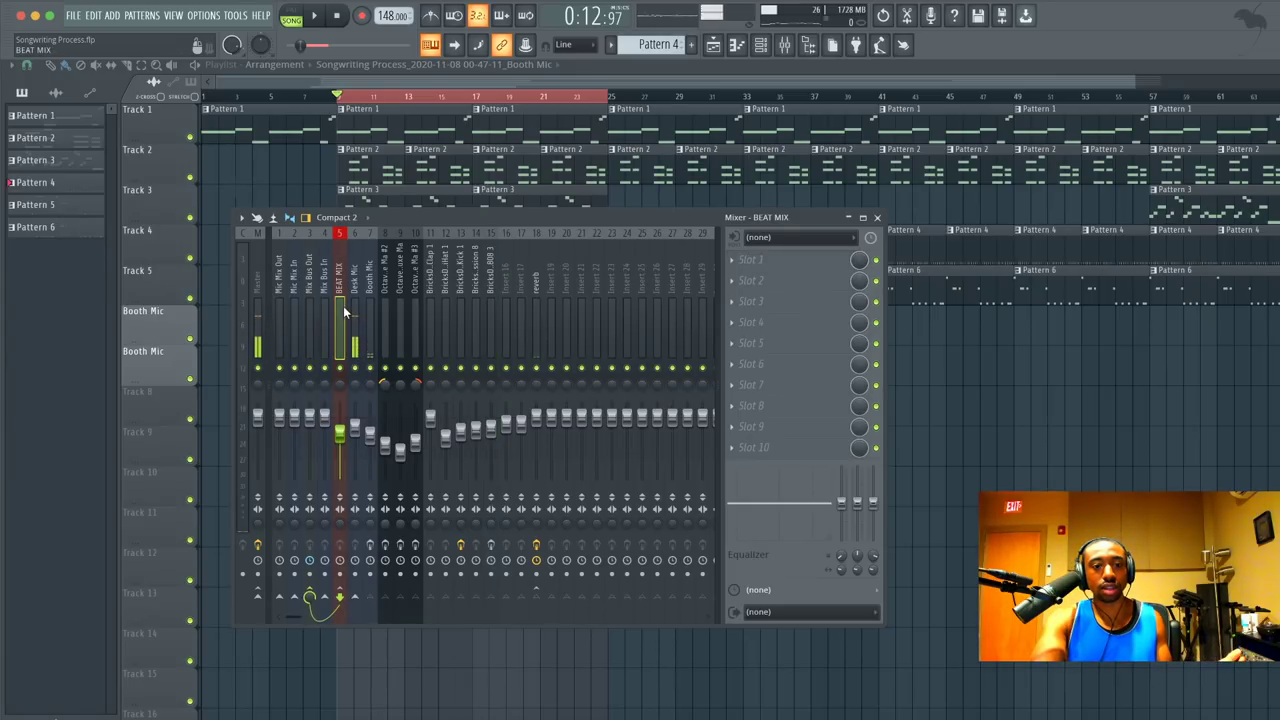
pyautogui.press('space')
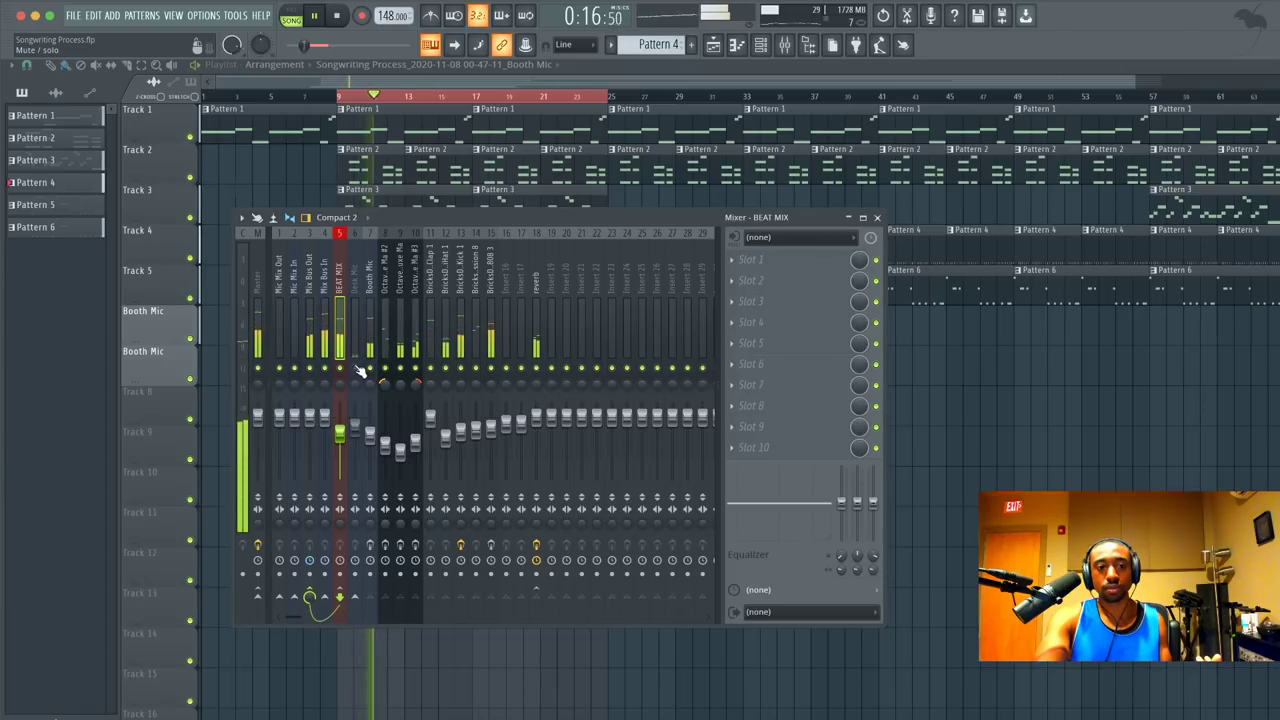
pyautogui.press('space')
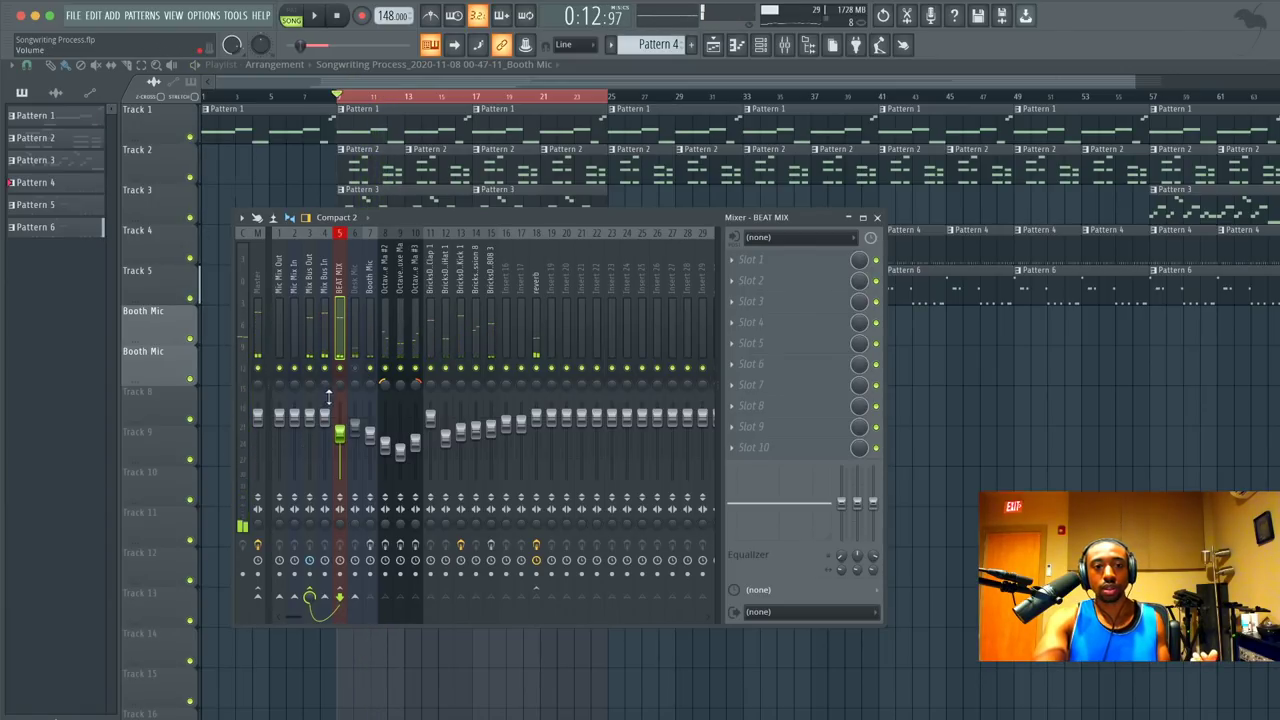
# Route the BEAT MIX track to the master only and listen to the song for comparison.
pyautogui.rightClick(258, 598)
pyautogui.click(278, 621)
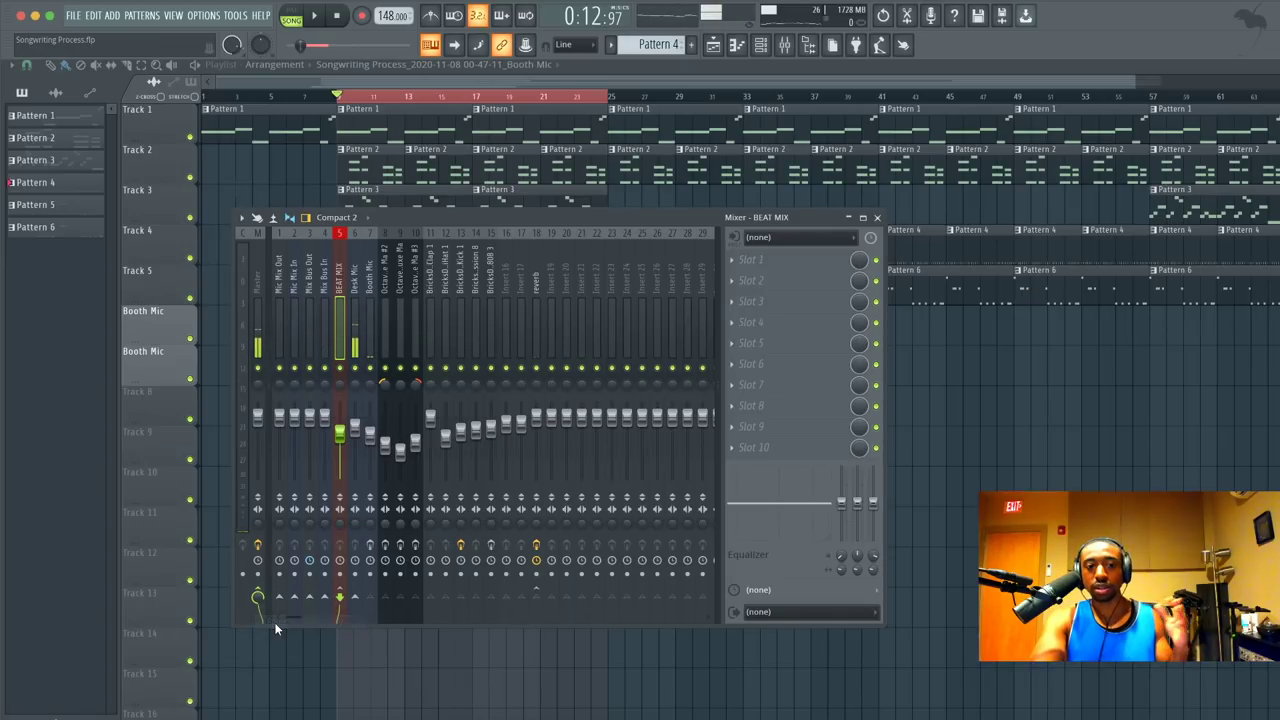
pyautogui.press('space')
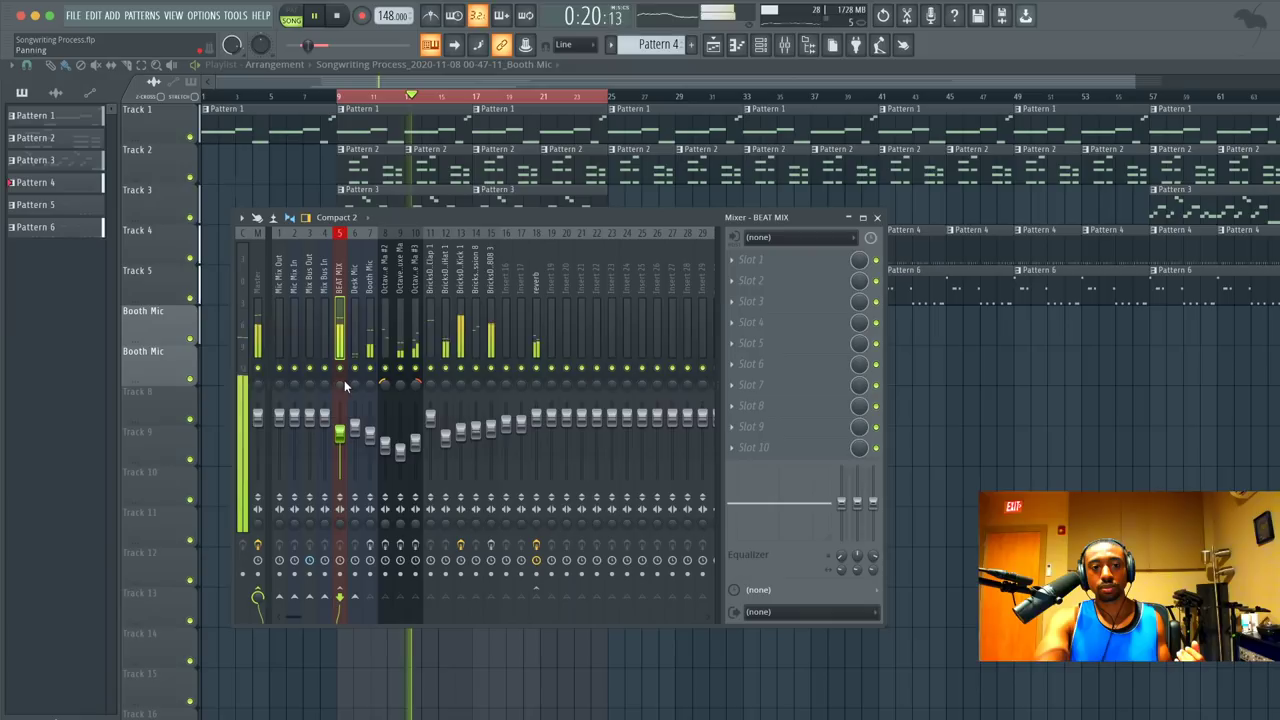
pyautogui.press('space')
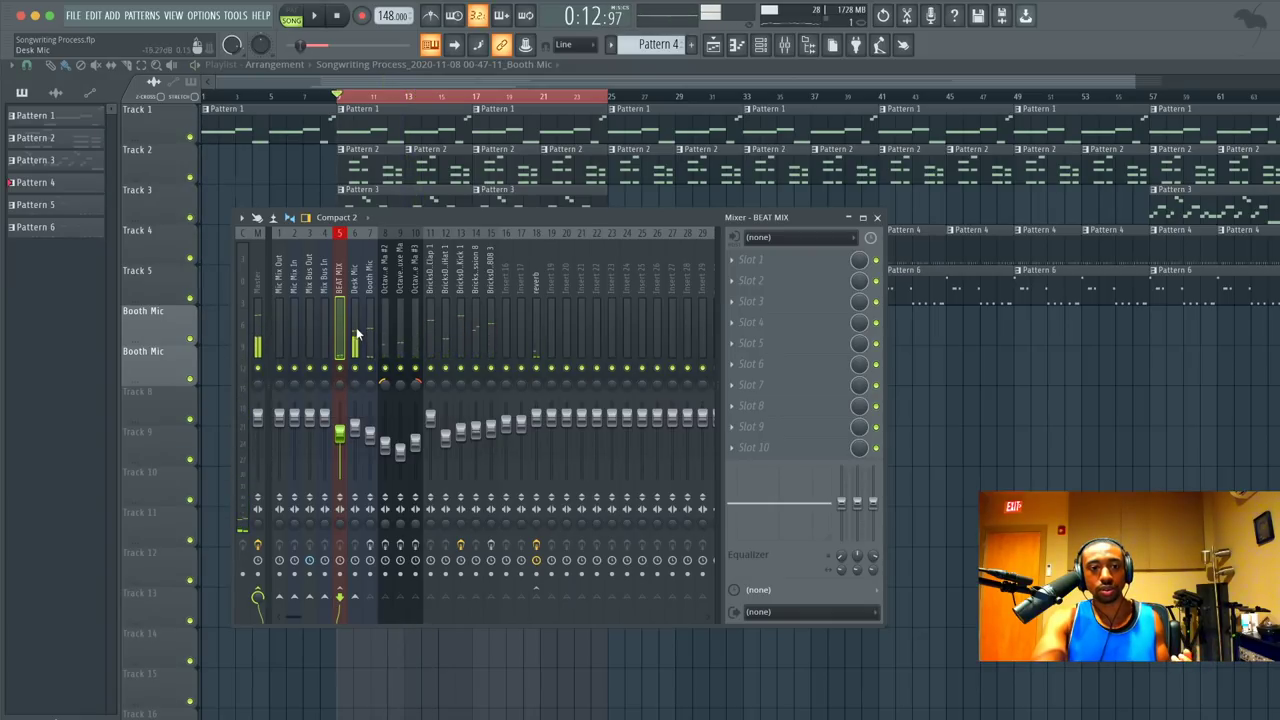
# Route the BEAT MIX track back to Mix Bus Out only and listen with the Desk Mic muted.
pyautogui.rightClick(309, 592)
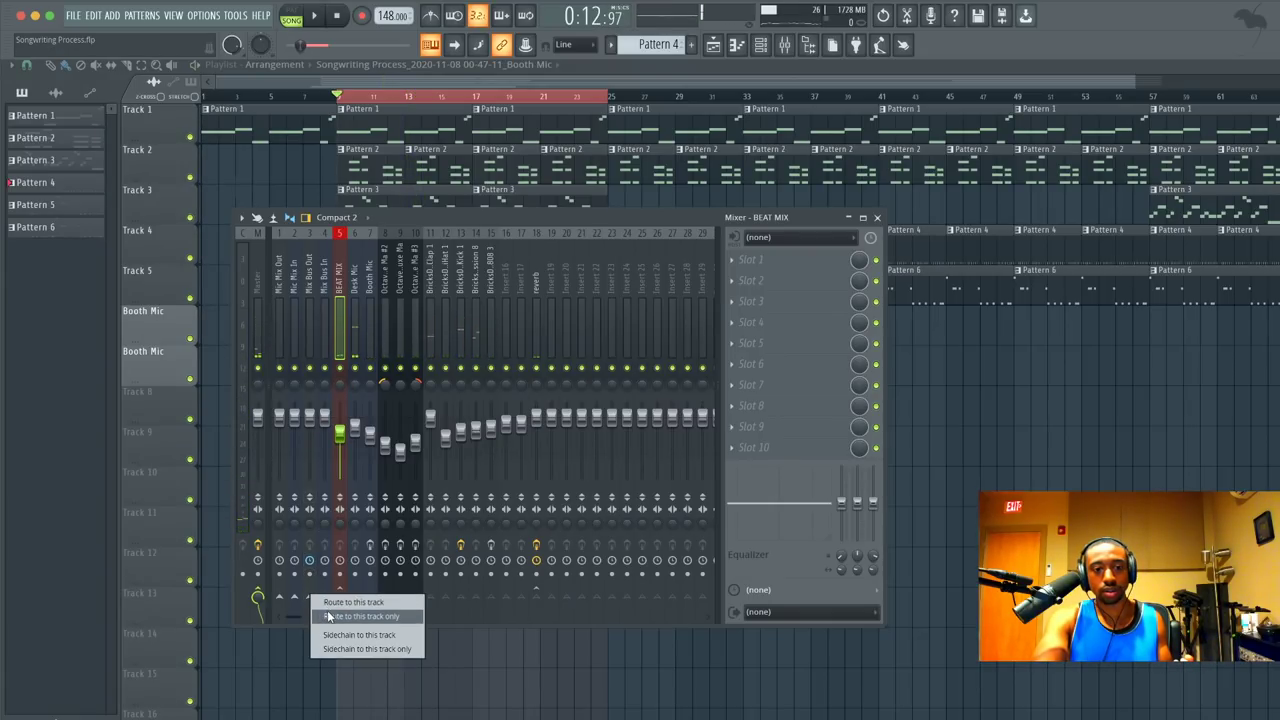
pyautogui.click(330, 612)
pyautogui.press('space')
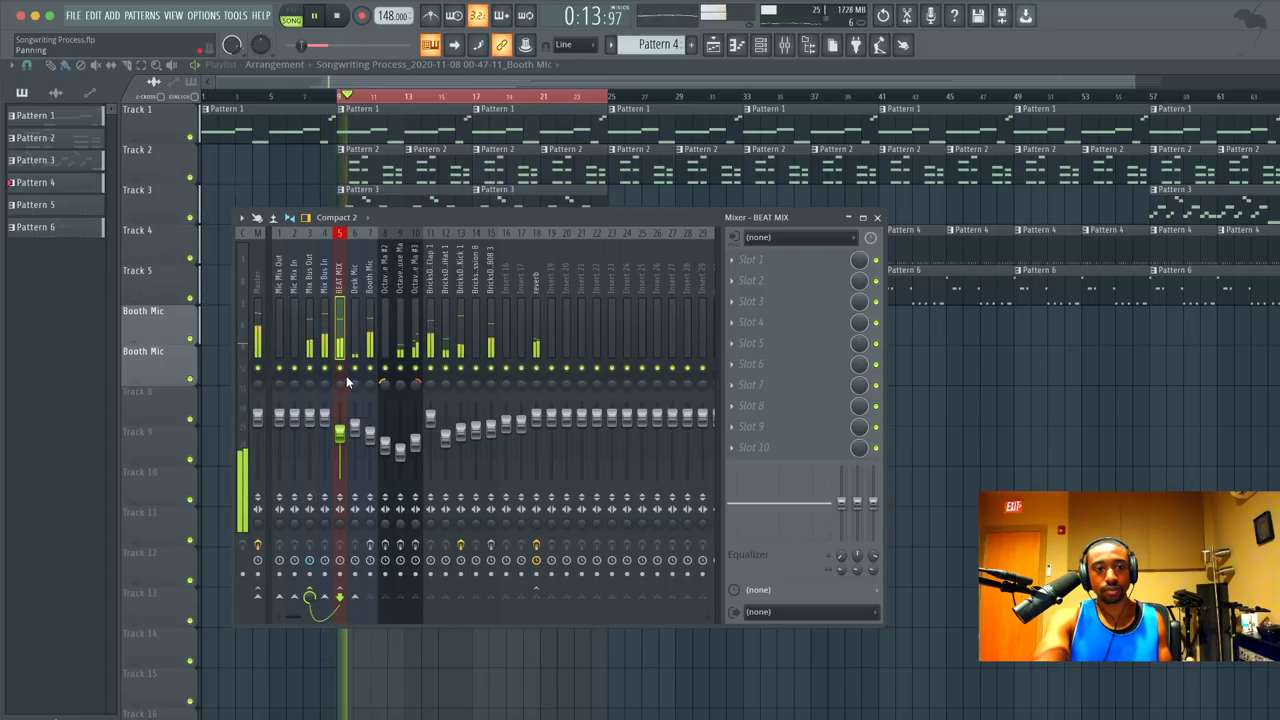
pyautogui.click(355, 369)
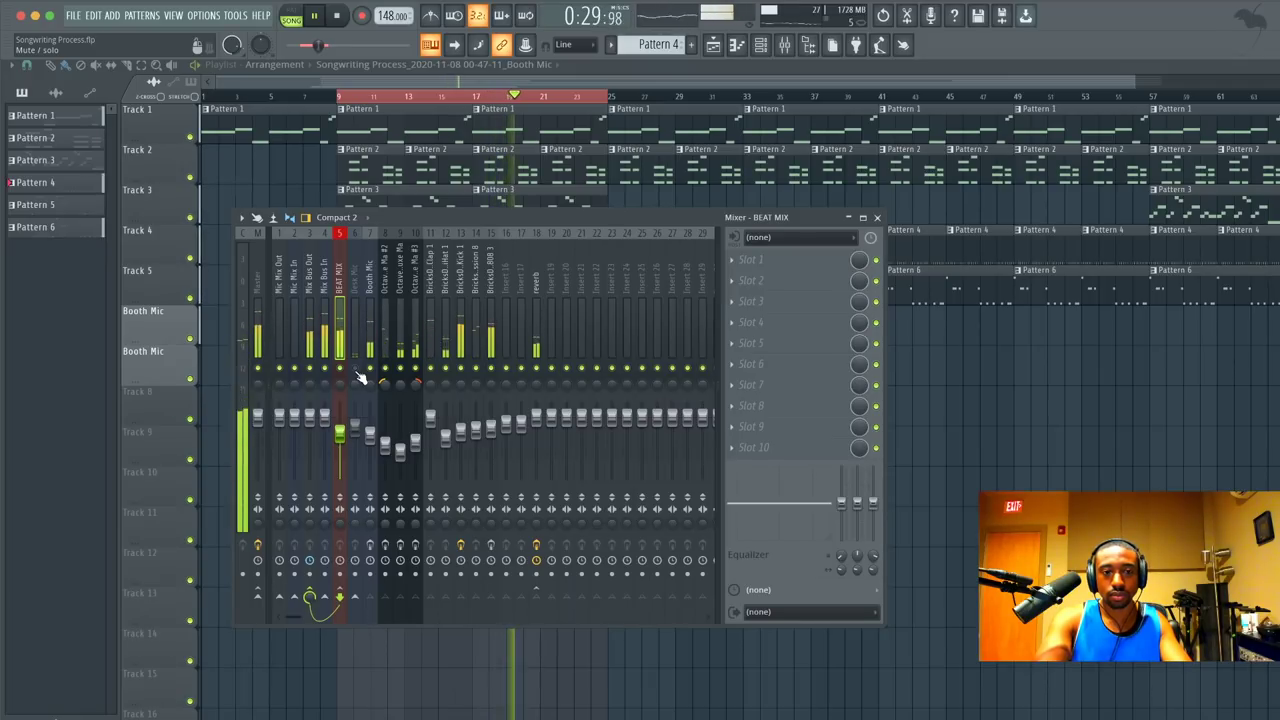
pyautogui.press('space')
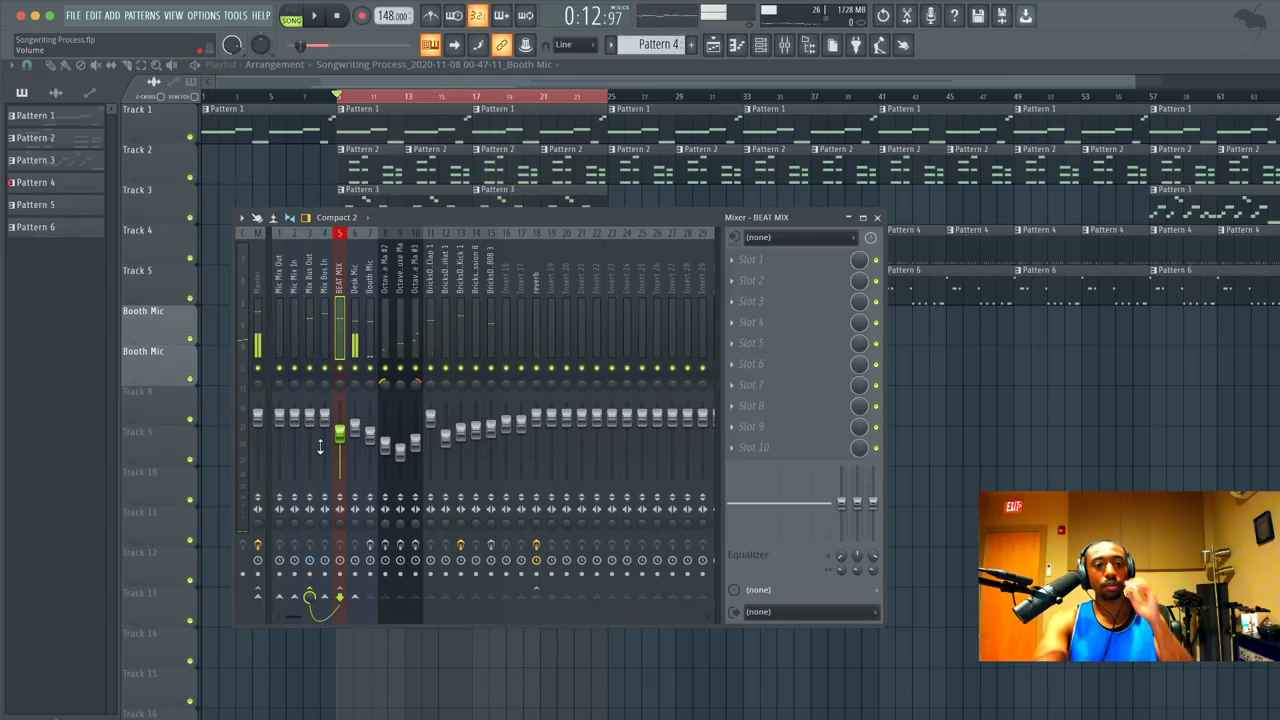
# Return the BEAT MIX track's routing to the master and select the Desk Mic track.
pyautogui.rightClick(256, 596)
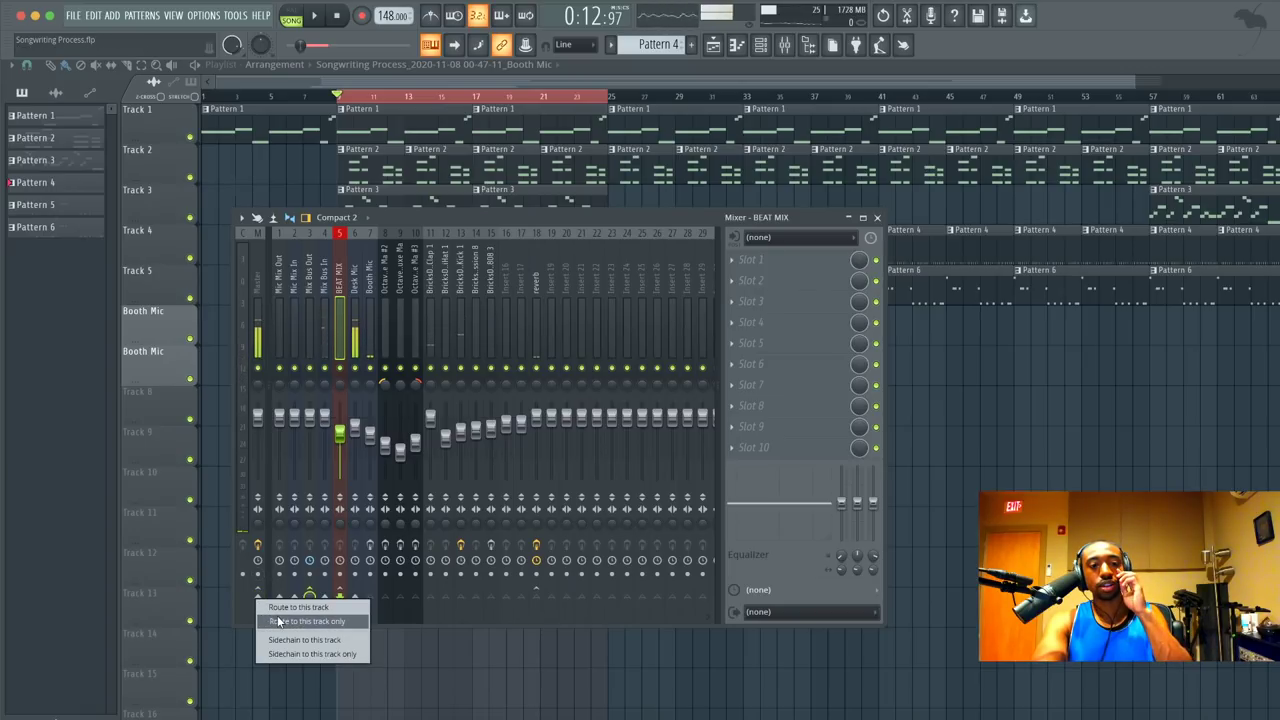
pyautogui.click(295, 604)
pyautogui.click(360, 318)
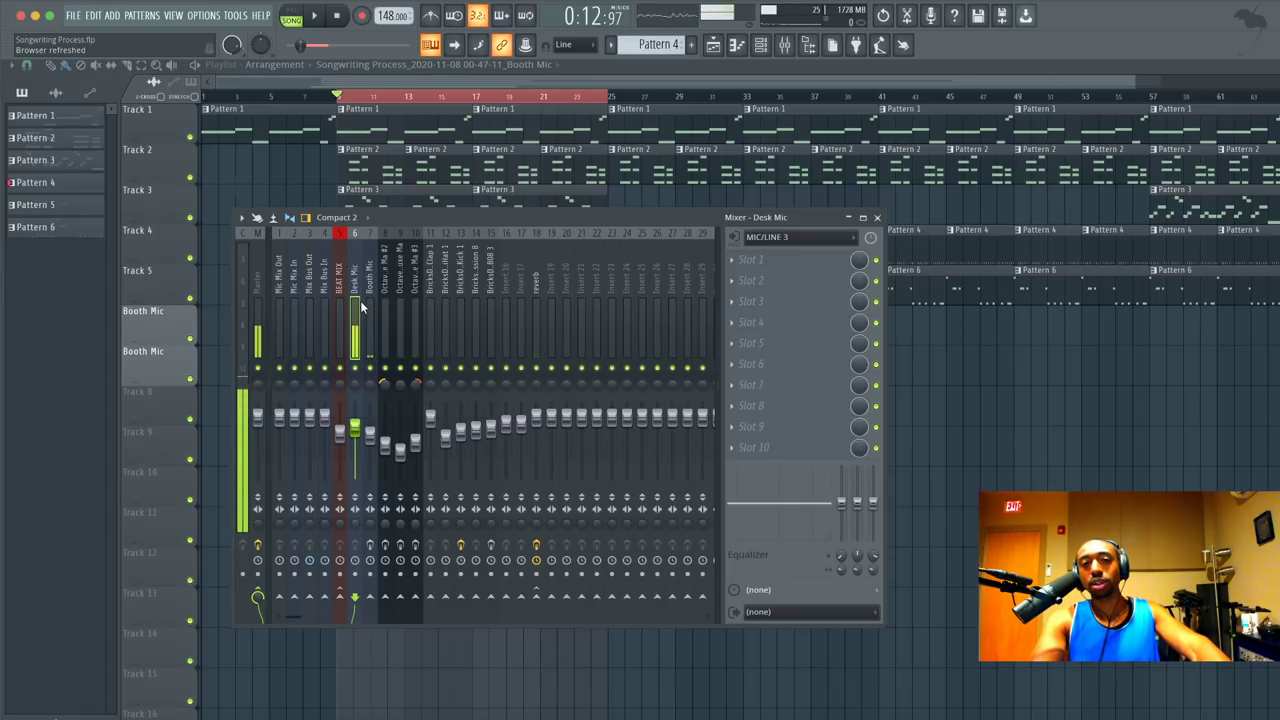
# Inspect the Octave Deluxe Ma #2, BricksDaMane 808 3 and Booth Mic tracks, and briefly play the song with Booth Mic selected.
pyautogui.click(386, 295)
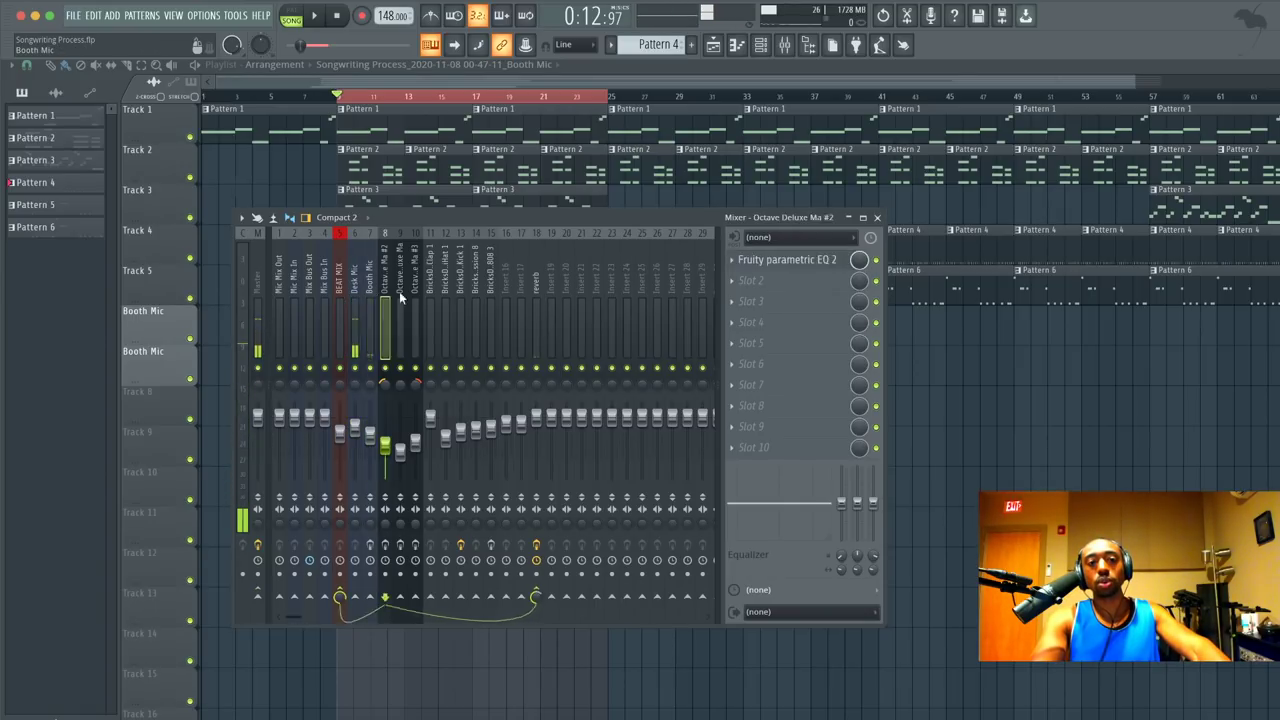
pyautogui.click(483, 278)
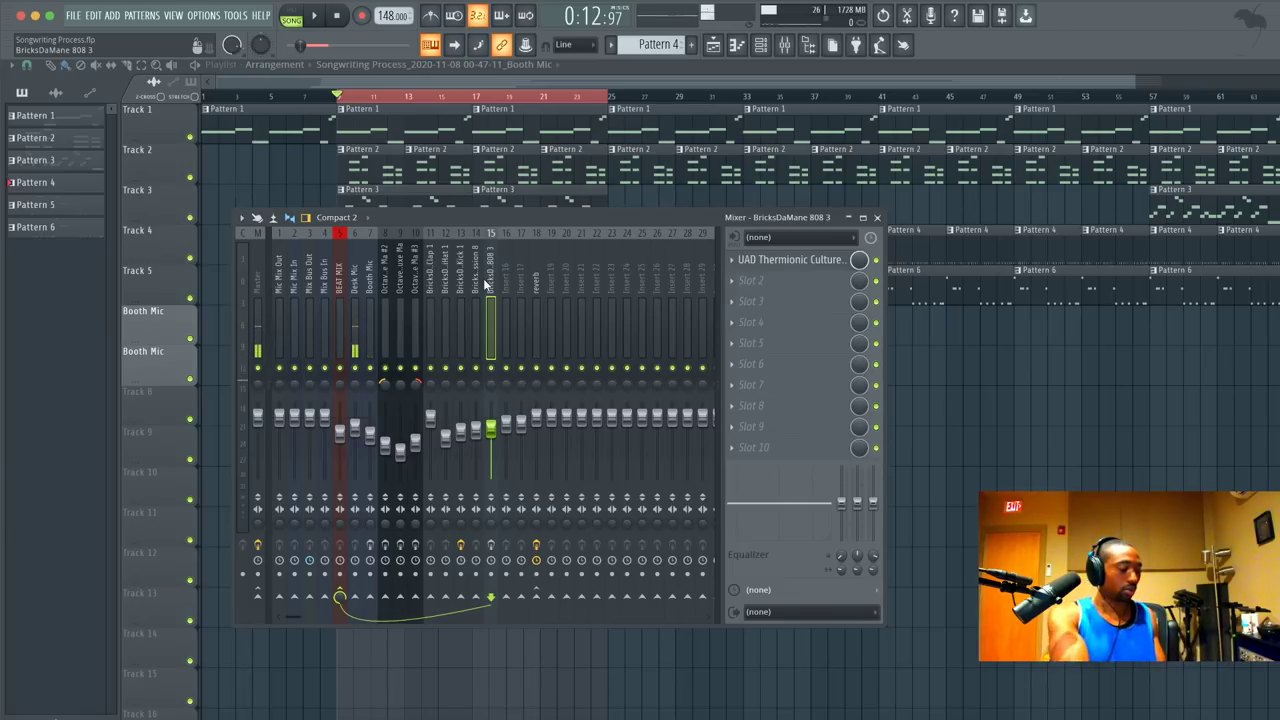
pyautogui.click(386, 289)
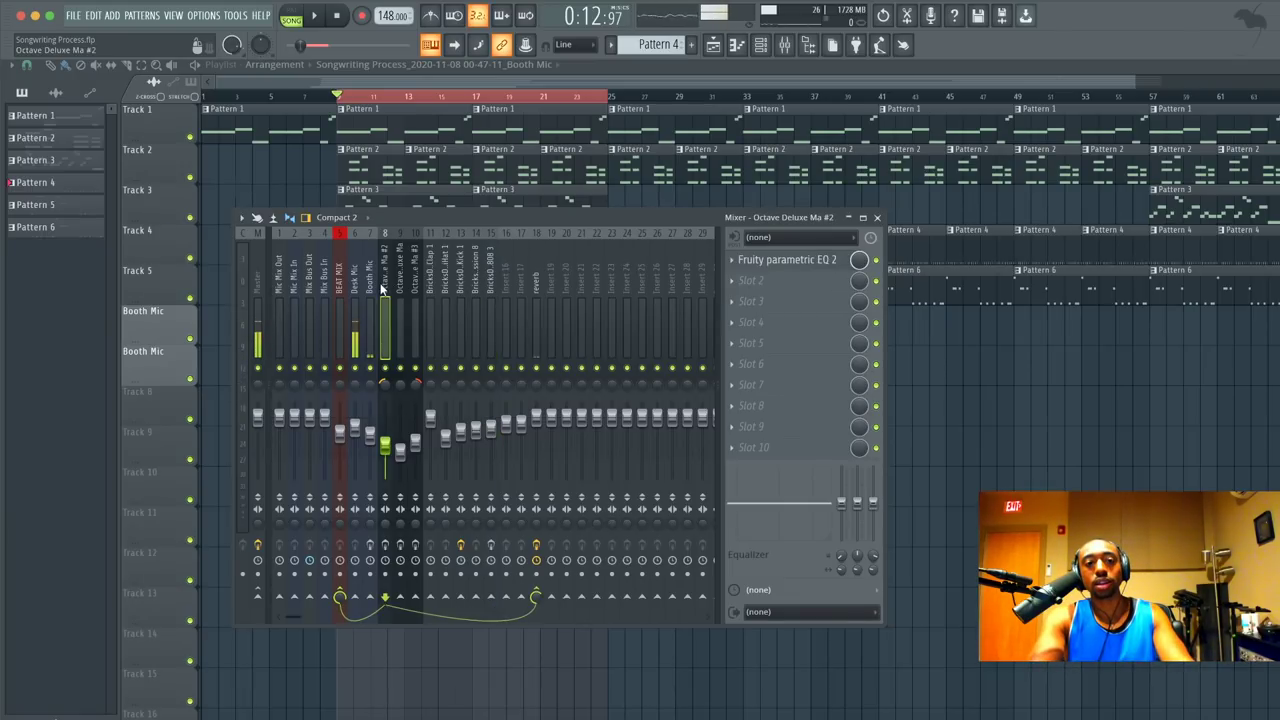
pyautogui.click(370, 289)
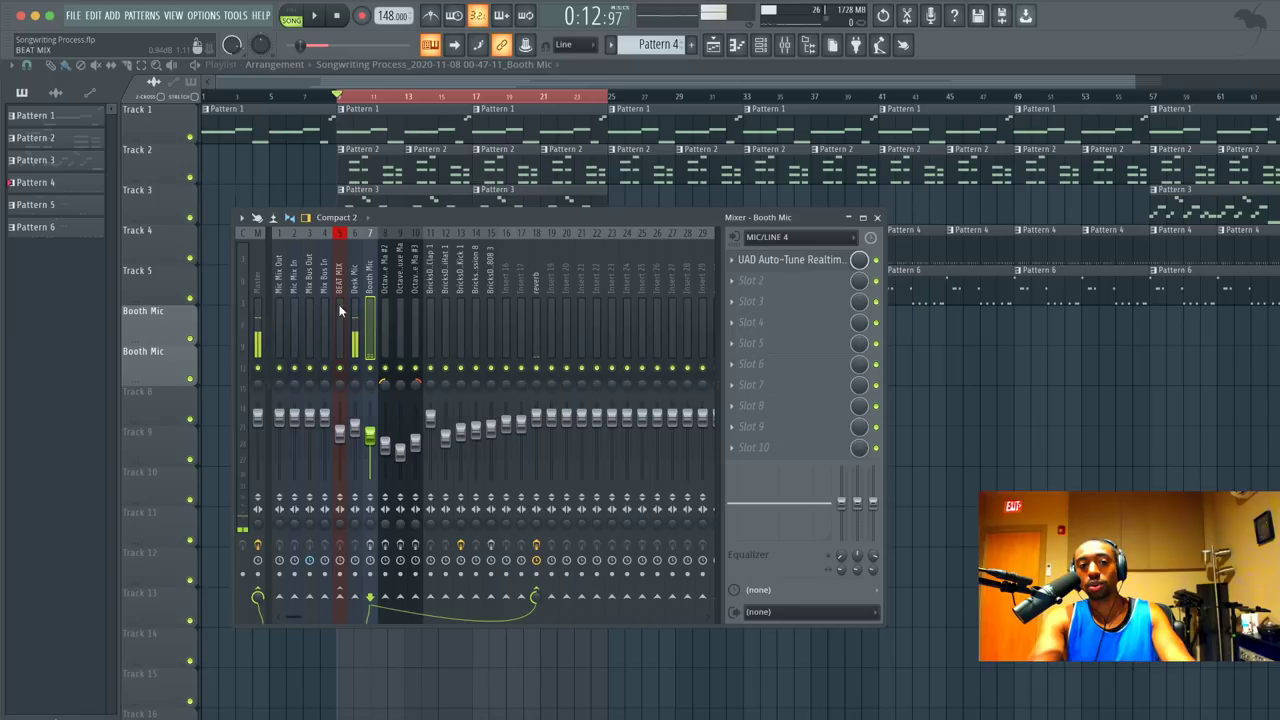
pyautogui.press('space')
pyautogui.press('space')
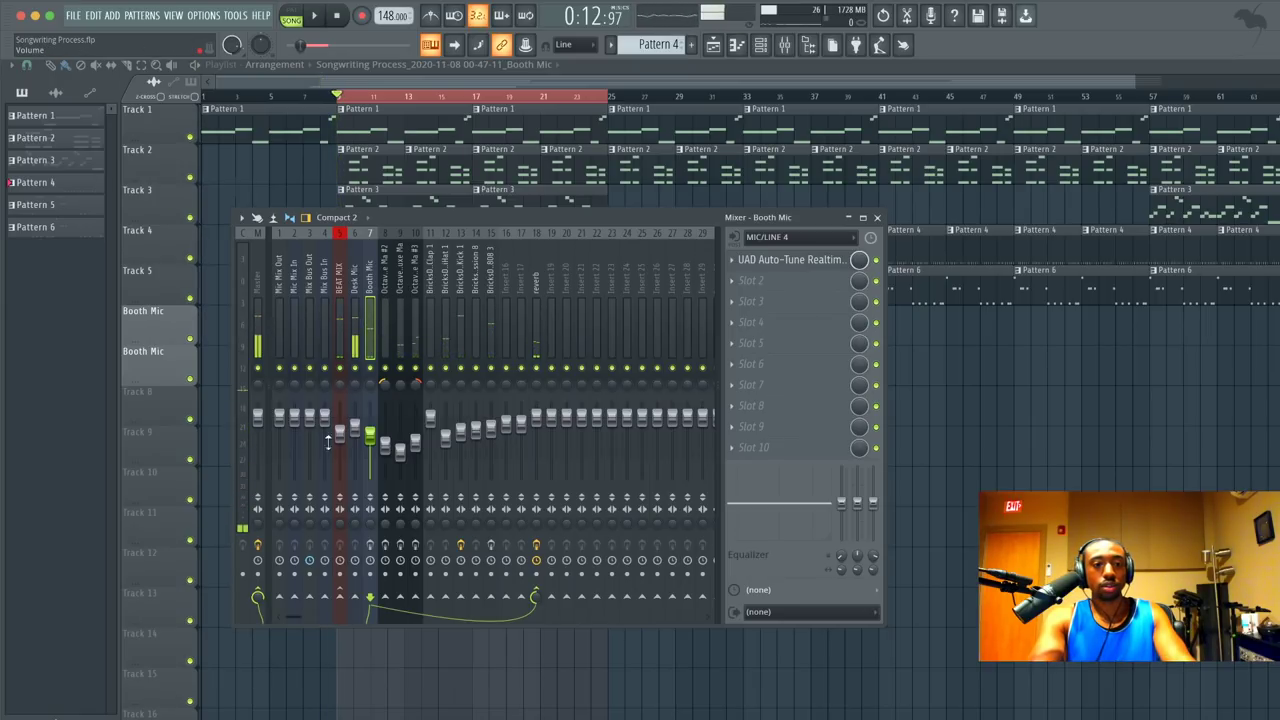
# Route the Booth Mic track to Mic Mix Out only and briefly play the song.
pyautogui.rightClick(282, 599)
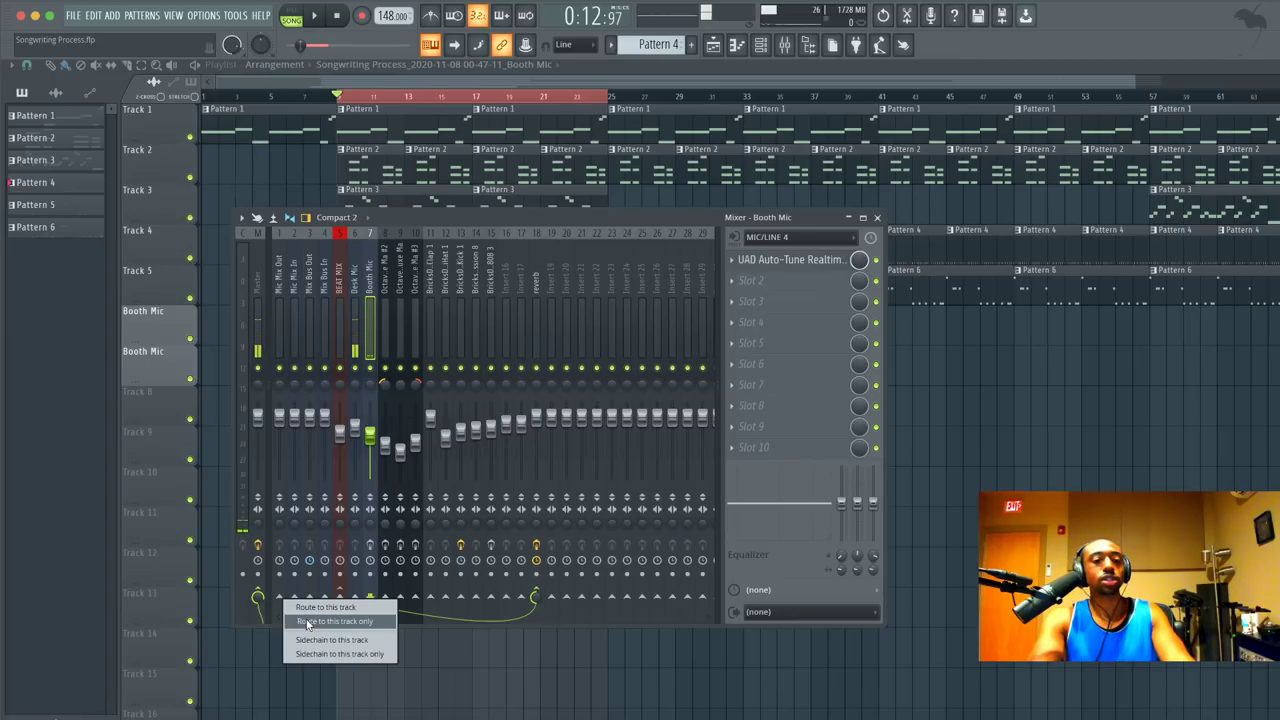
pyautogui.click(307, 622)
pyautogui.press('space')
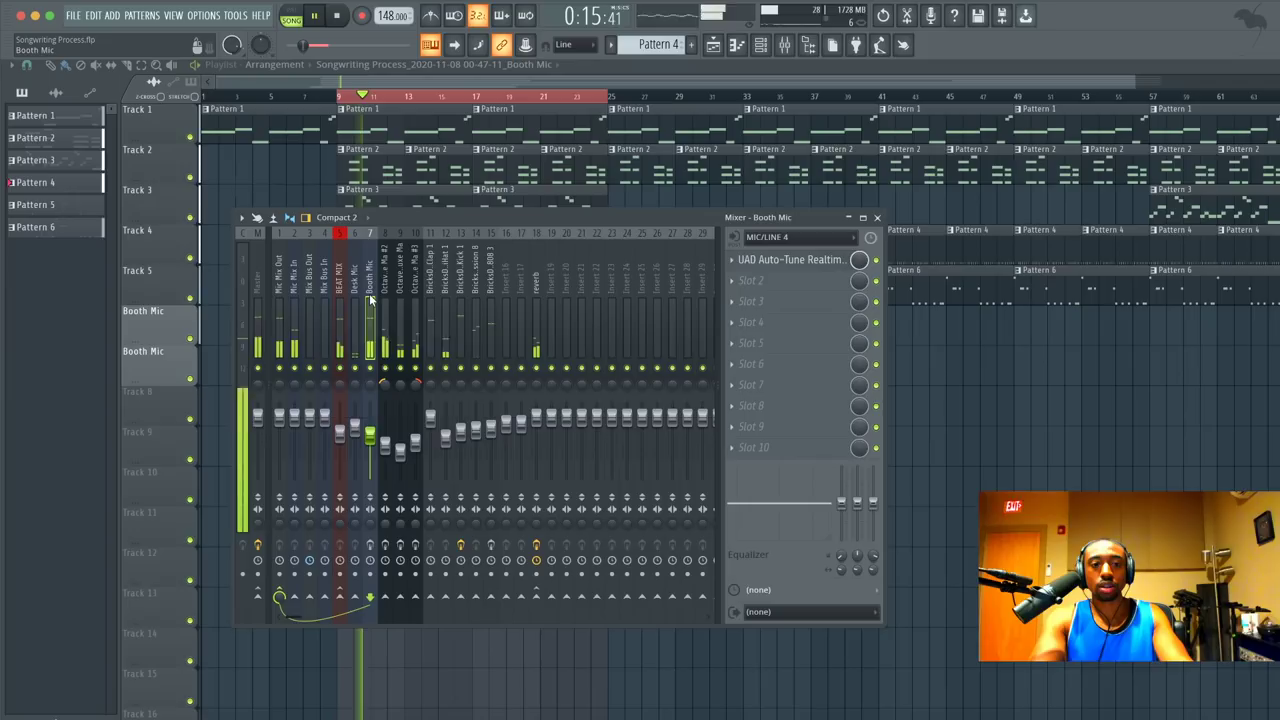
pyautogui.press('space')
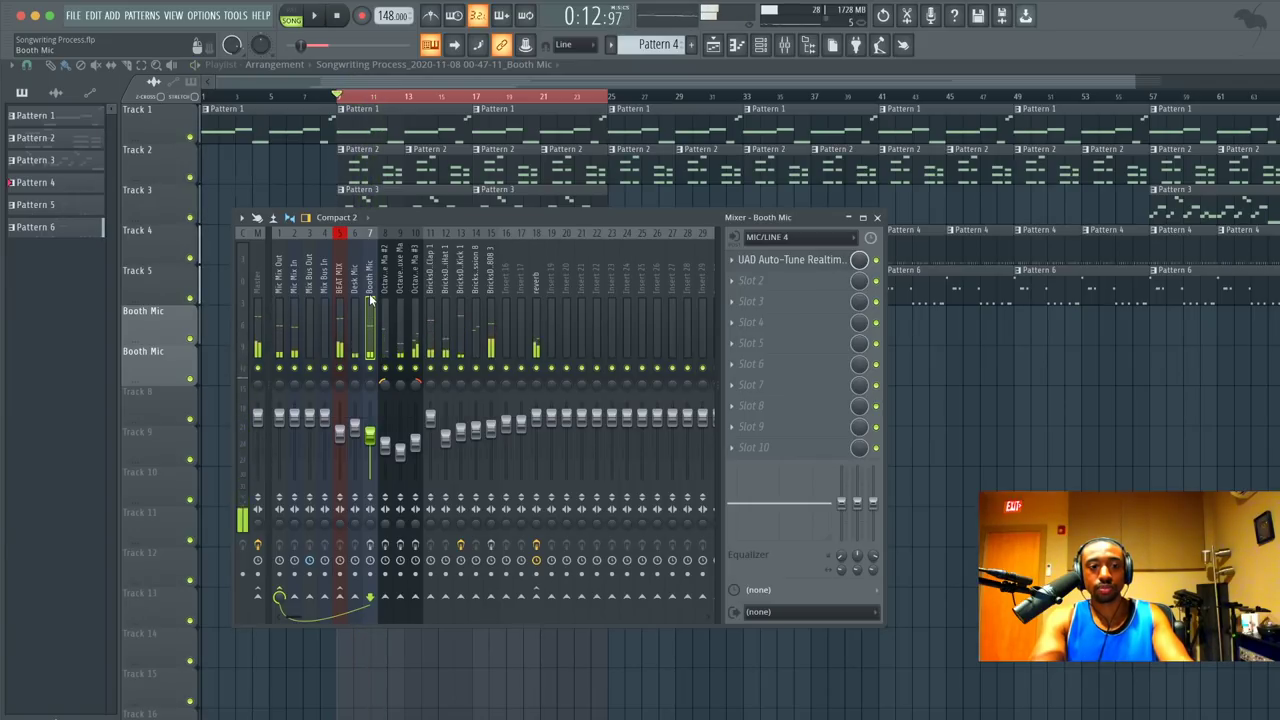
# Replay the looped section several times to listen to the Booth Mic vocal through the Mic Mix Out routing and check its levels.
pyautogui.press('space')
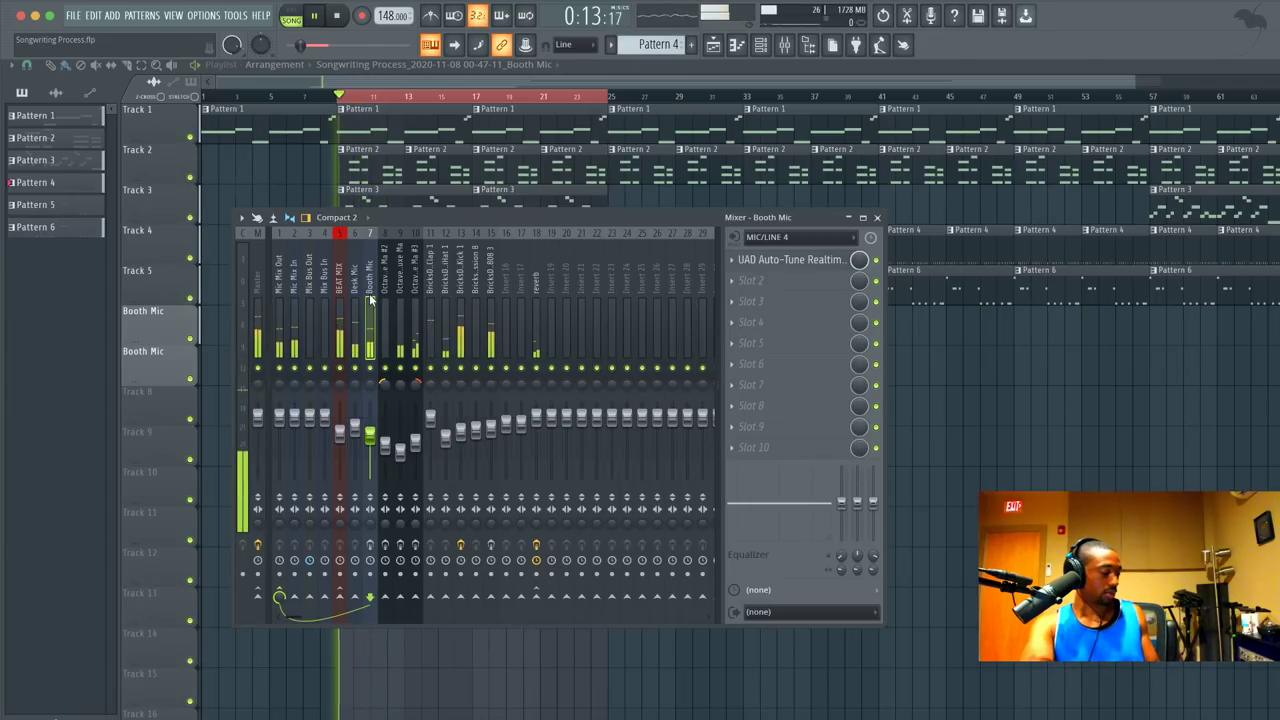
pyautogui.press('space')
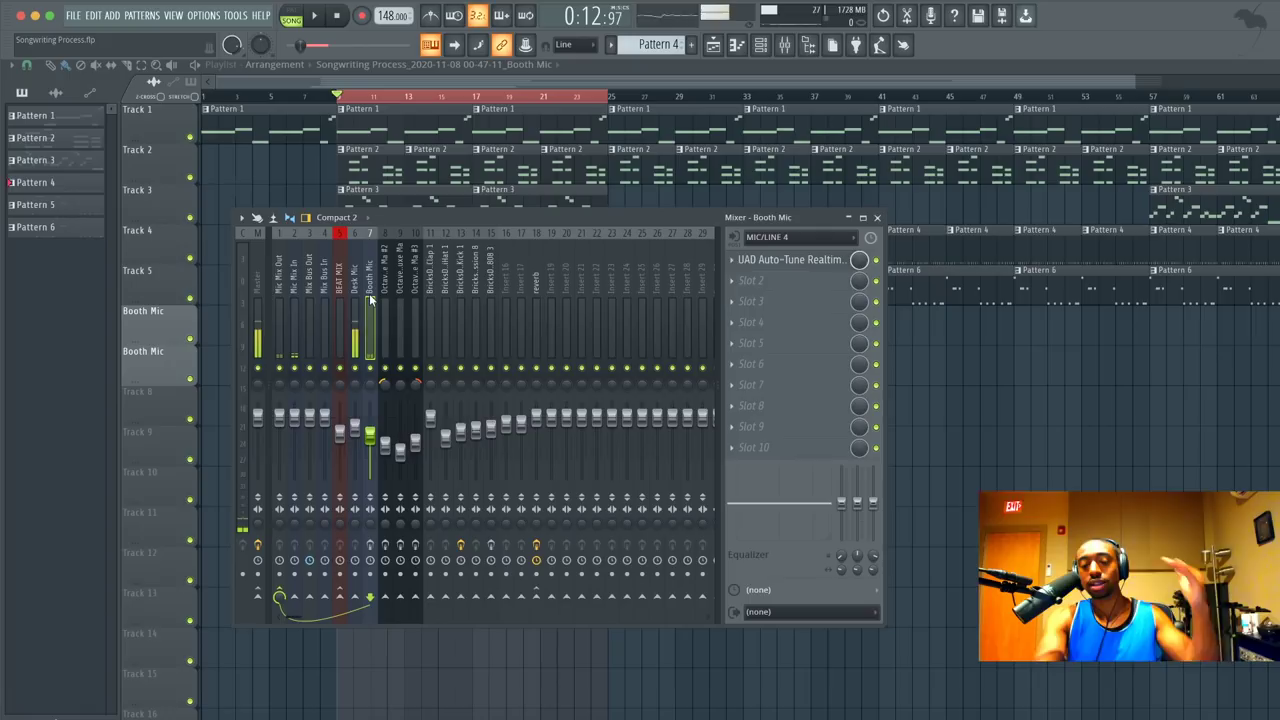
pyautogui.press('space')
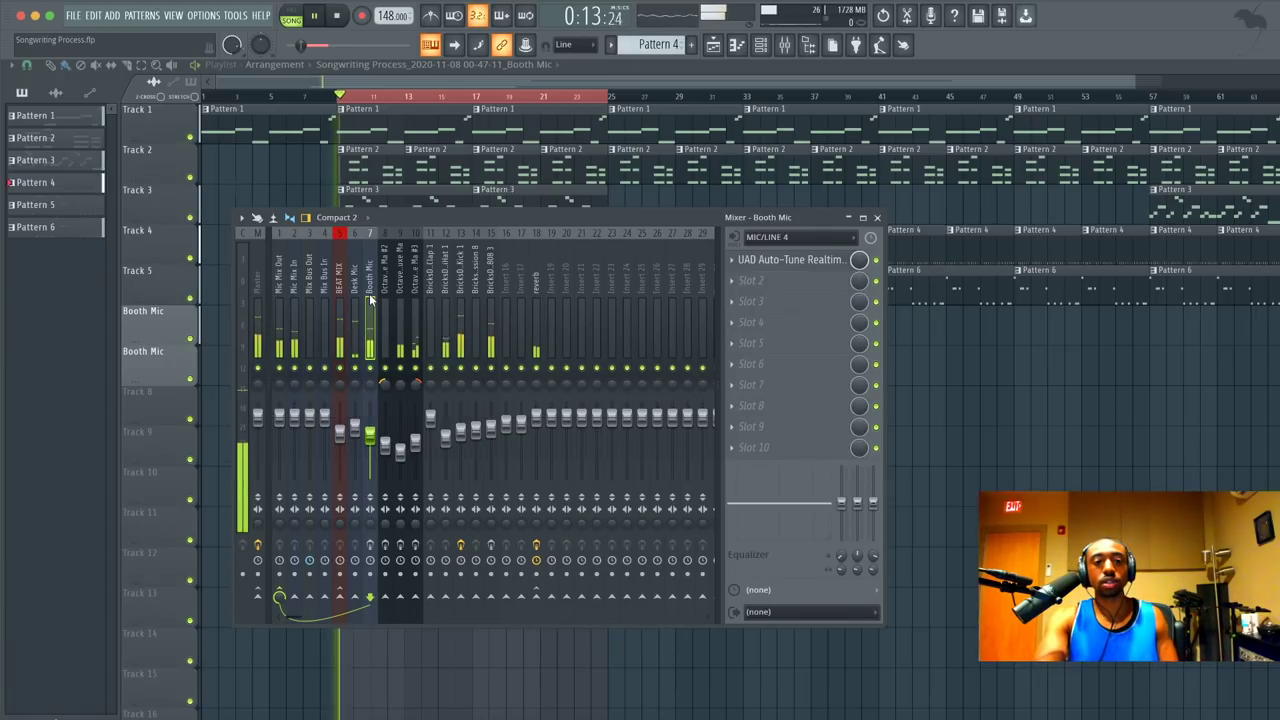
pyautogui.press('space')
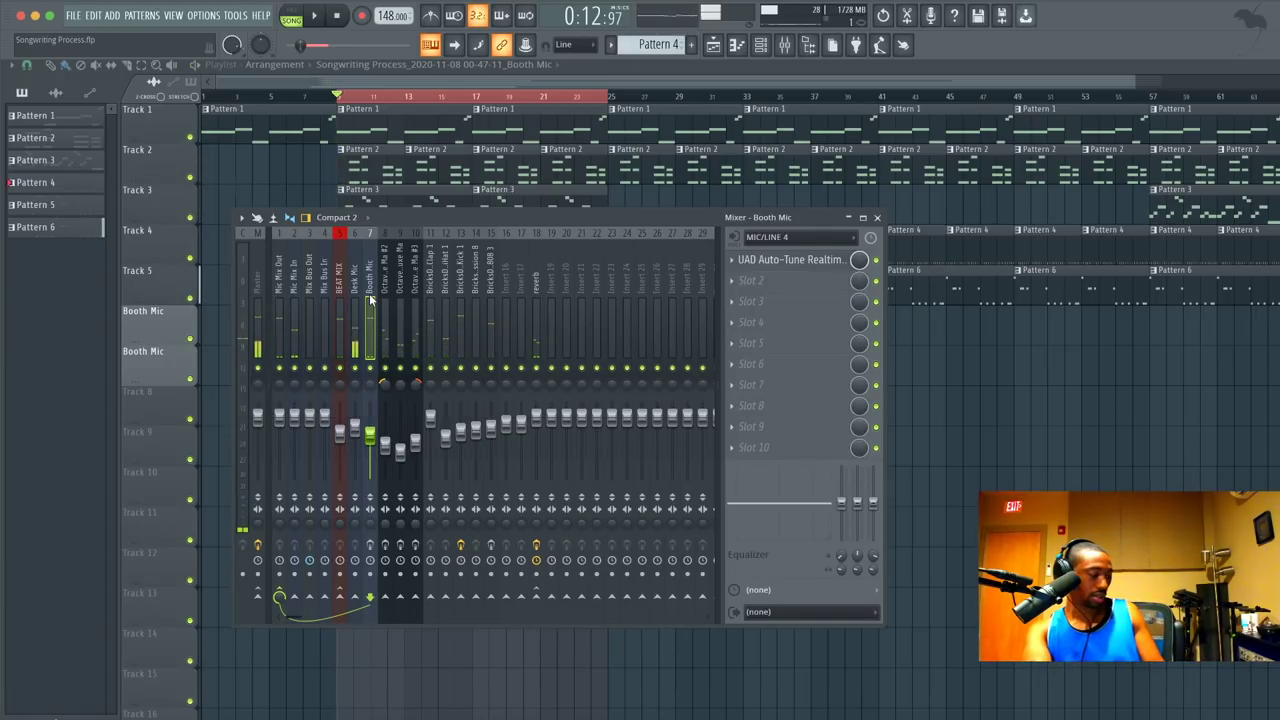
pyautogui.press('space')
pyautogui.press('space')
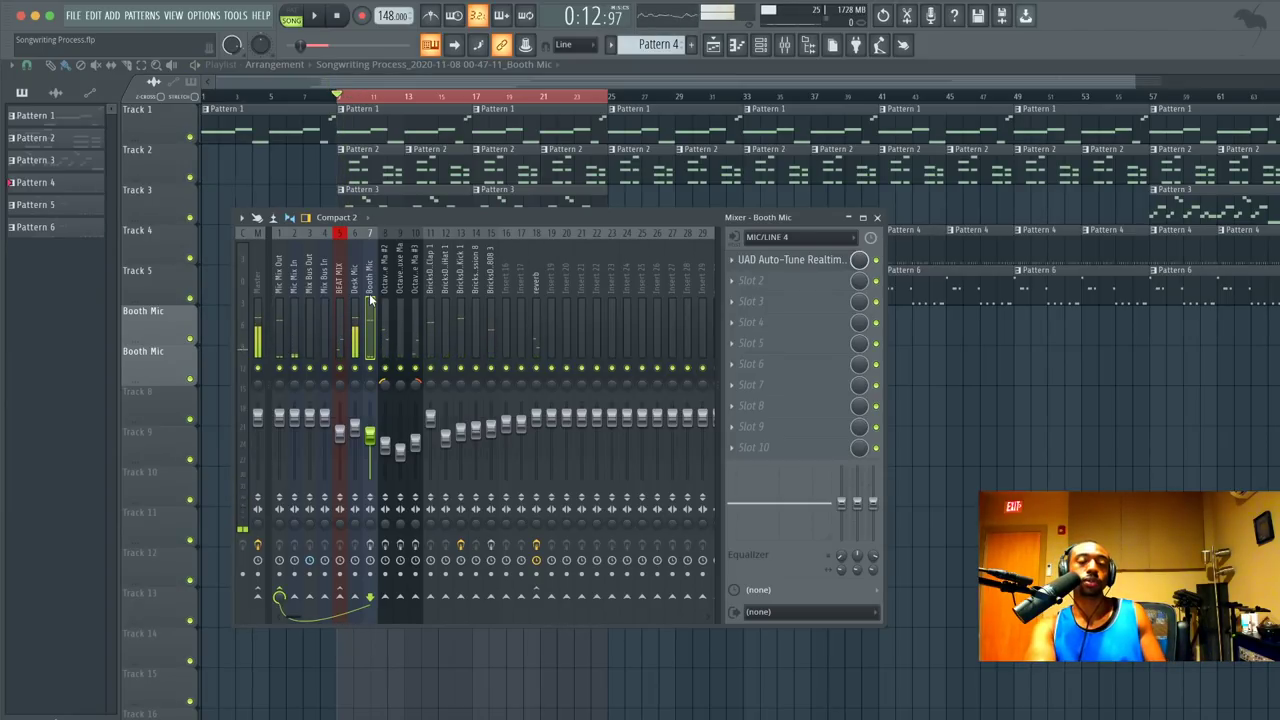
pyautogui.press('space')
pyautogui.press('space')
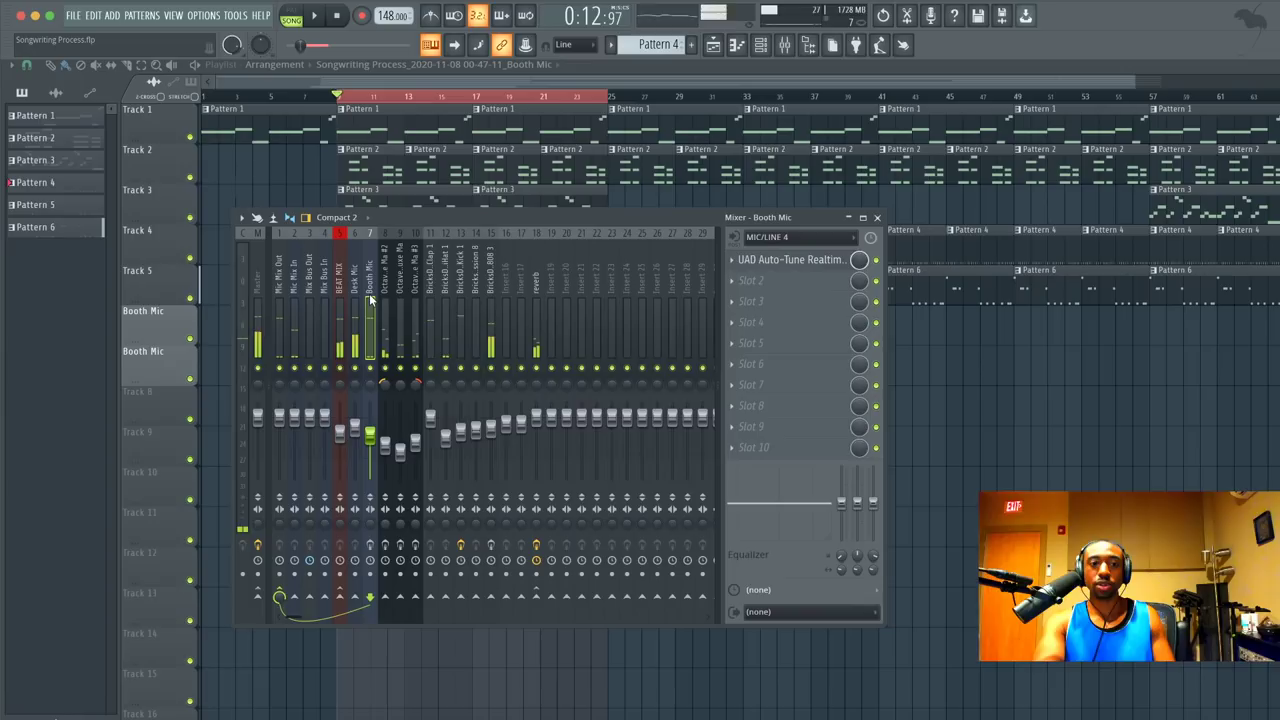
pyautogui.press('space')
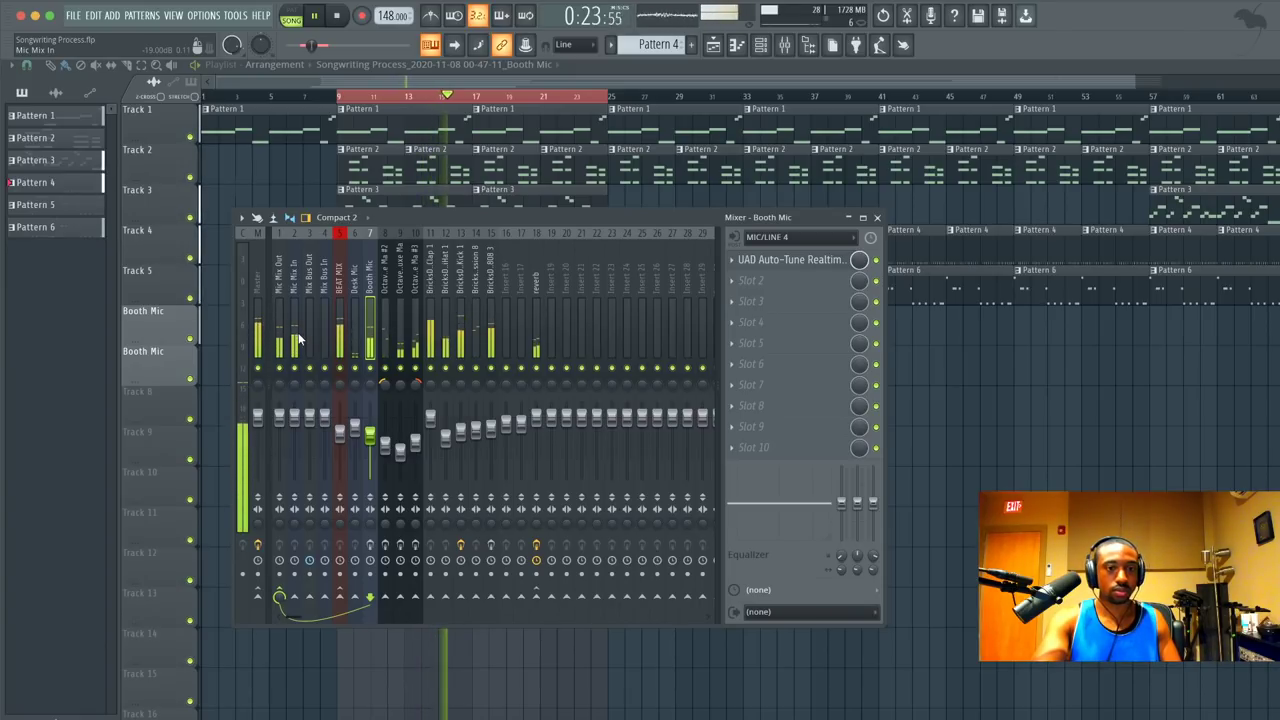
# Send the Mic Mix In track to the reverb track and briefly play the looped section to check it.
pyautogui.press('space')
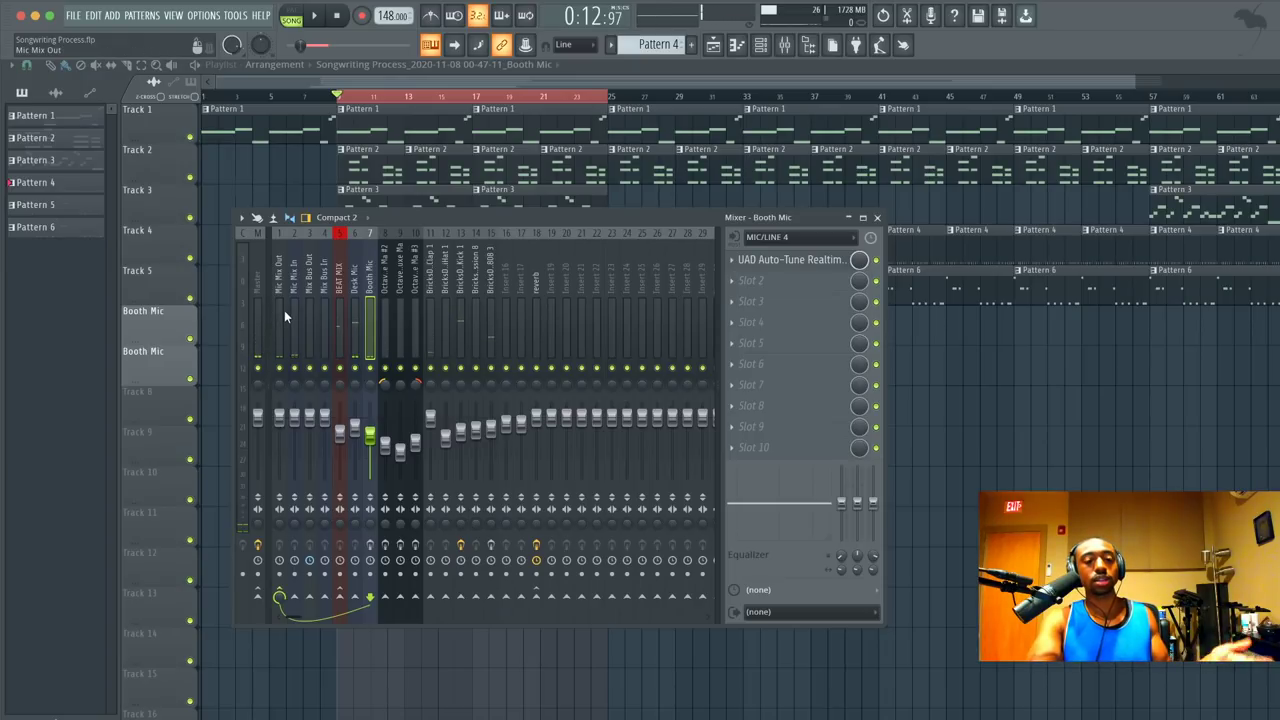
pyautogui.click(296, 316)
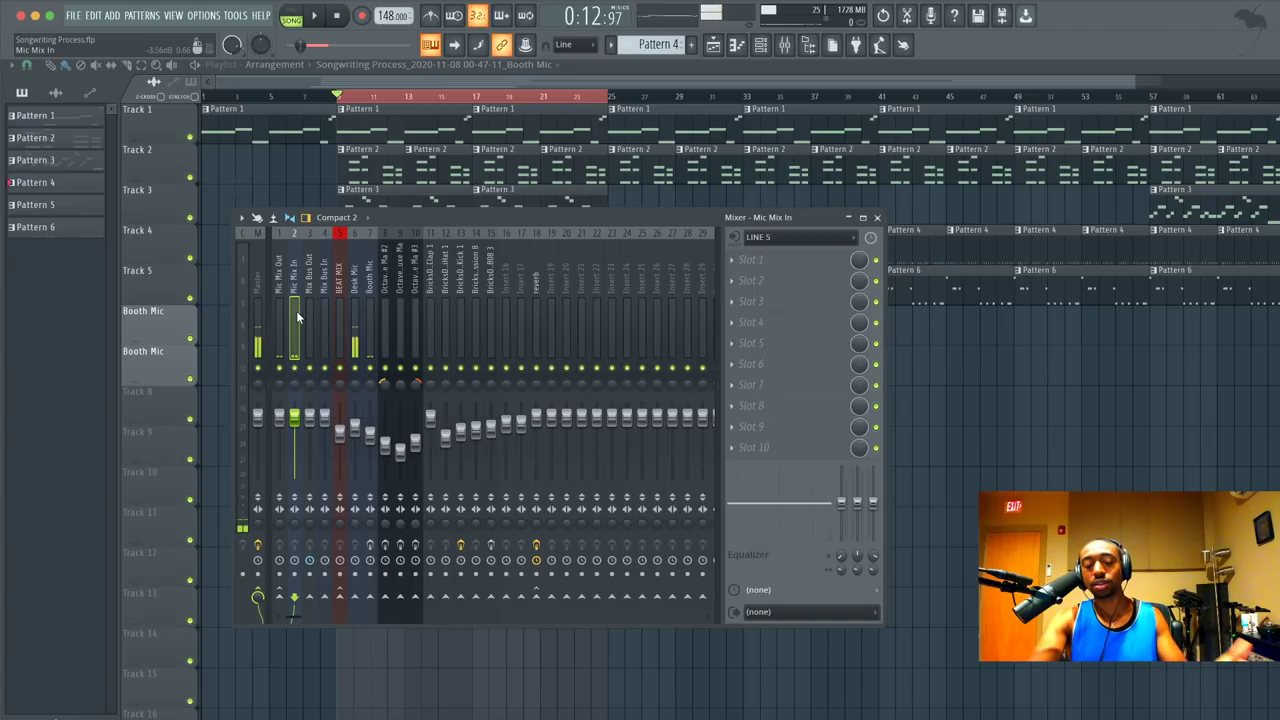
pyautogui.press('space')
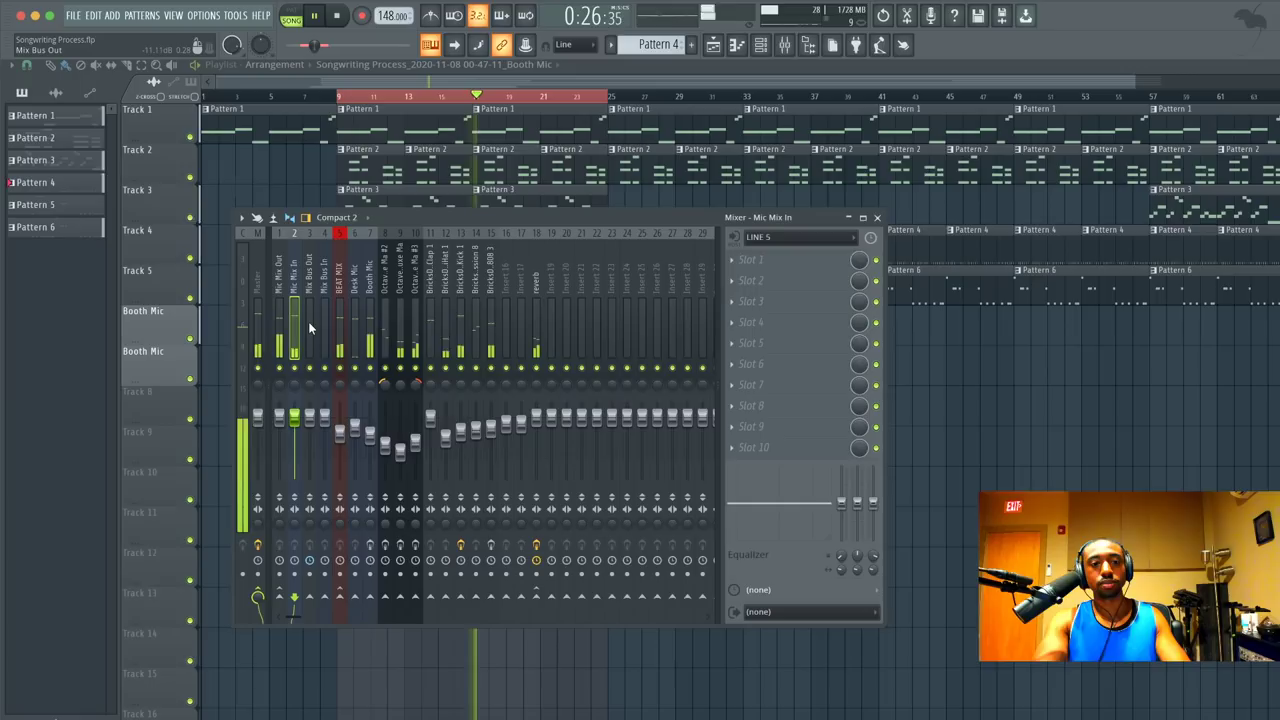
pyautogui.press('space')
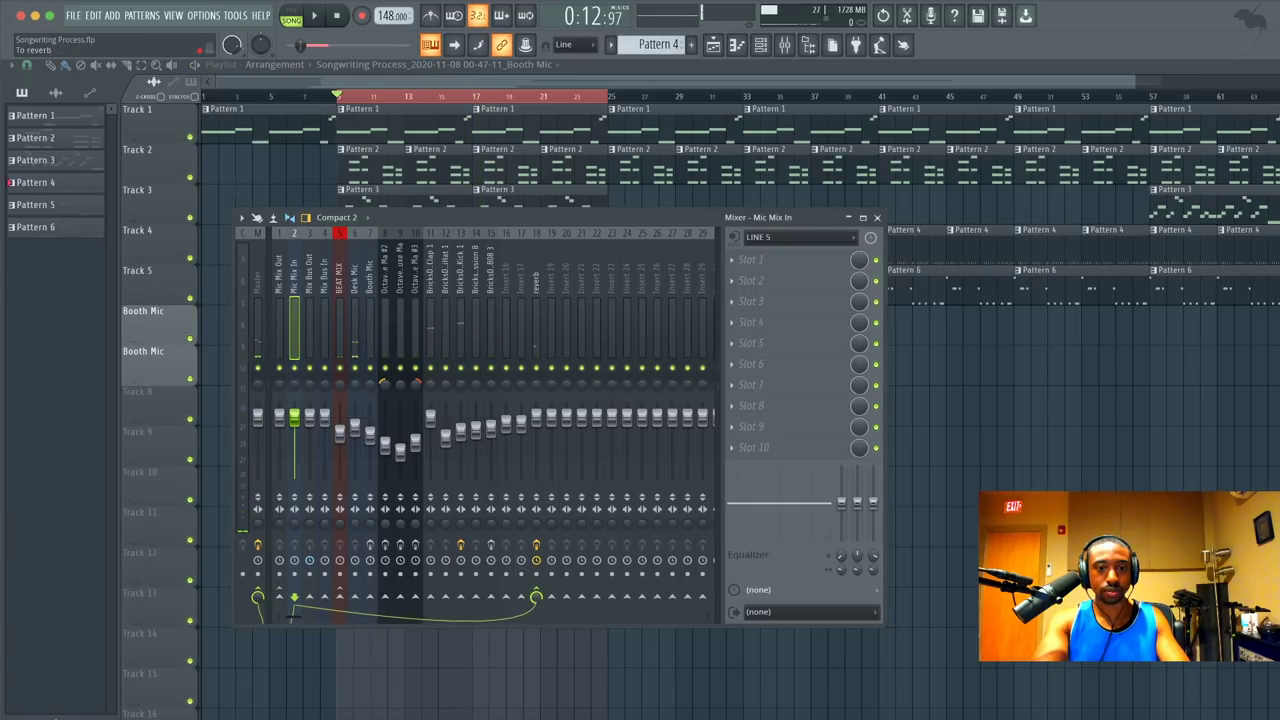
pyautogui.press('space')
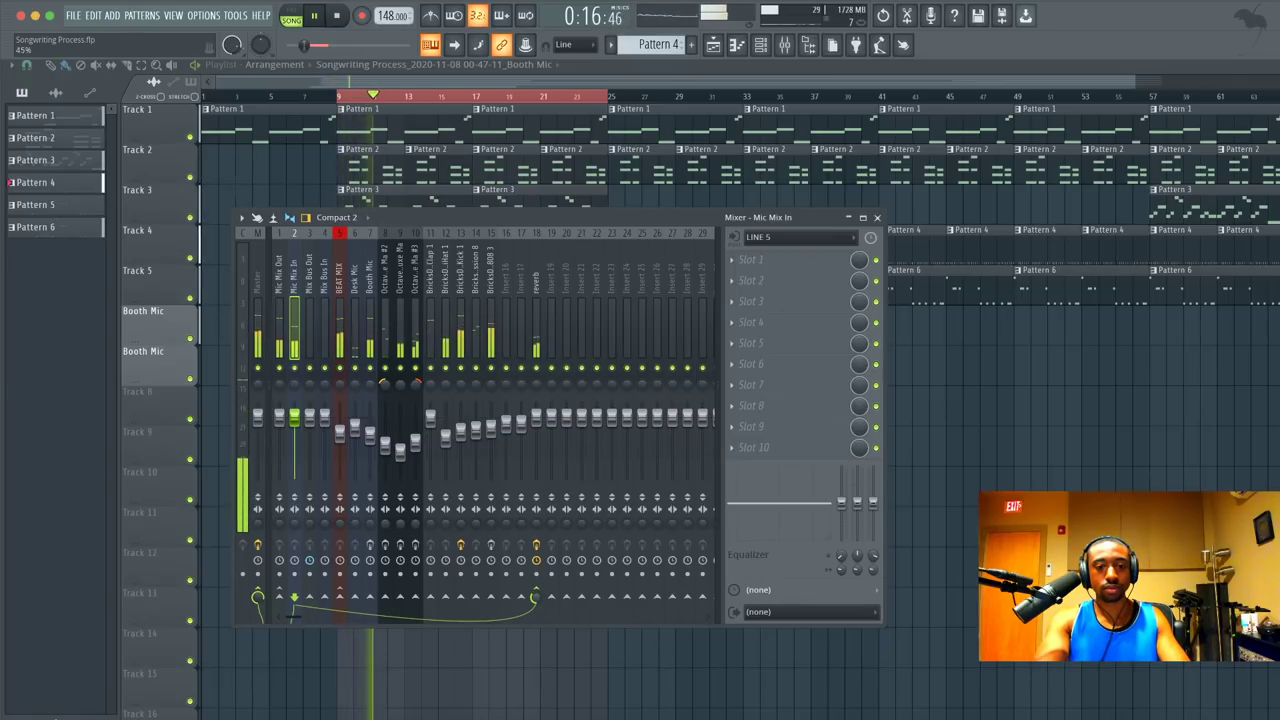
pyautogui.press('space')
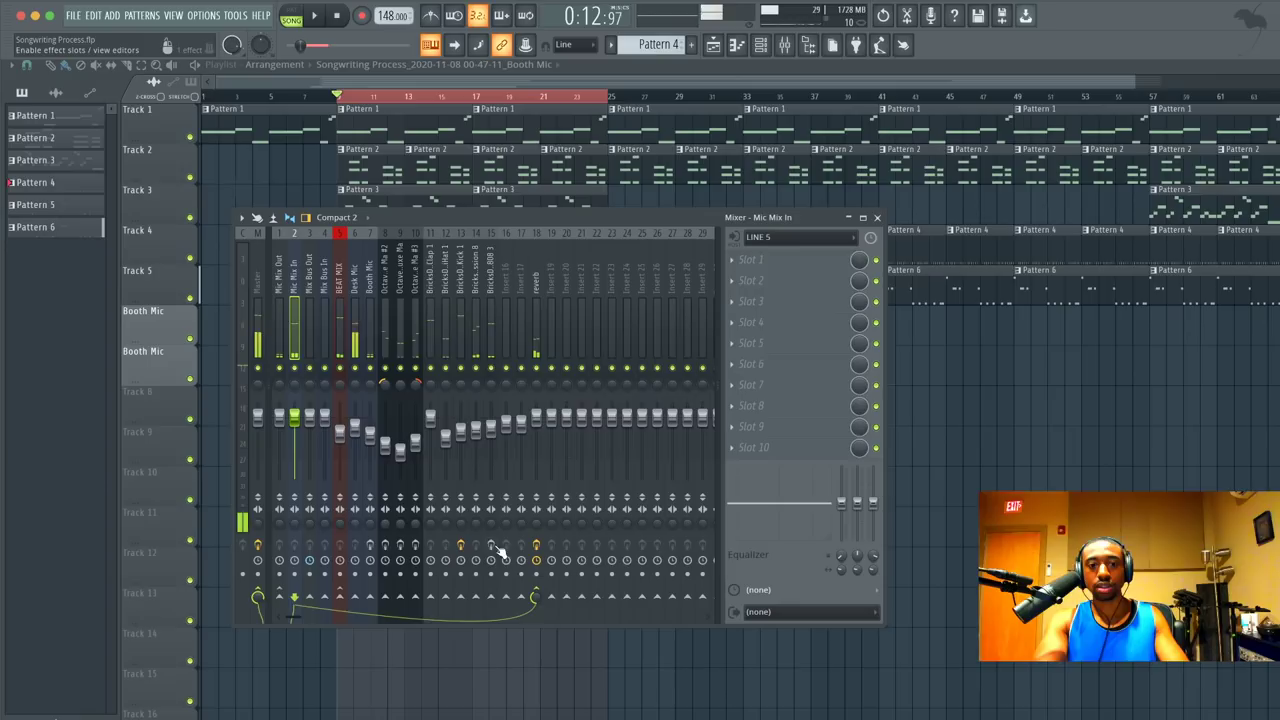
# Enable the effects on the BricksDaMane 808 3 track, the three Octave Deluxe tracks and the Booth Mic track.
pyautogui.click(415, 545)
pyautogui.click(400, 545)
pyautogui.click(385, 545)
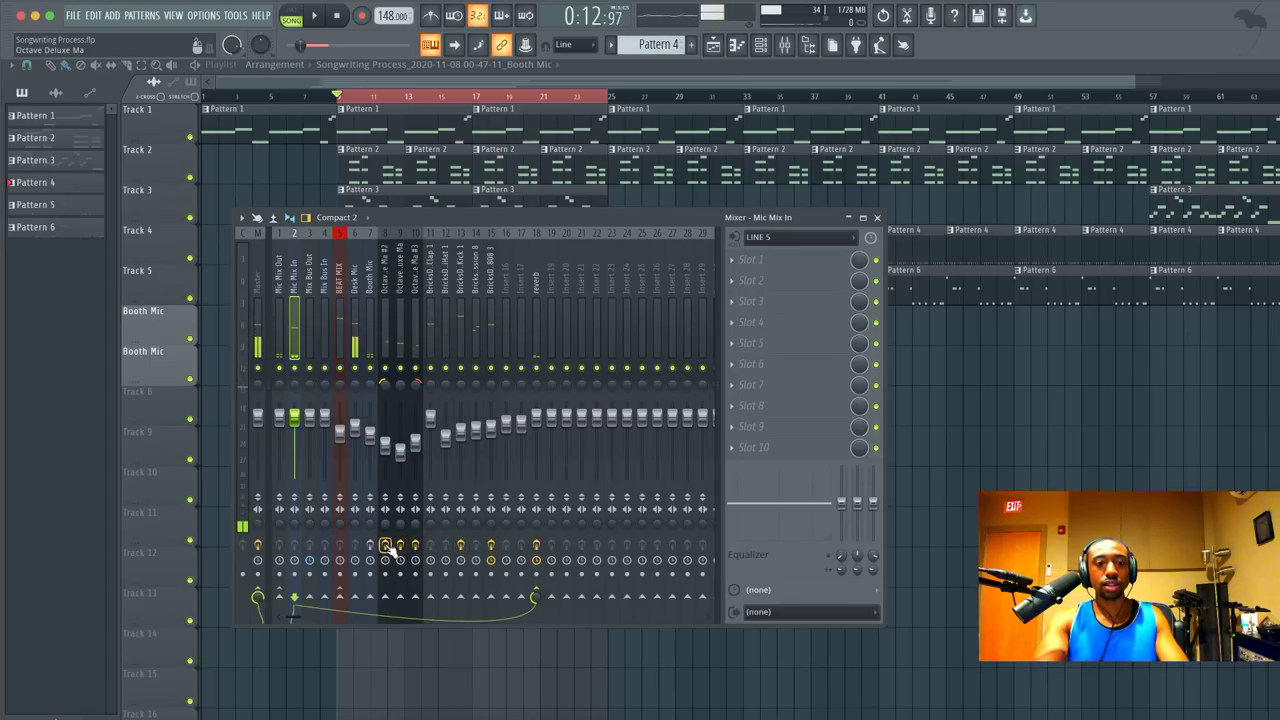
pyautogui.click(370, 545)
# Route the BEAT MIX track to Mix Bus Out only, and play the song with the Desk Mic track muted.
pyautogui.click(340, 320)
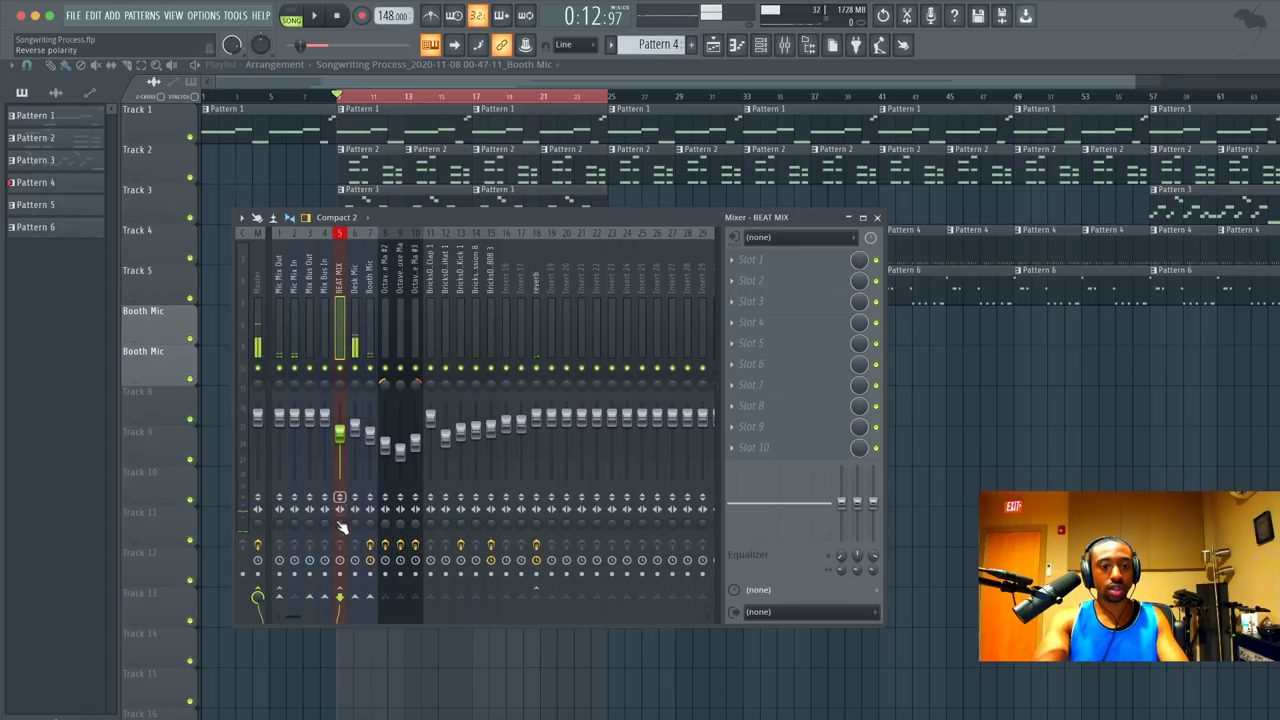
pyautogui.click(360, 621)
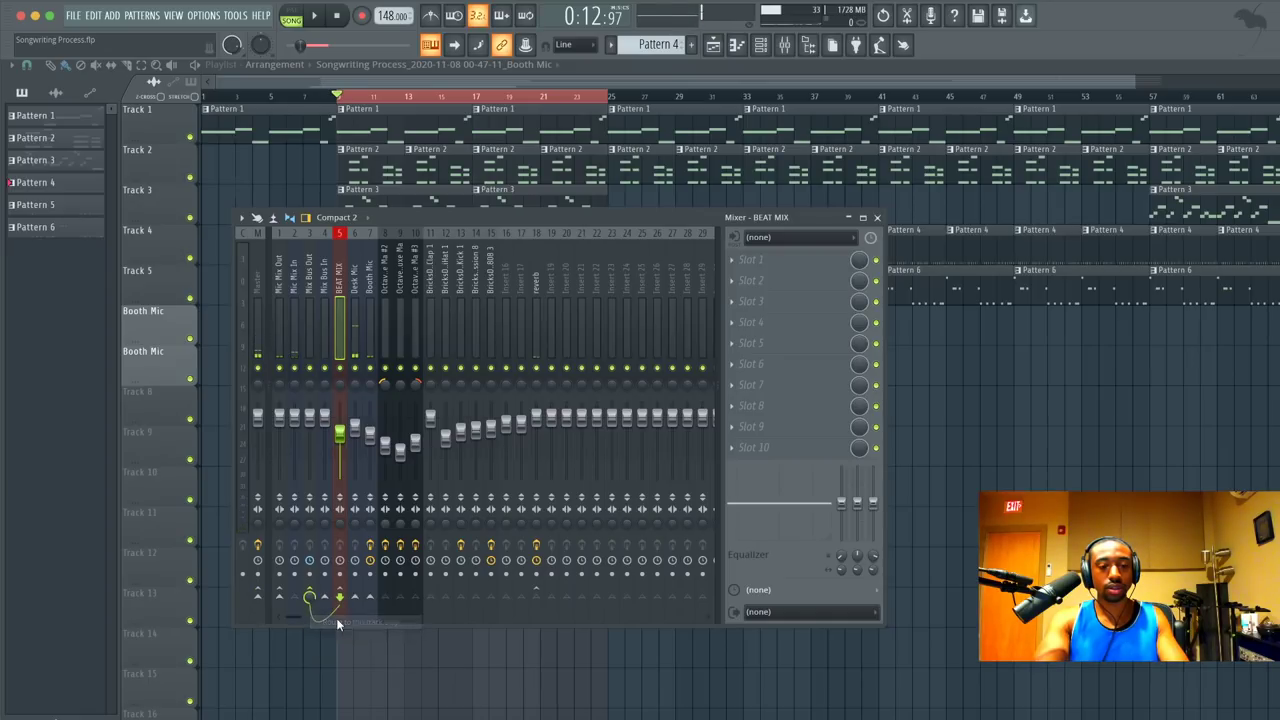
pyautogui.click(355, 368)
pyautogui.press('space')
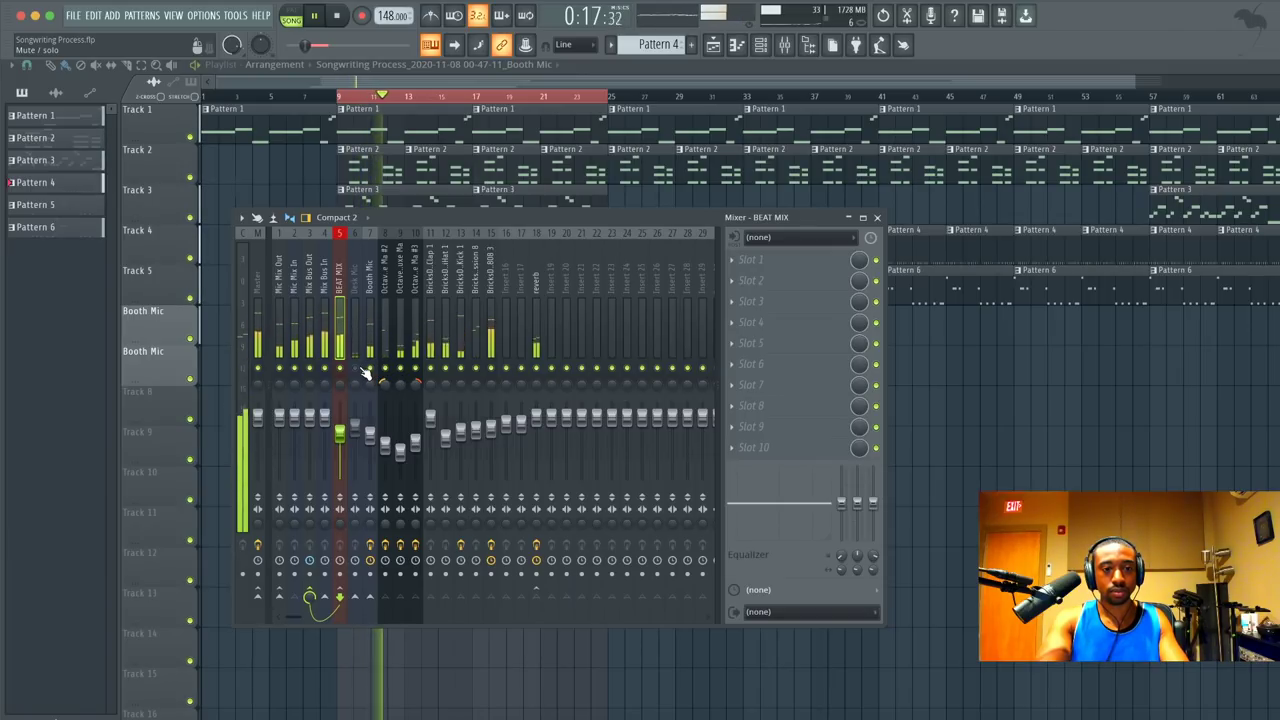
# Route the Mic Mix In track to BEAT MIX instead of the master, and glance at the playlist during playback.
pyautogui.click(297, 348)
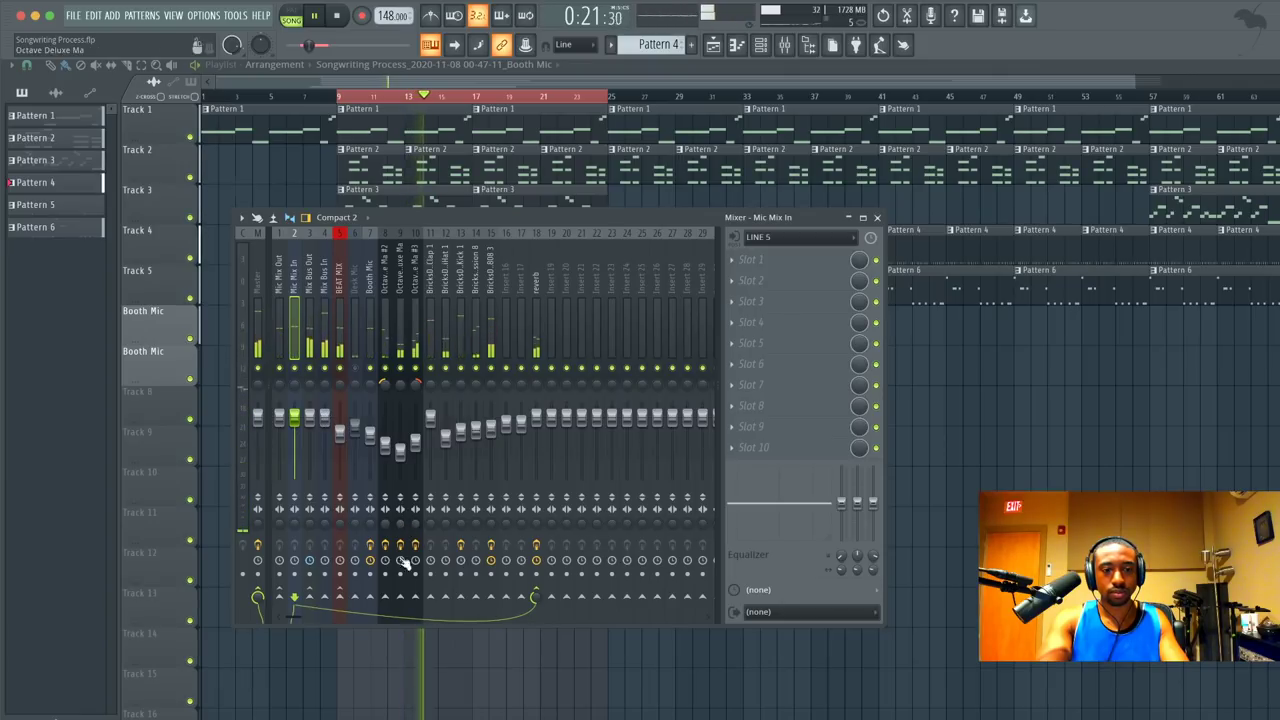
pyautogui.rightClick(340, 598)
pyautogui.click(358, 605)
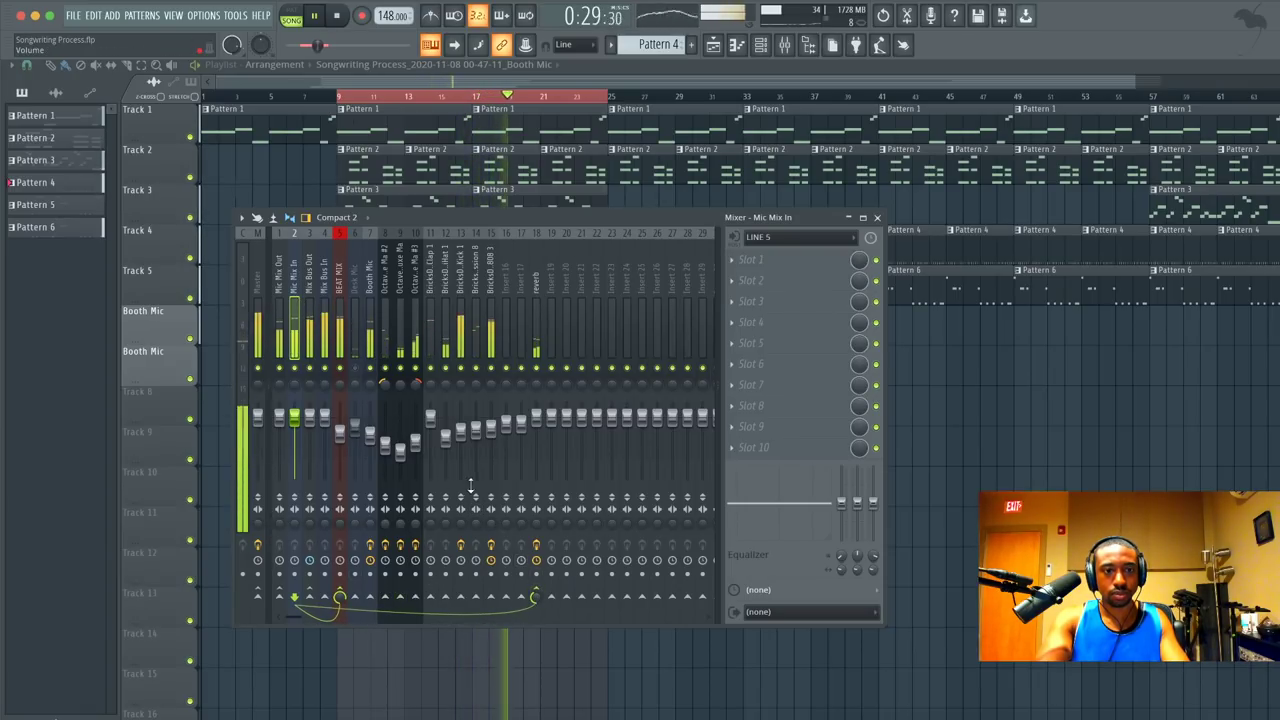
pyautogui.press('F9')
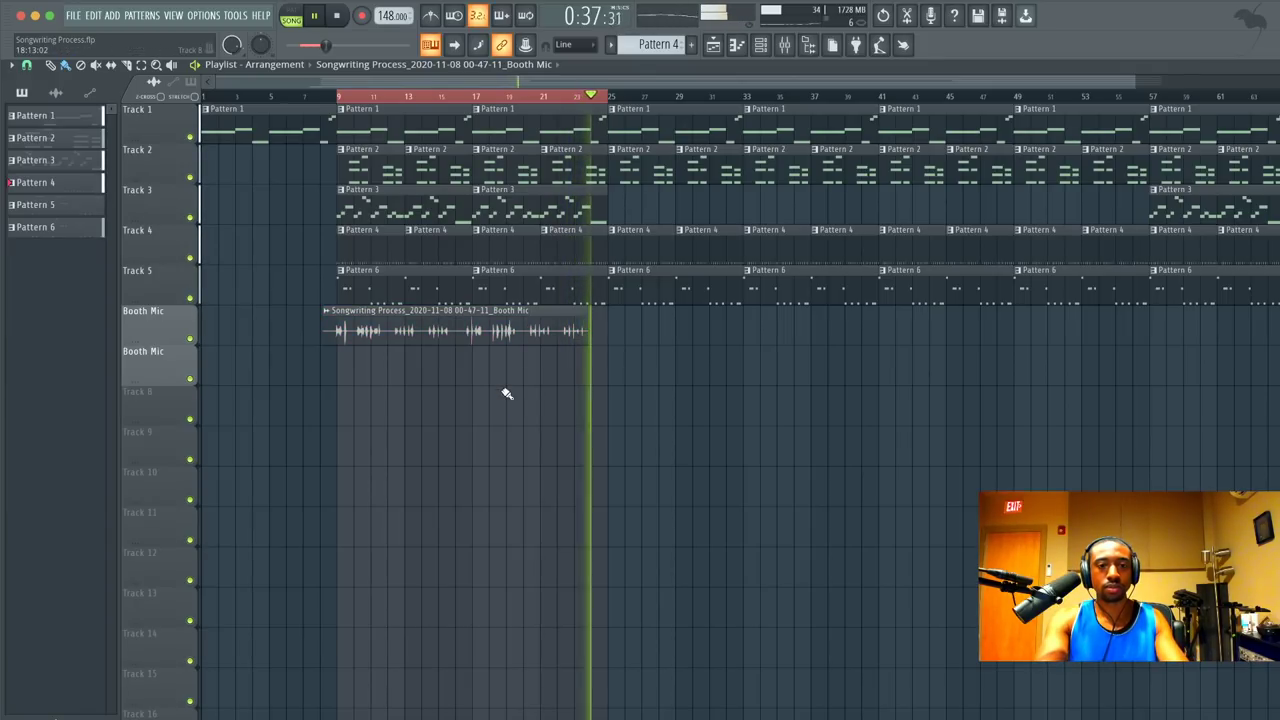
pyautogui.click(784, 44)
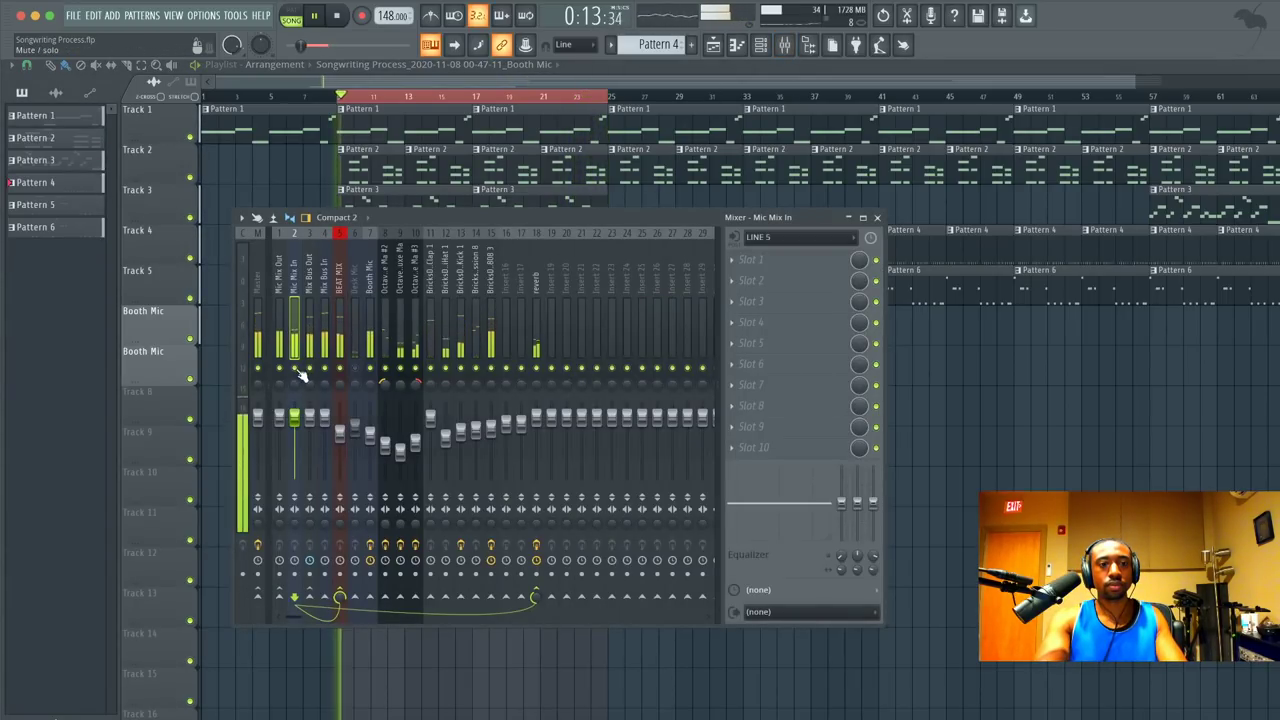
# Reset the Mic Mix In track's volume, and unmute the Desk Mic track before stopping playback.
pyautogui.rightClick(294, 418)
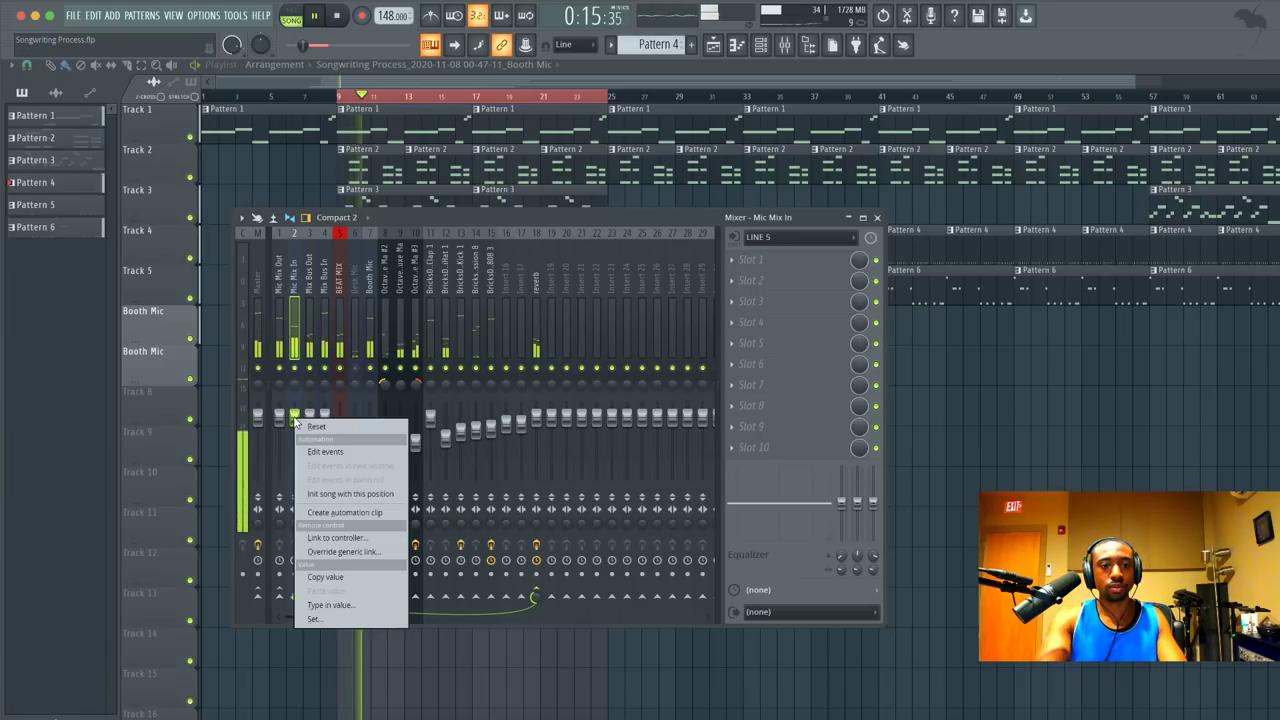
pyautogui.click(300, 426)
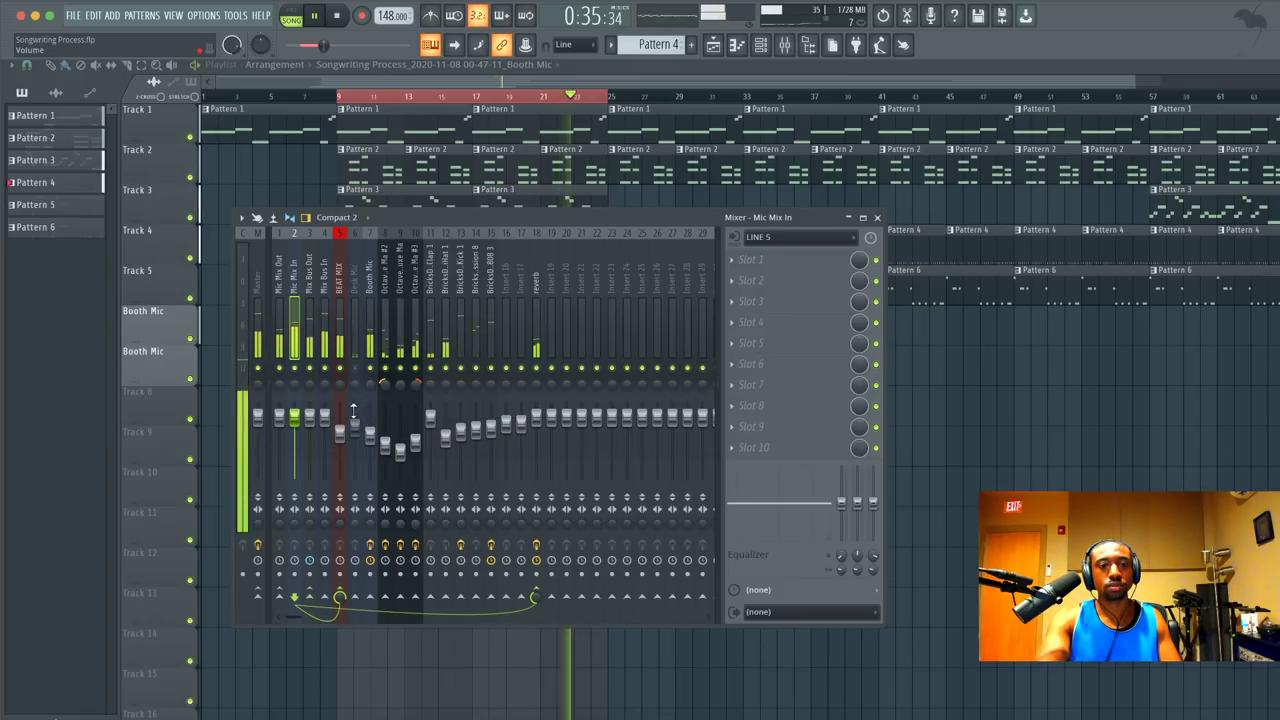
pyautogui.click(355, 369)
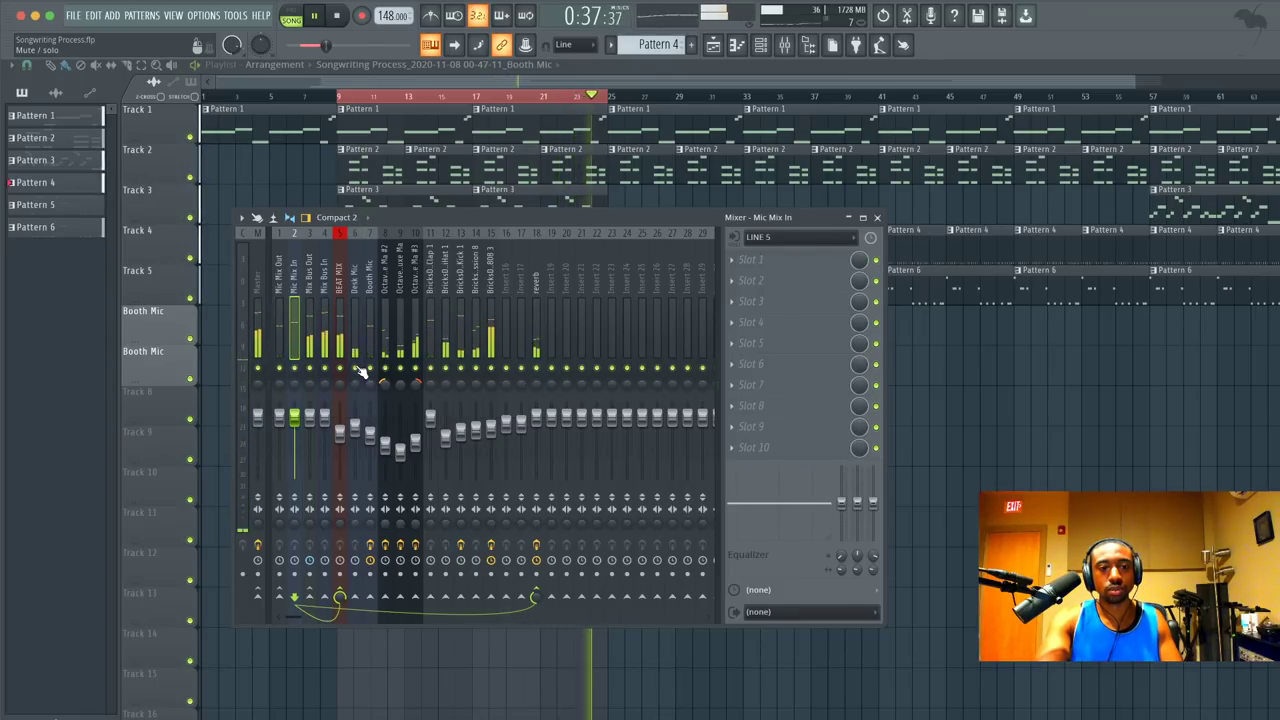
pyautogui.press('space')
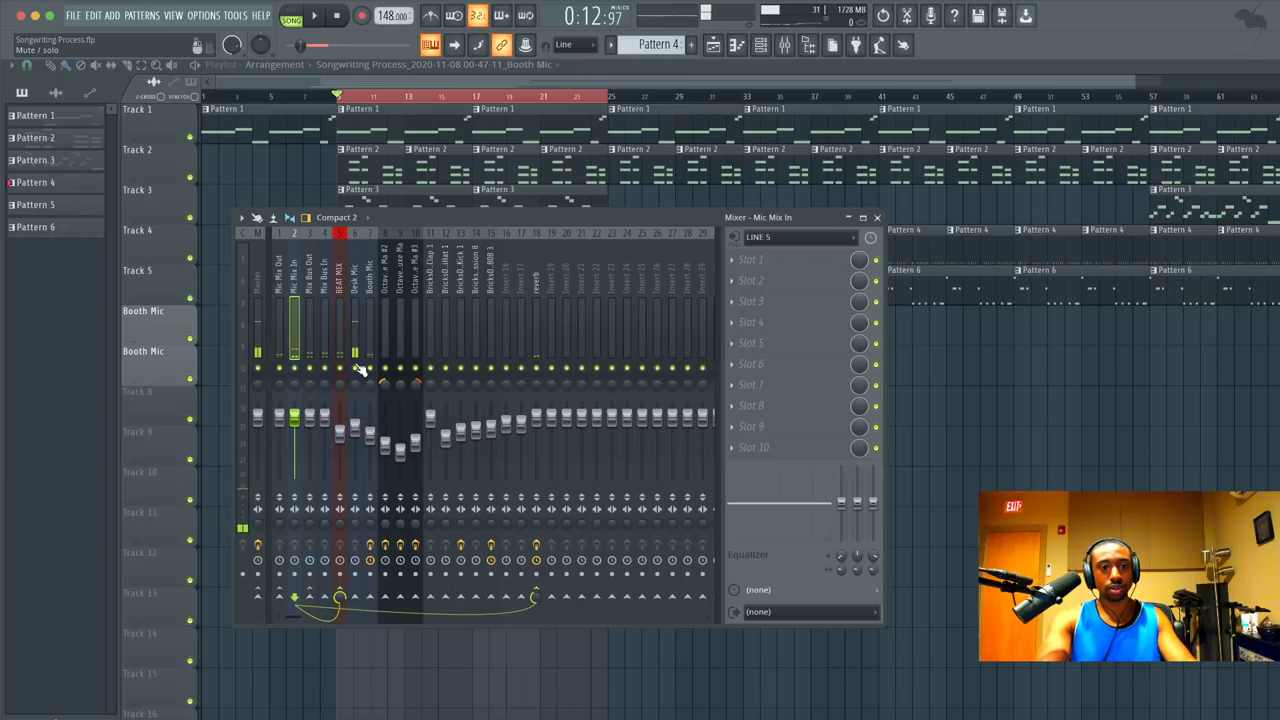
# Set the Booth Mic track's audio input to (none), and briefly play the song with Desk Mic selected.
pyautogui.click(352, 344)
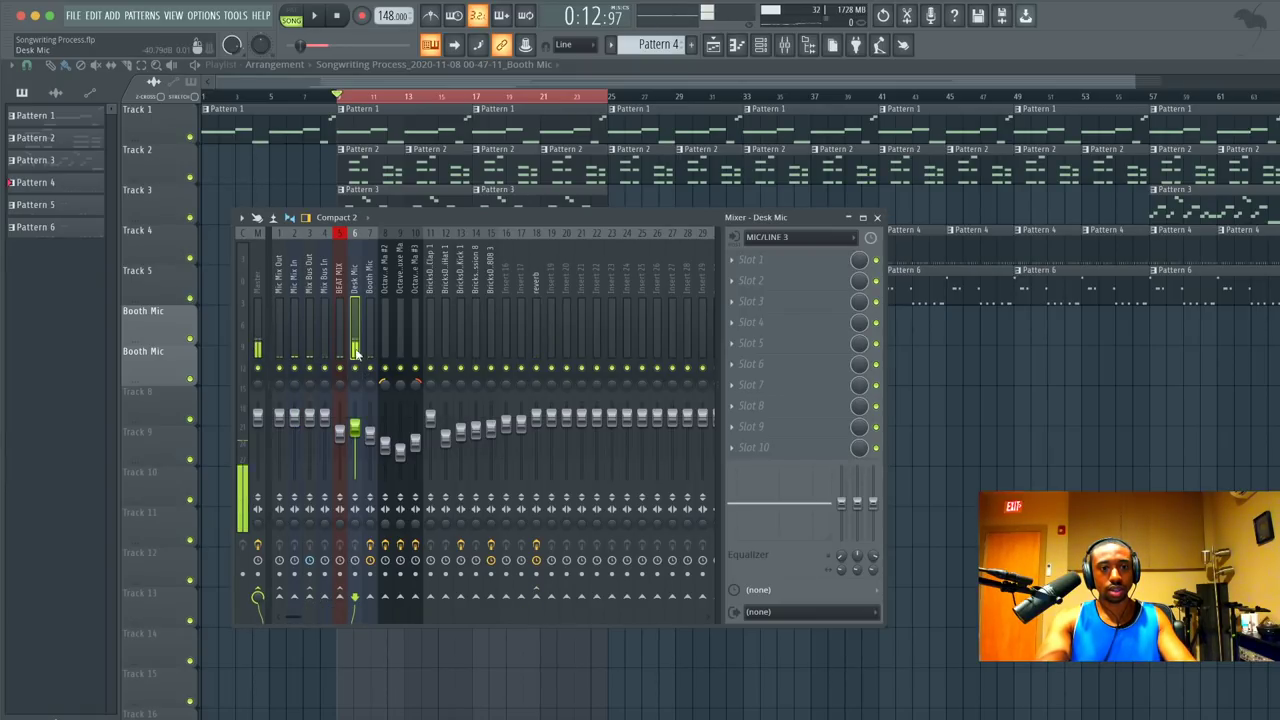
pyautogui.click(369, 338)
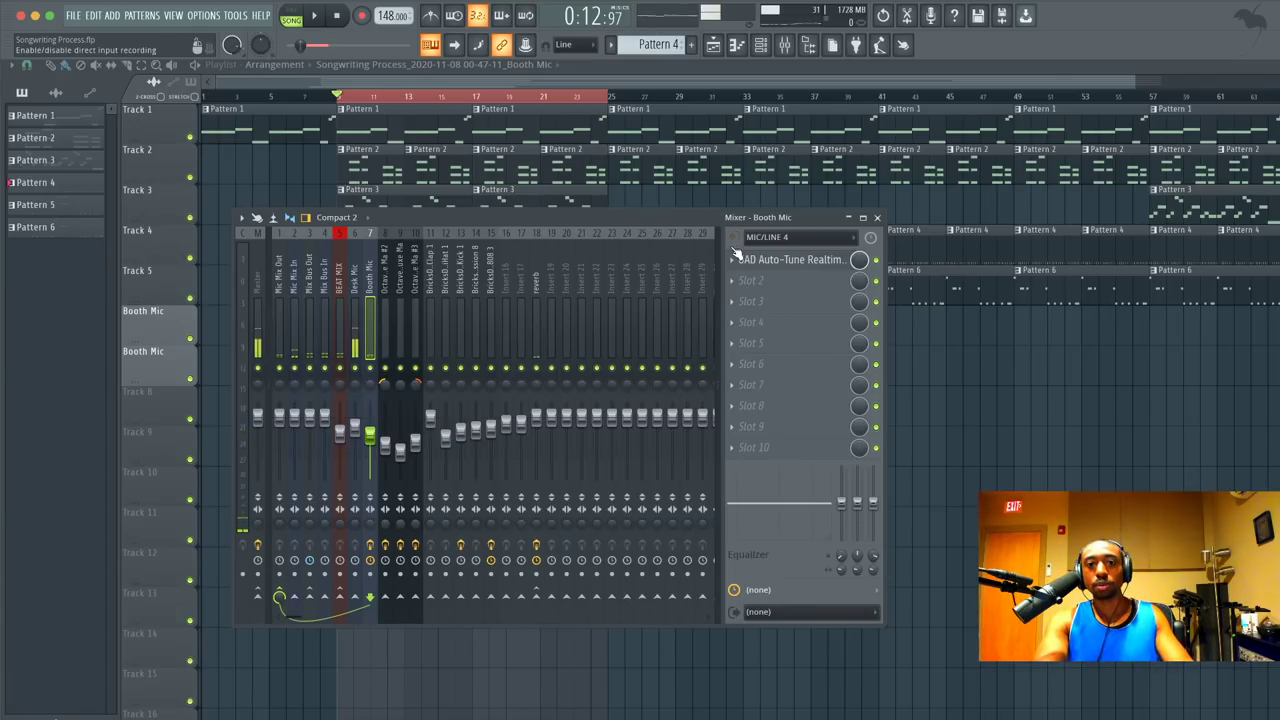
pyautogui.click(768, 240)
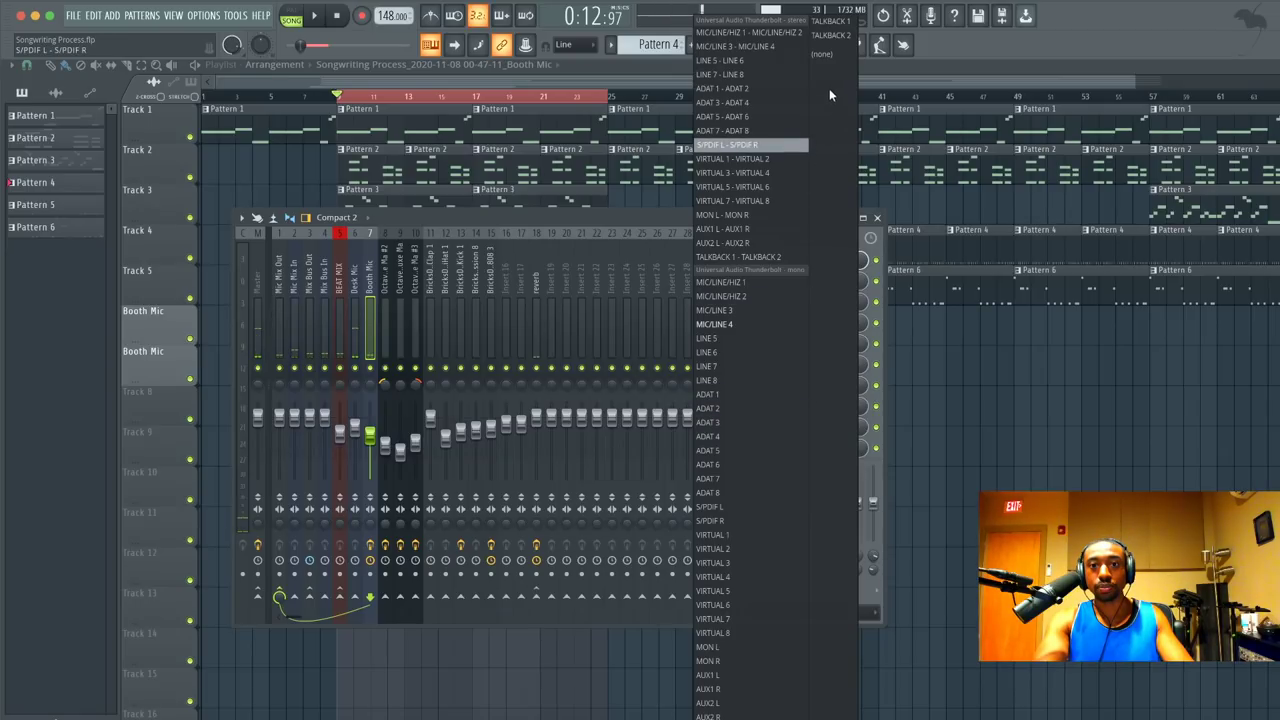
pyautogui.click(831, 55)
pyautogui.click(361, 315)
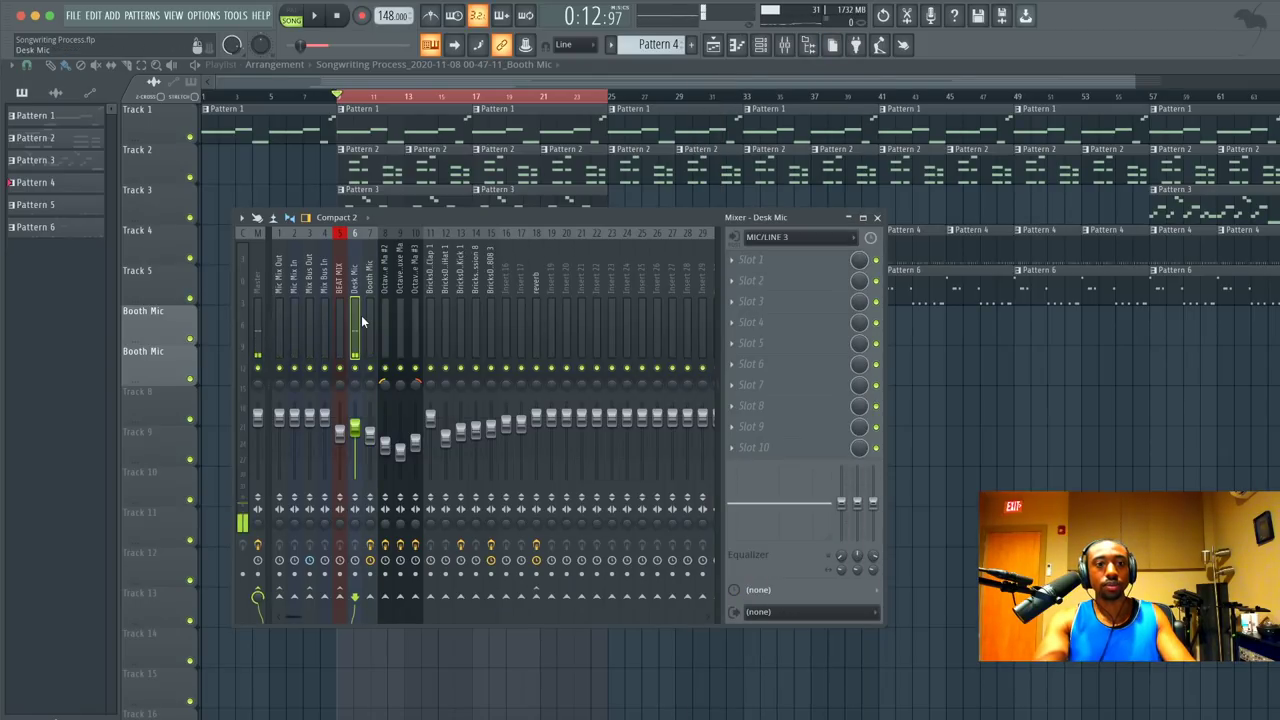
pyautogui.press('space')
pyautogui.press('space')
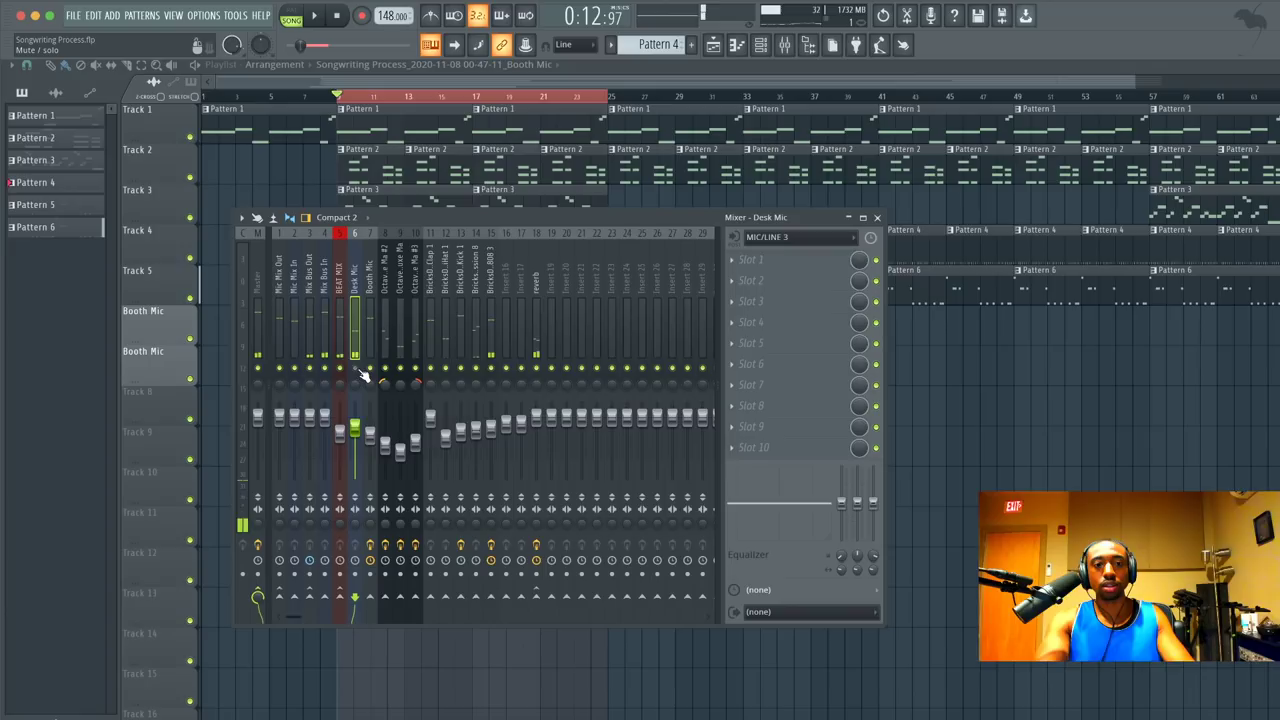
# Route the BEAT MIX track to the master only.
pyautogui.click(346, 308)
pyautogui.rightClick(265, 598)
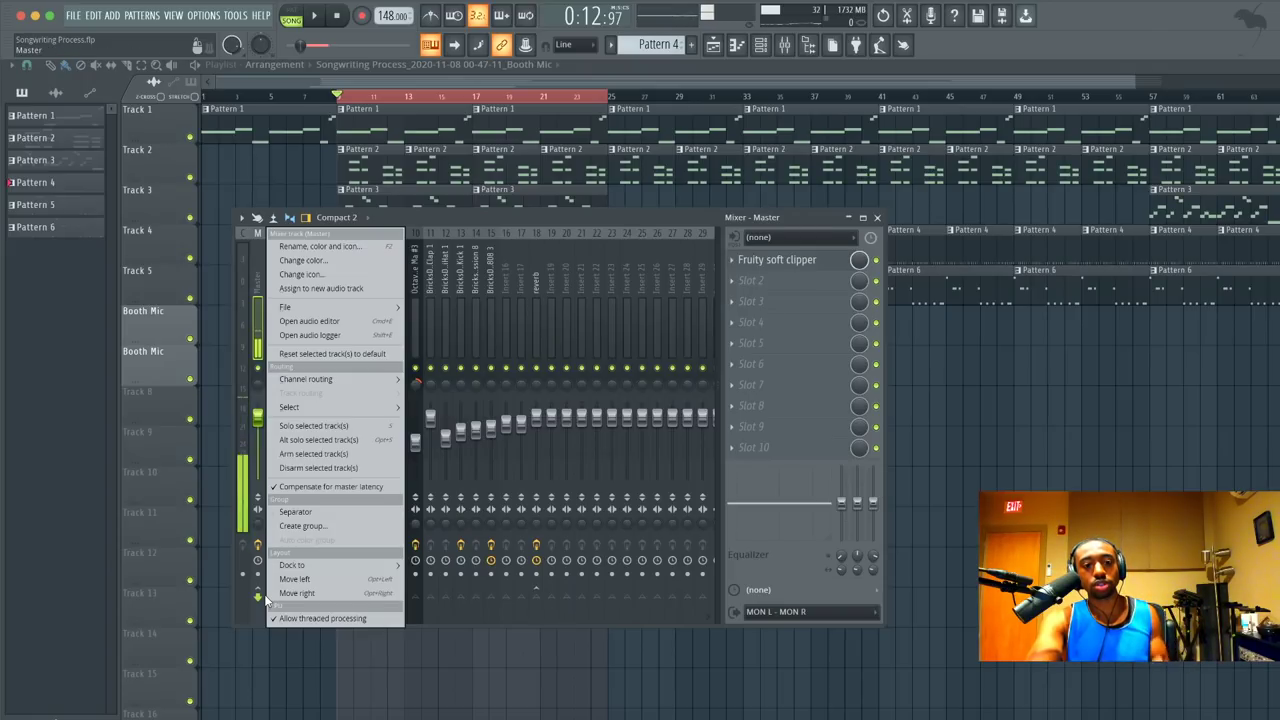
pyautogui.click(506, 216)
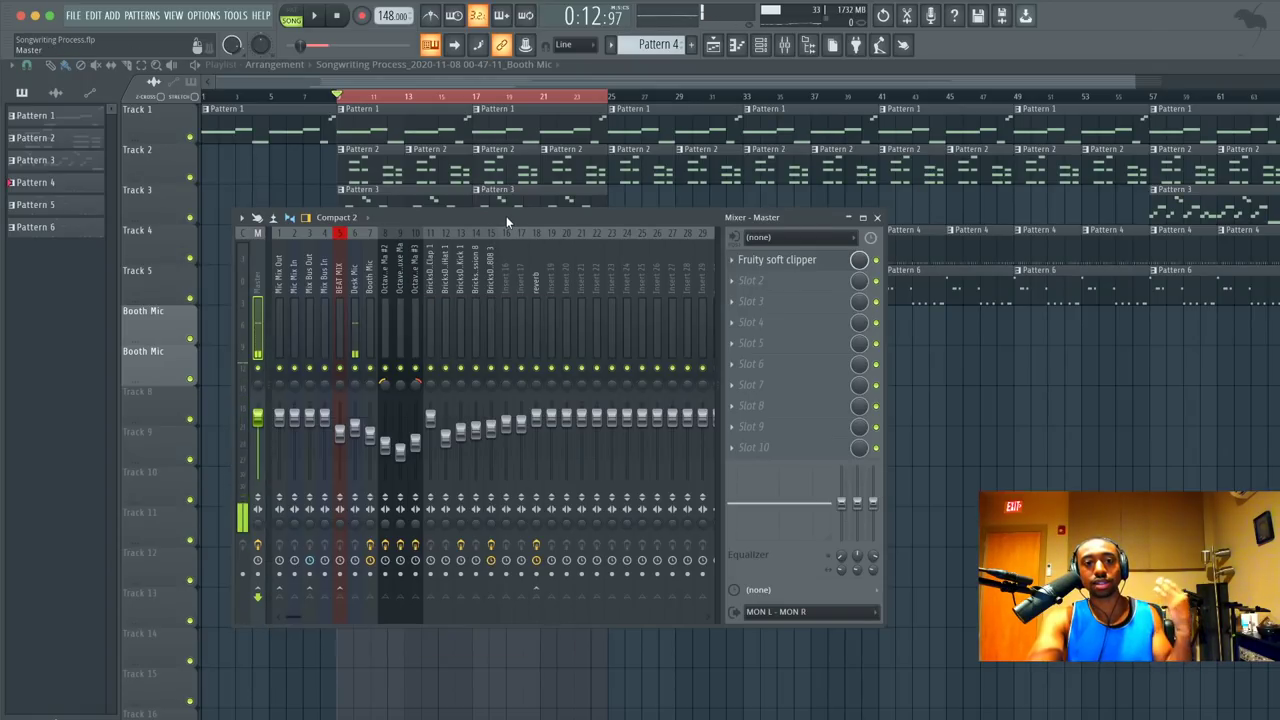
pyautogui.click(326, 290)
pyautogui.click(341, 286)
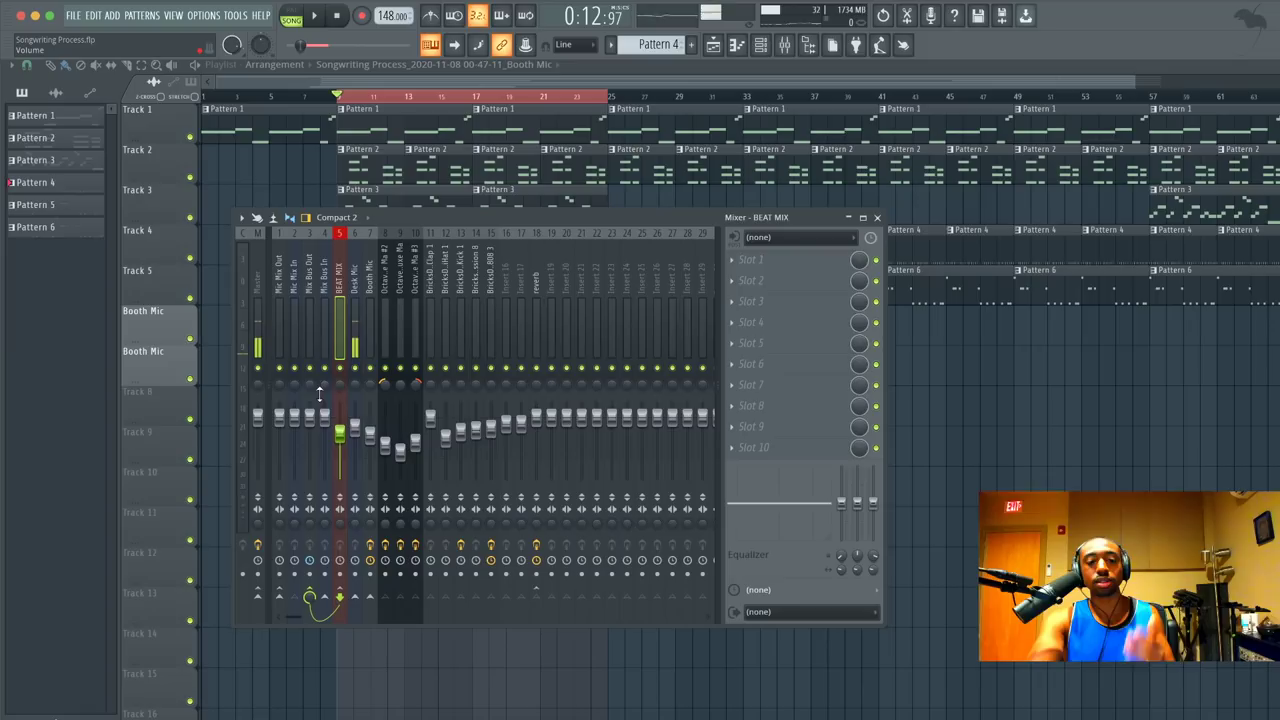
pyautogui.rightClick(268, 598)
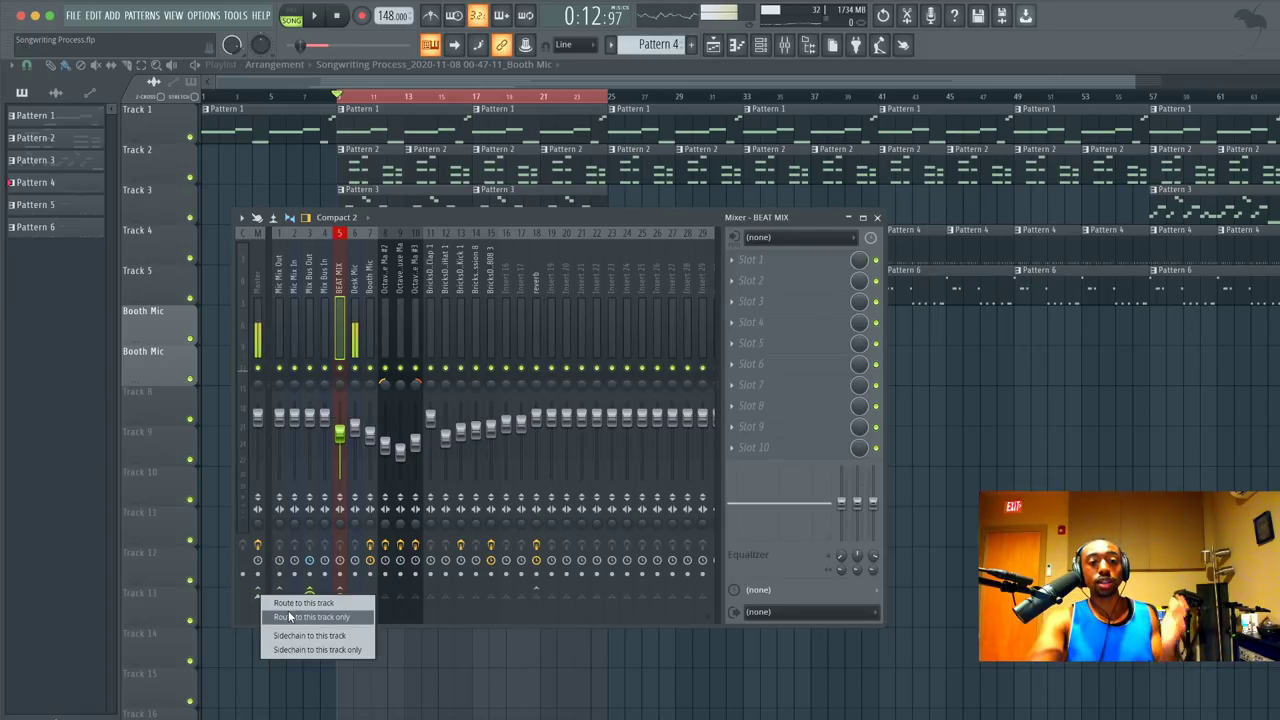
pyautogui.click(288, 615)
# Route the Booth Mic track to BEAT MIX only and play the song.
pyautogui.click(296, 293)
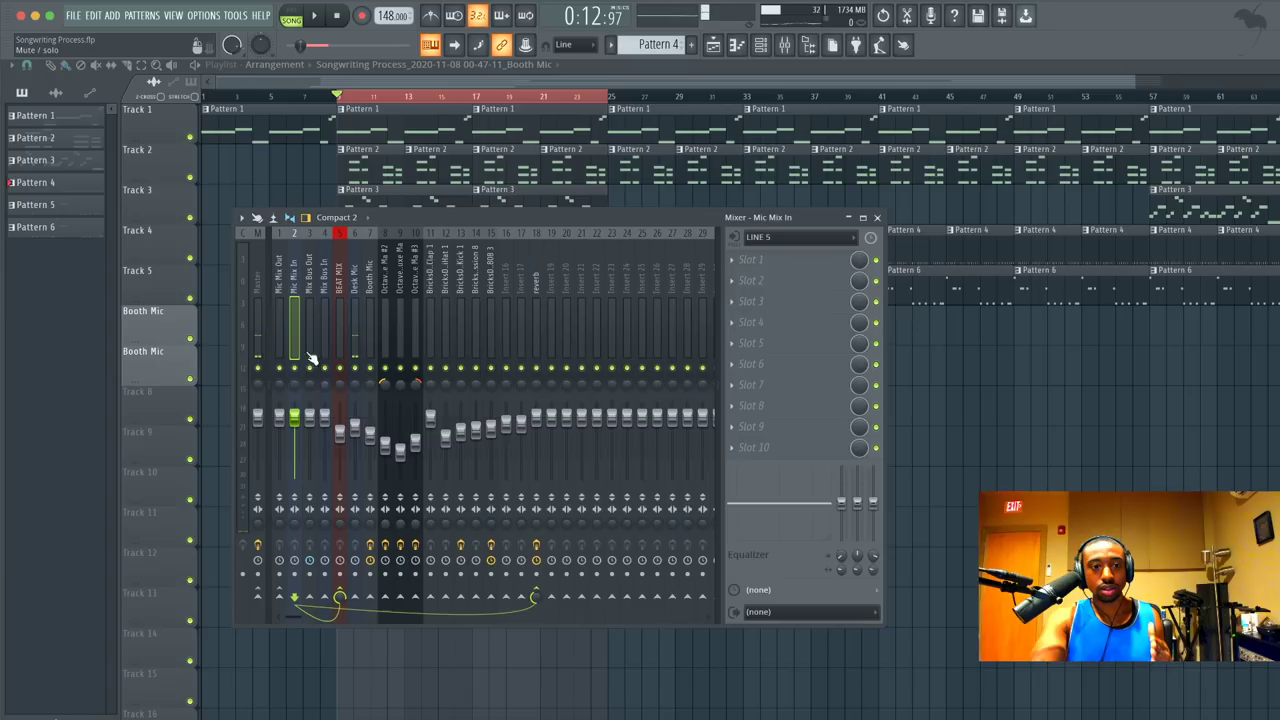
pyautogui.click(370, 289)
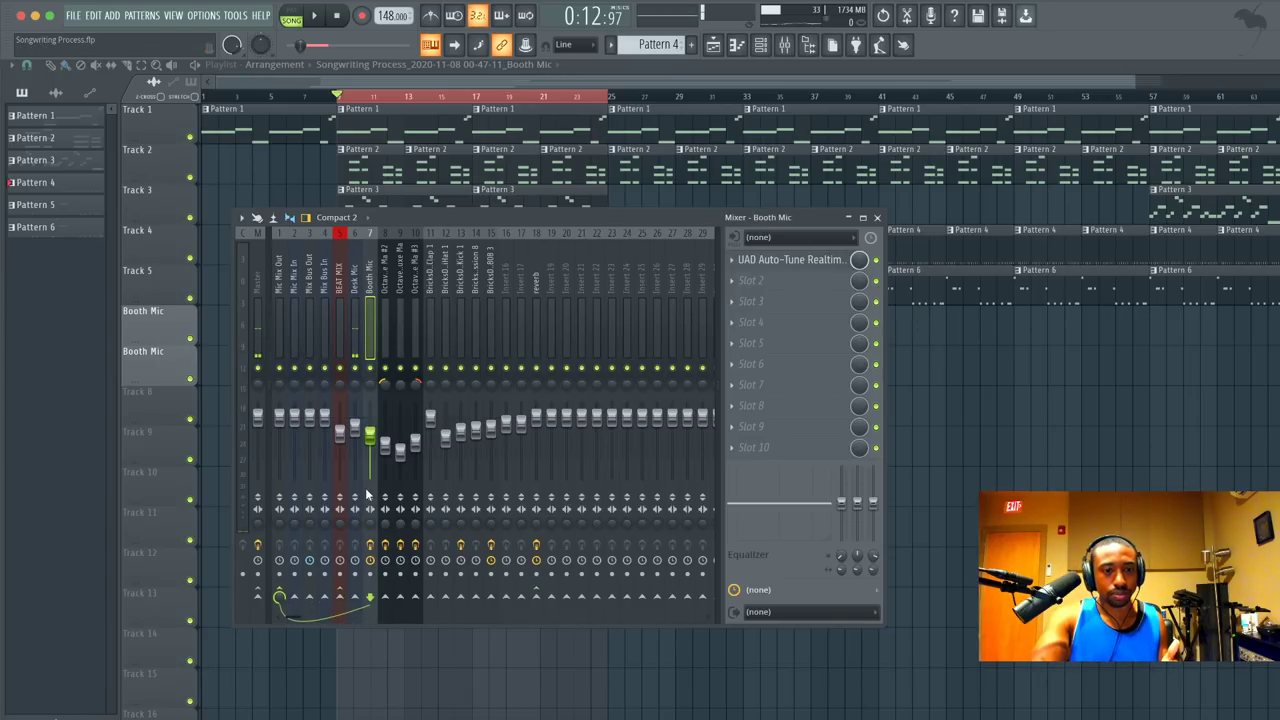
pyautogui.rightClick(340, 602)
pyautogui.click(361, 624)
pyautogui.press('space')
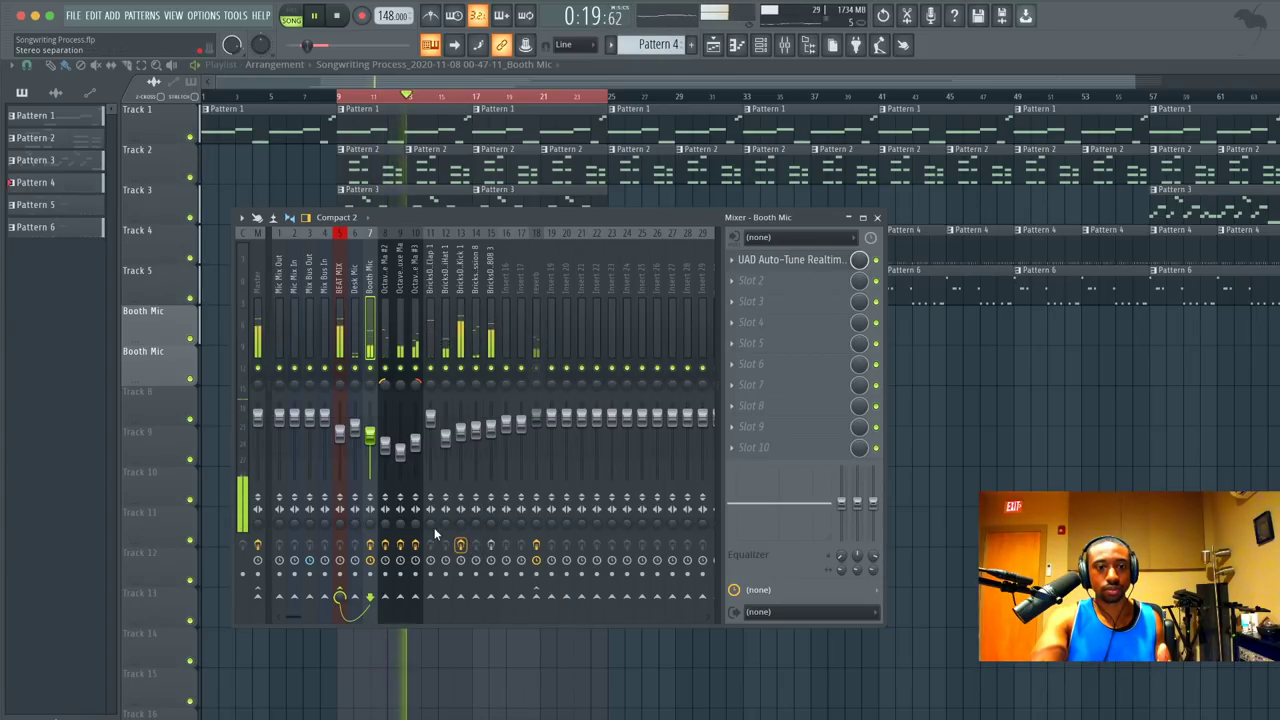
# Disable the effects on the three Octave Deluxe tracks, and switch the Booth Mic track's effects off and back on.
pyautogui.click(415, 547)
pyautogui.click(385, 546)
pyautogui.click(370, 546)
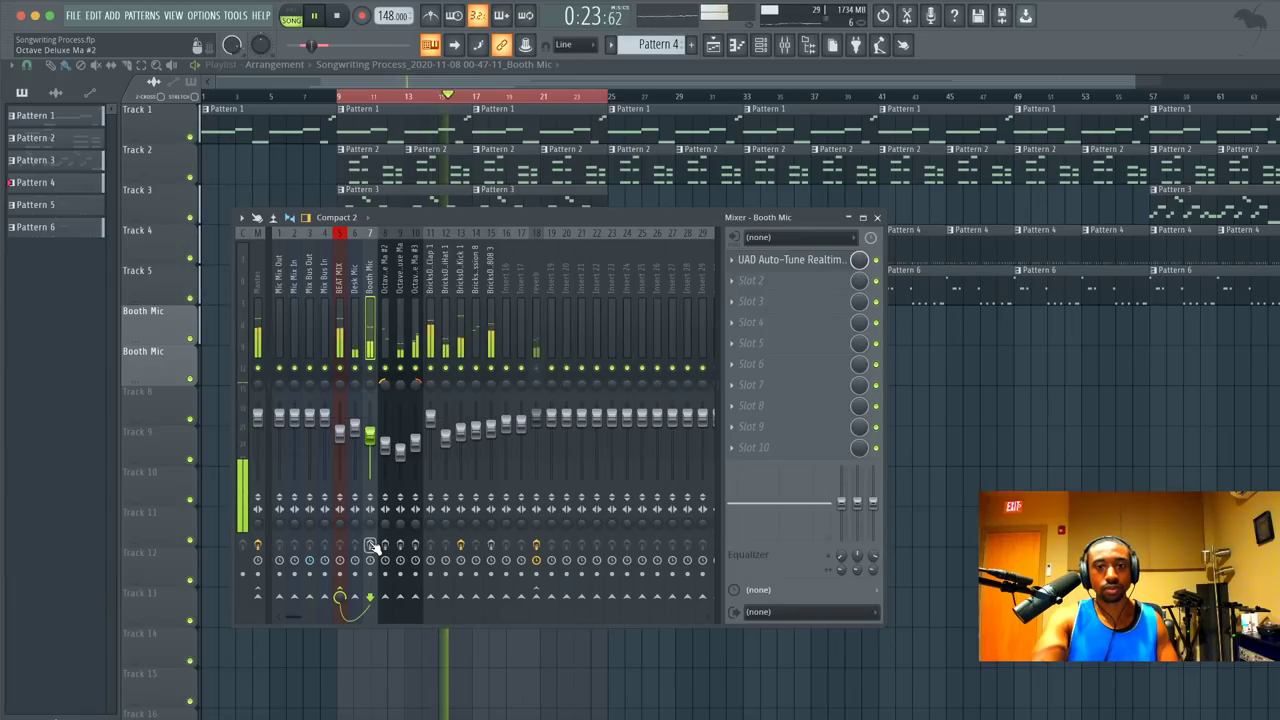
pyautogui.click(371, 546)
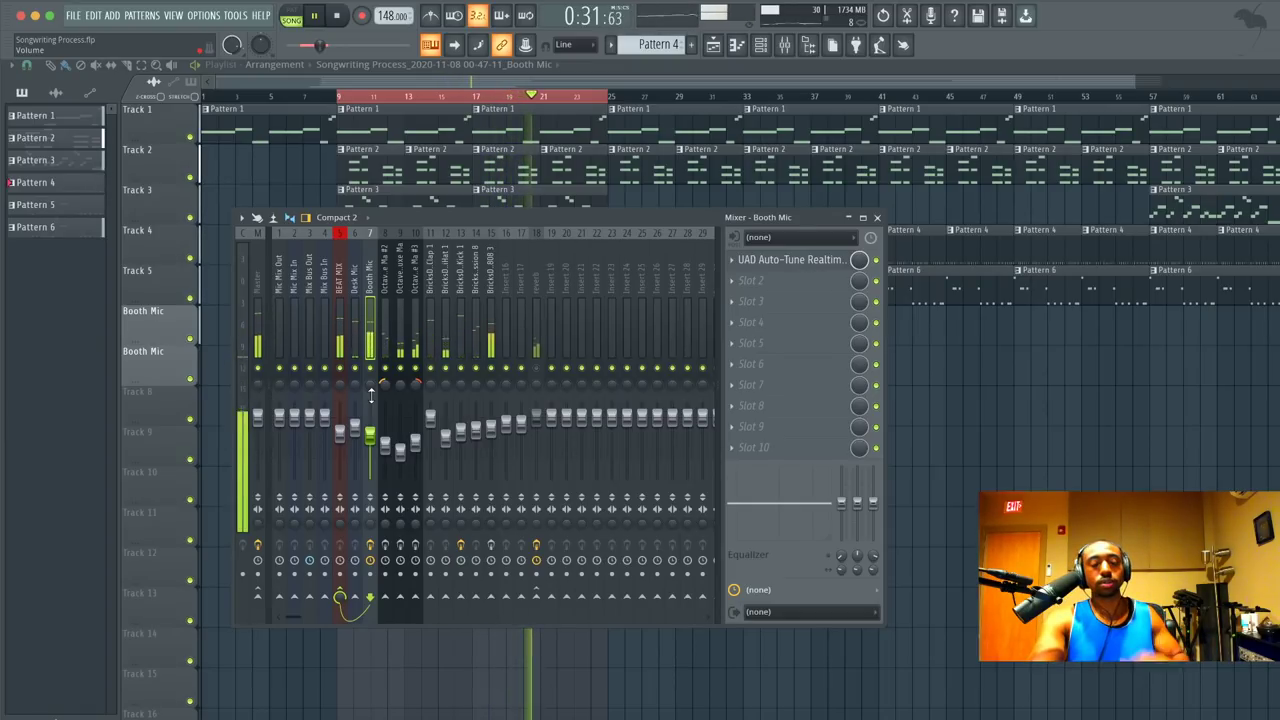
# Route the BEAT MIX track to Mix Bus Out only while the song plays.
pyautogui.click(331, 418)
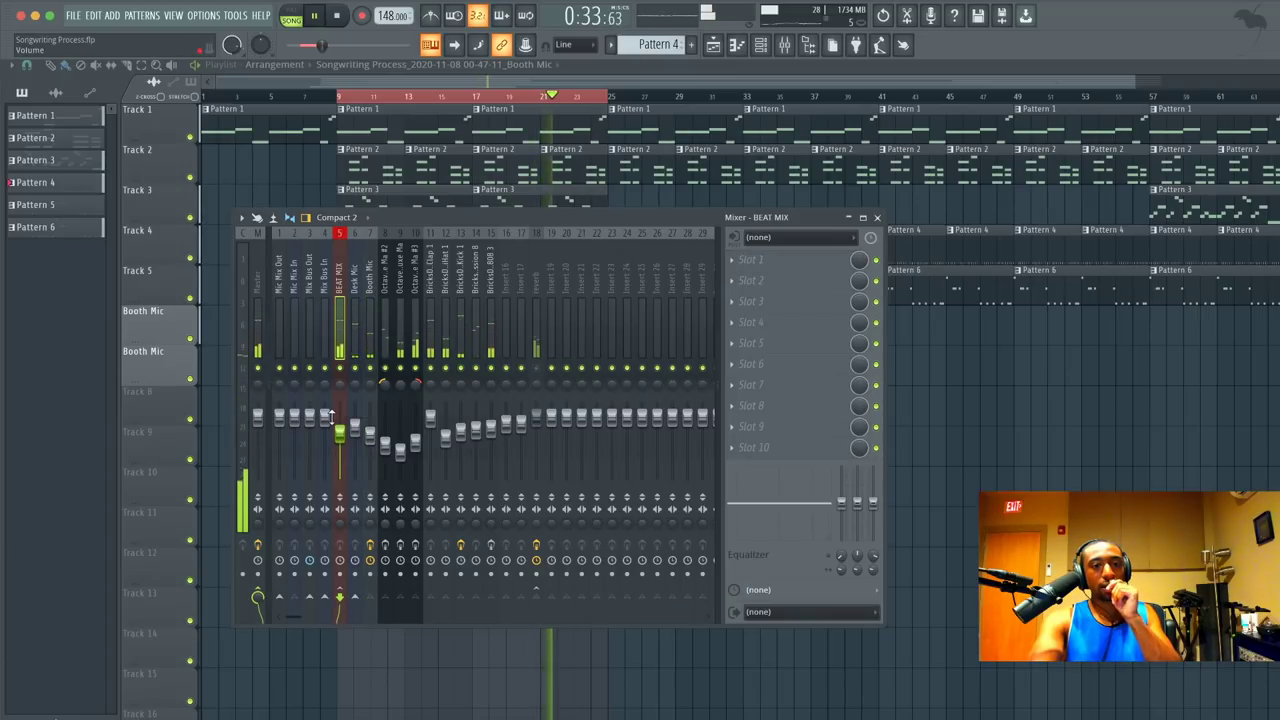
pyautogui.rightClick(310, 597)
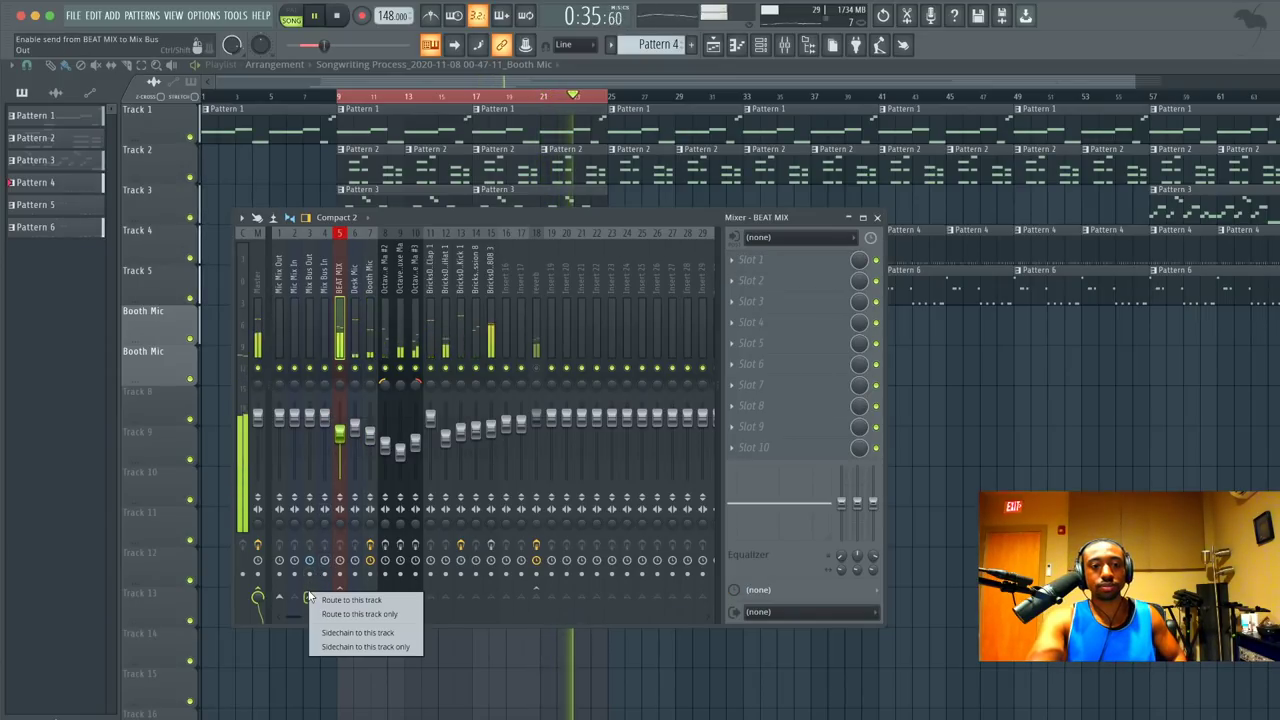
pyautogui.click(343, 610)
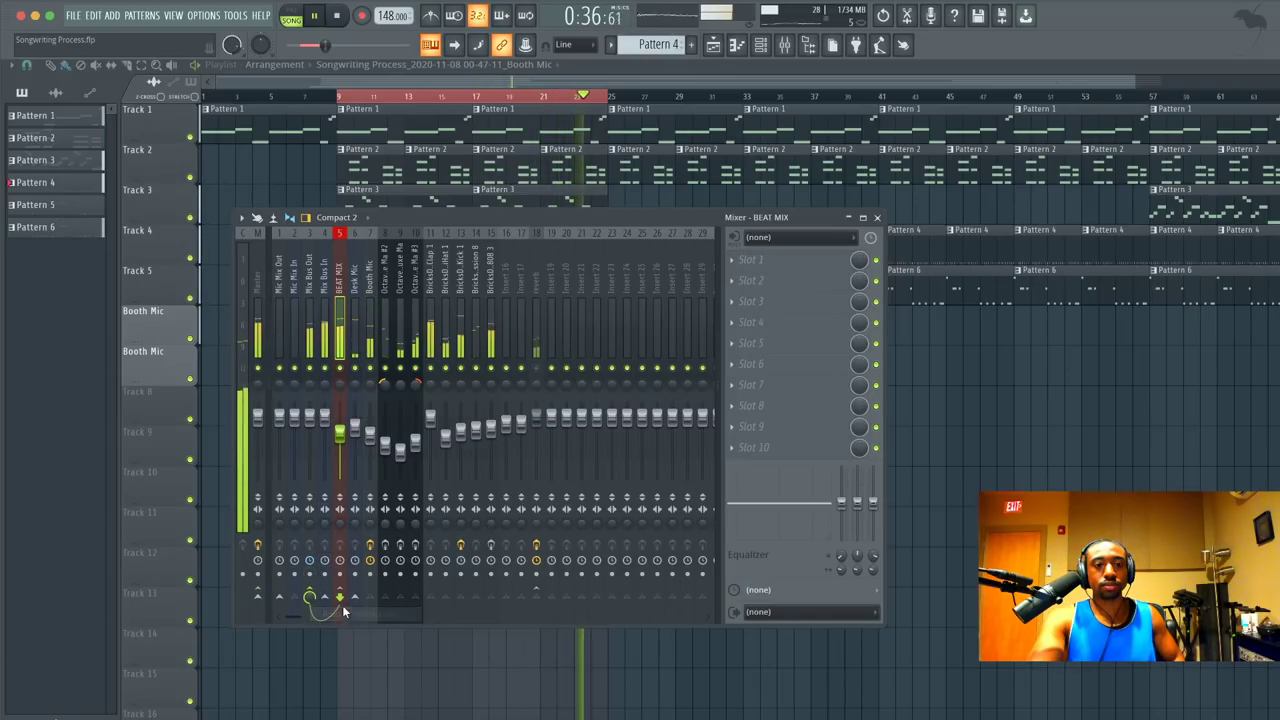
# Turn the effects back on for the Octave Deluxe tracks.
pyautogui.click(399, 546)
pyautogui.click(415, 546)
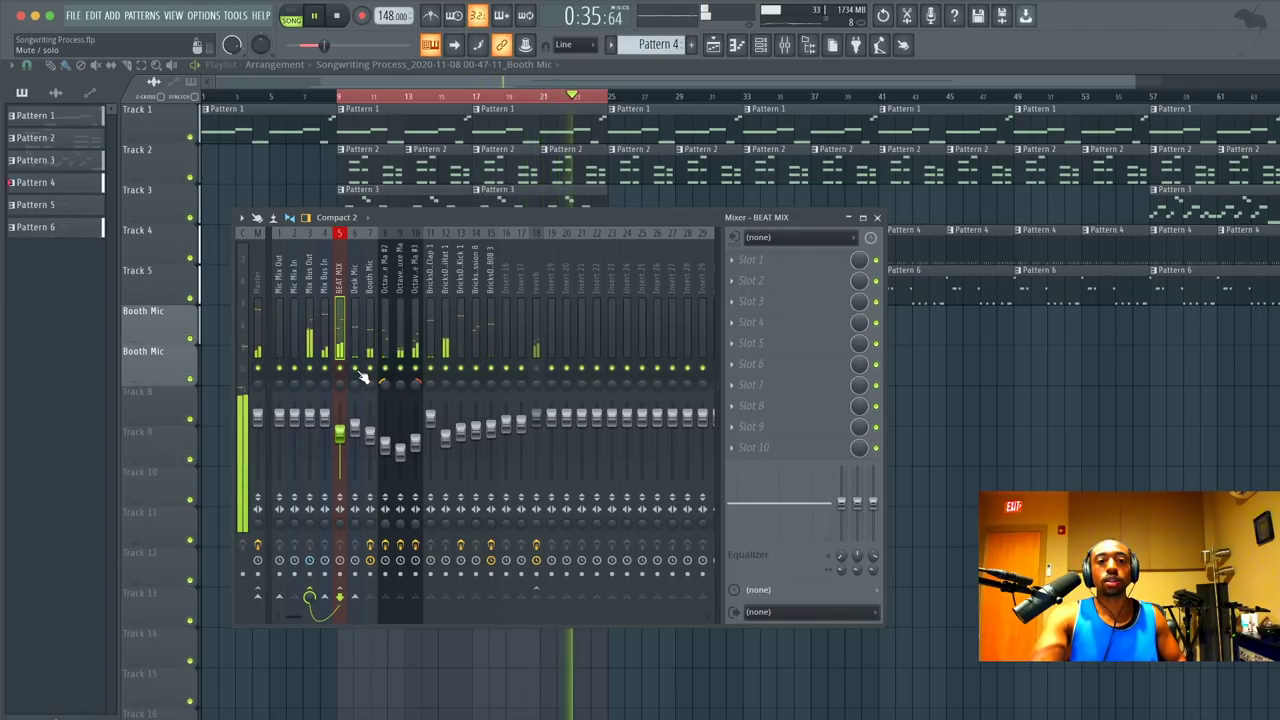
# Route the Booth Mic track to Mic Mix Out only while the song plays.
pyautogui.click(373, 281)
pyautogui.rightClick(285, 598)
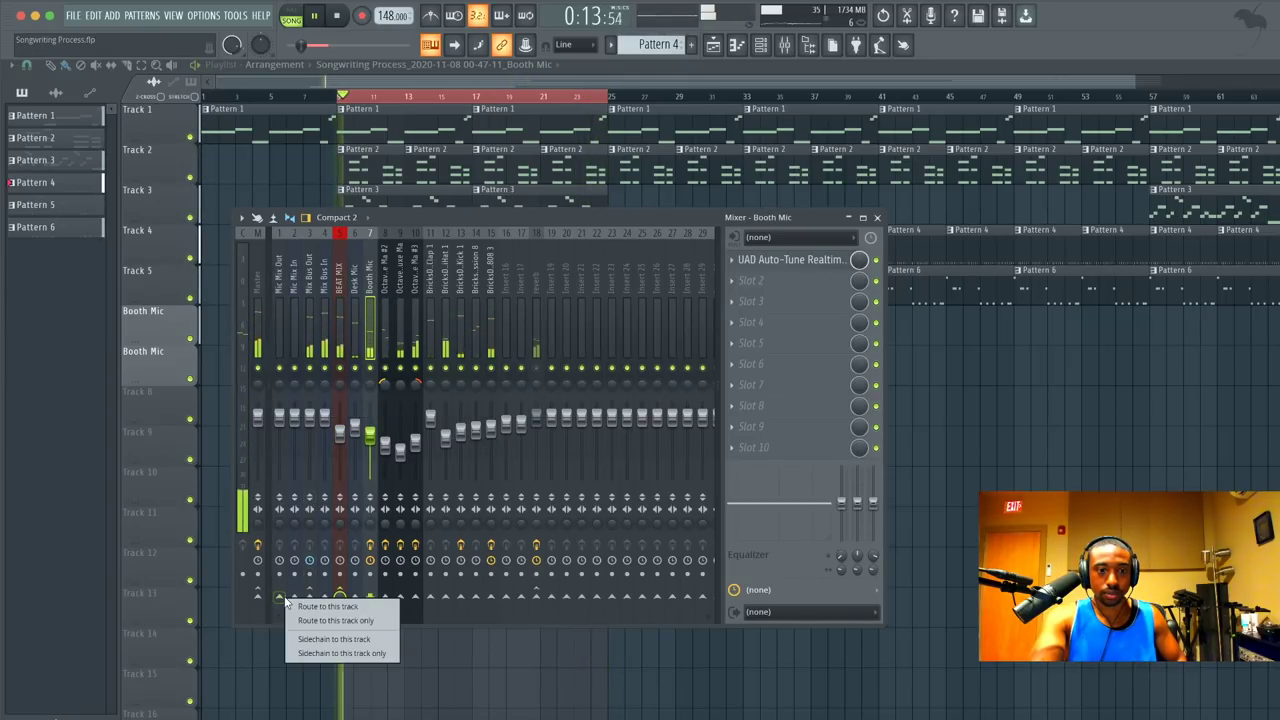
pyautogui.click(320, 617)
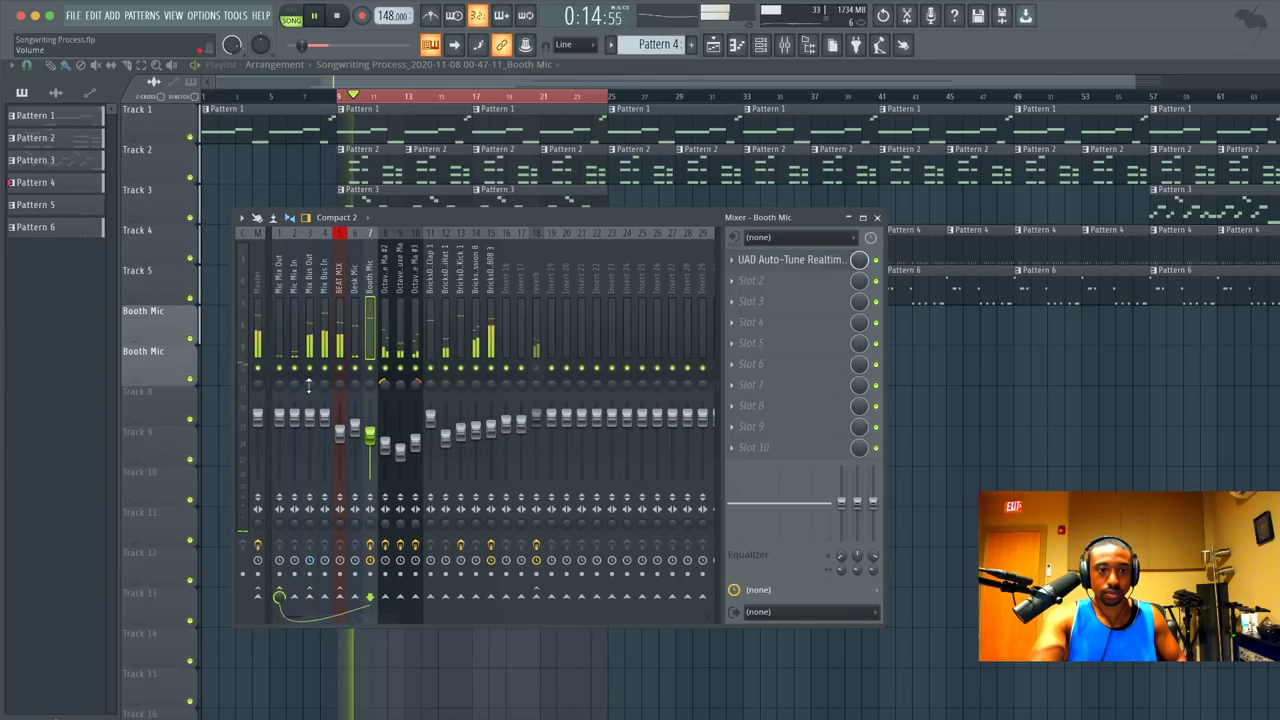
# Check the routing of the Mic Mix In, reverb and Desk Mic tracks during playback, and stop the song.
pyautogui.click(292, 315)
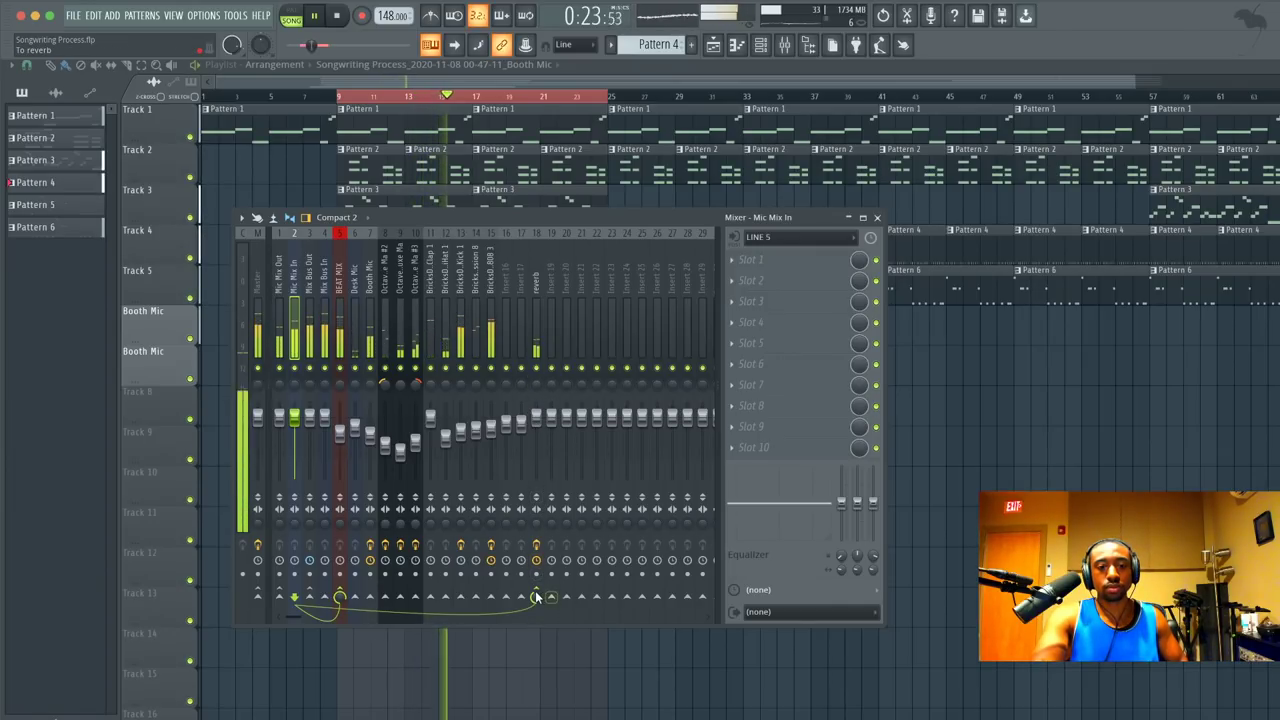
pyautogui.click(540, 320)
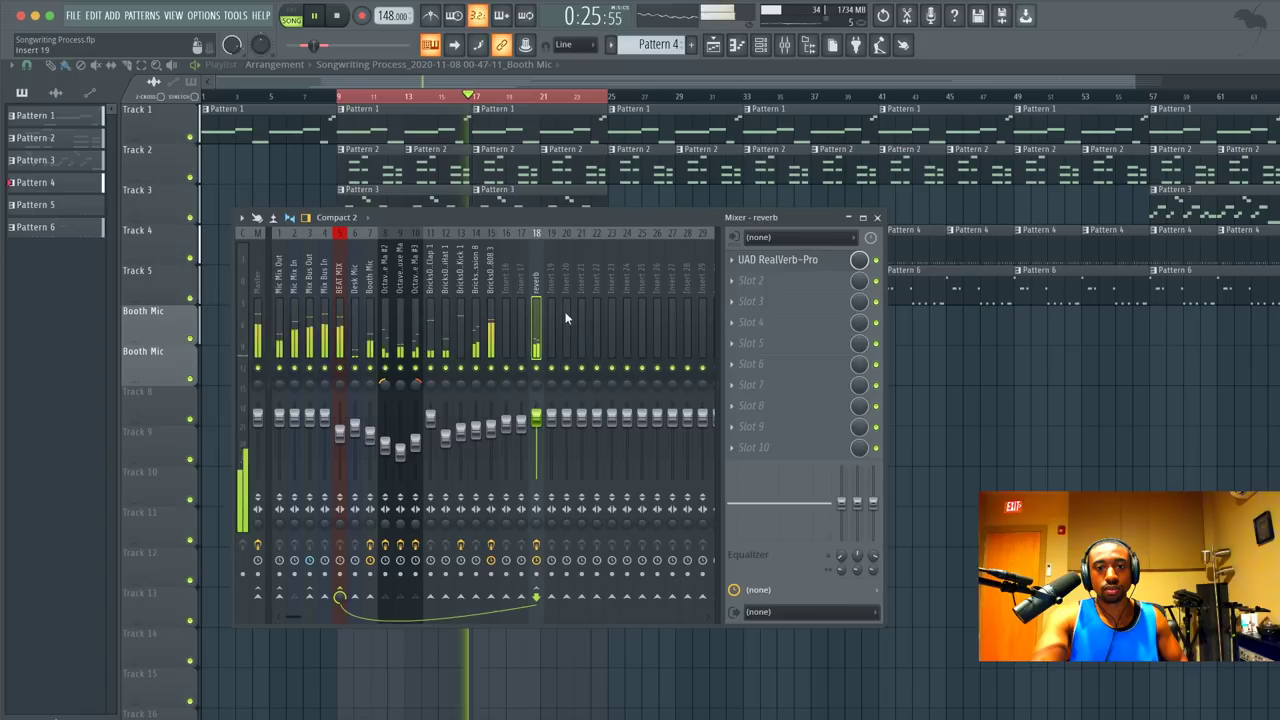
pyautogui.click(354, 293)
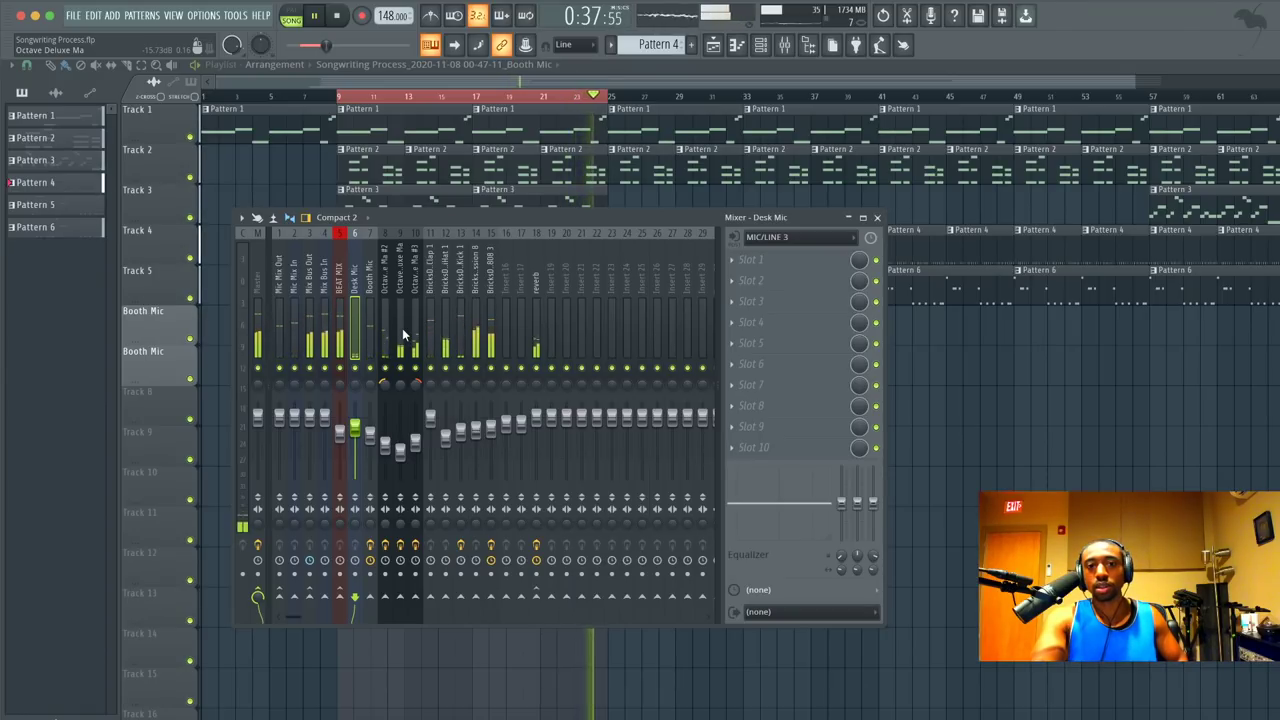
pyautogui.press('space')
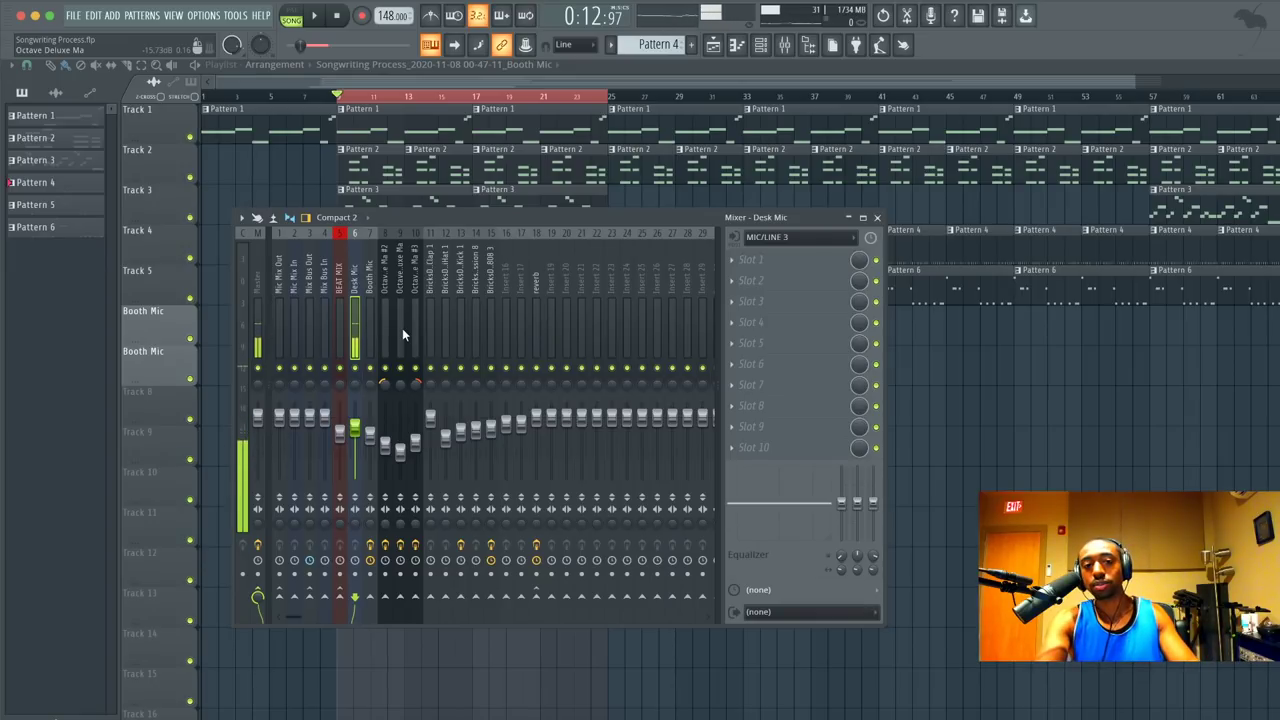
# Play the song with the Desk Mic track muted, and stop playback.
pyautogui.press('space')
pyautogui.click(356, 368)
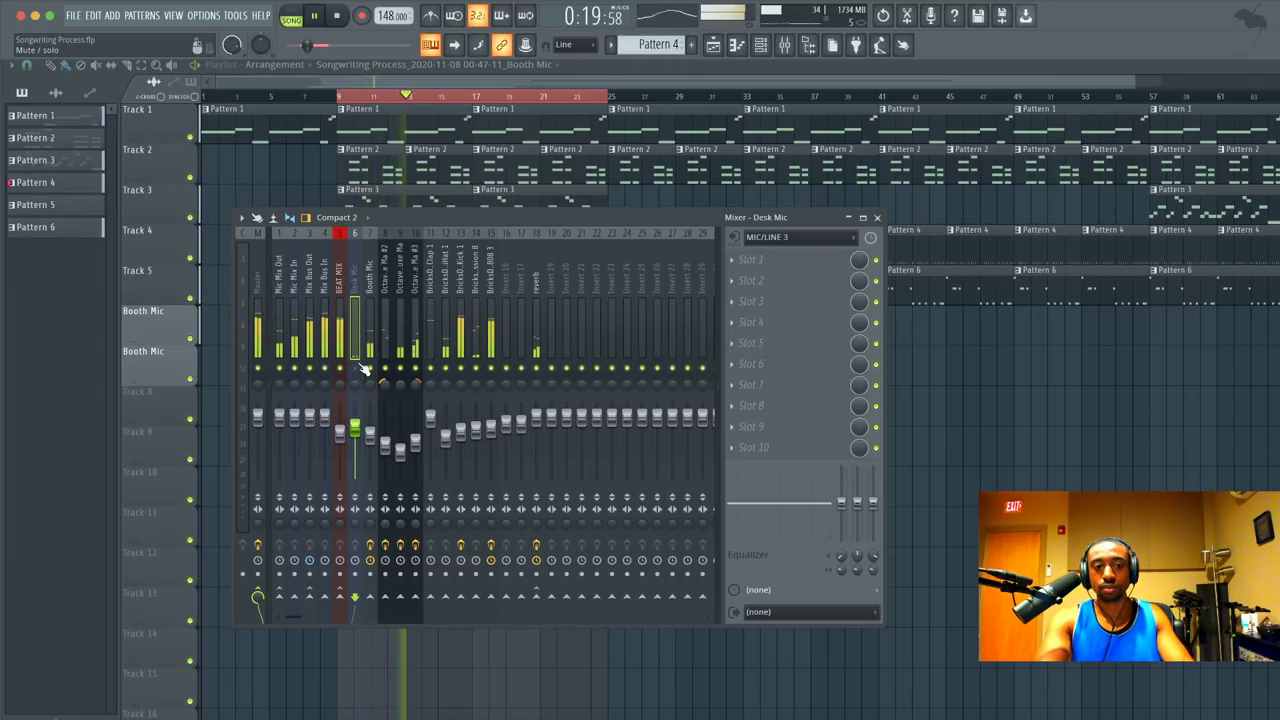
pyautogui.press('space')
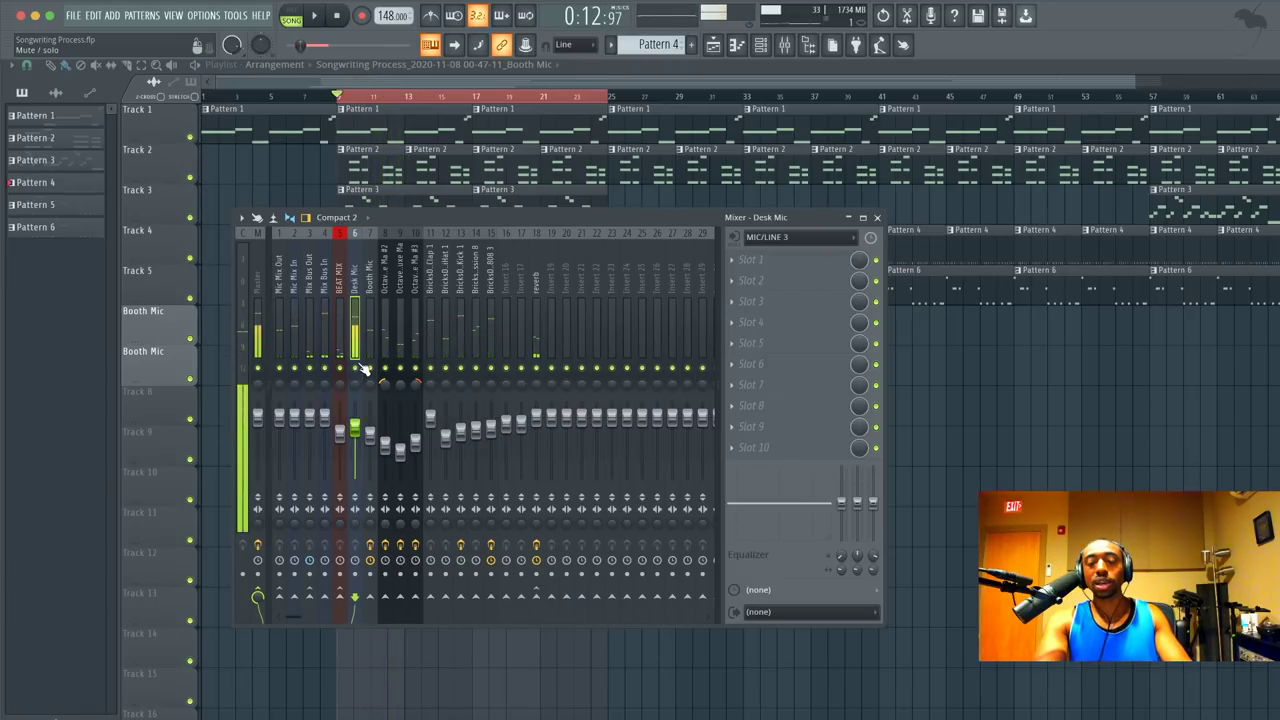